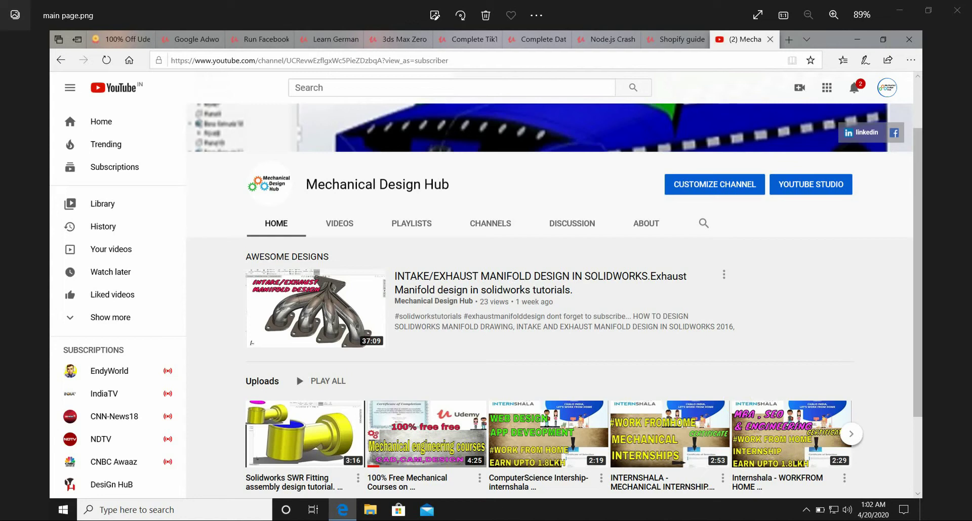
# - Switch to Solid Edge and create a new draft document from the ANSI Metric draft.dft template
pyautogui.moveTo(390, 511)
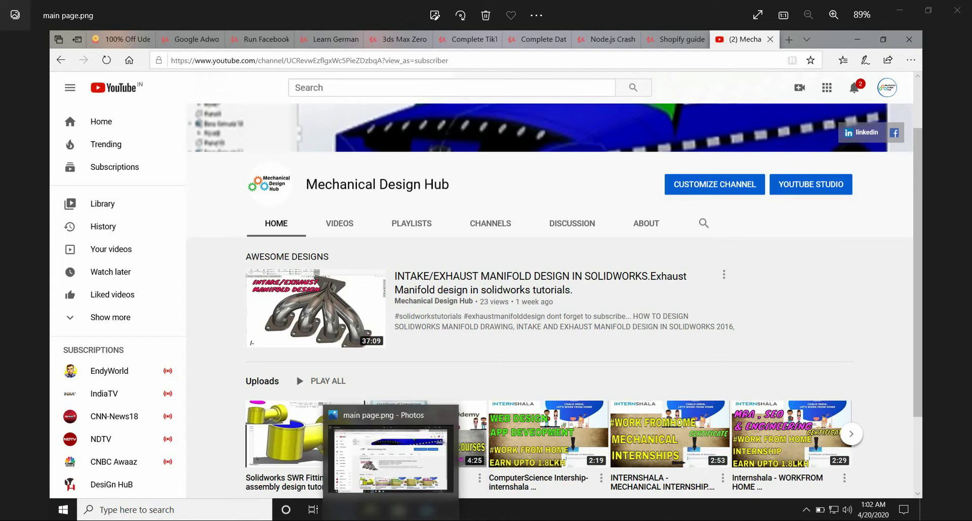
pyautogui.click(463, 509)
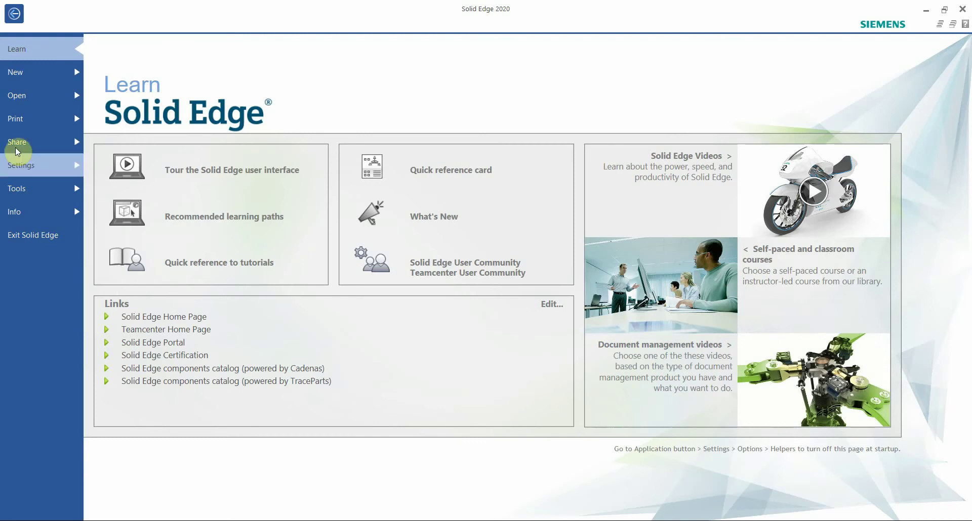
pyautogui.click(37, 75)
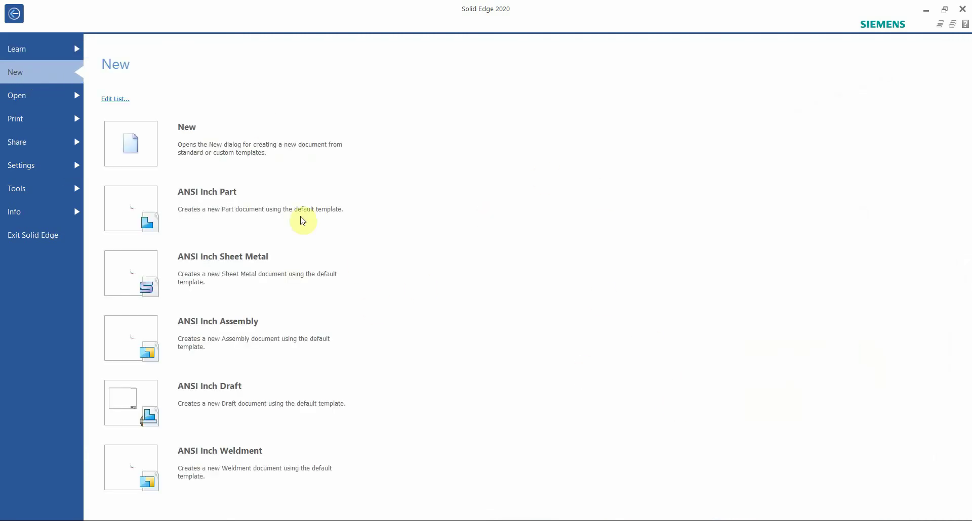
pyautogui.click(223, 143)
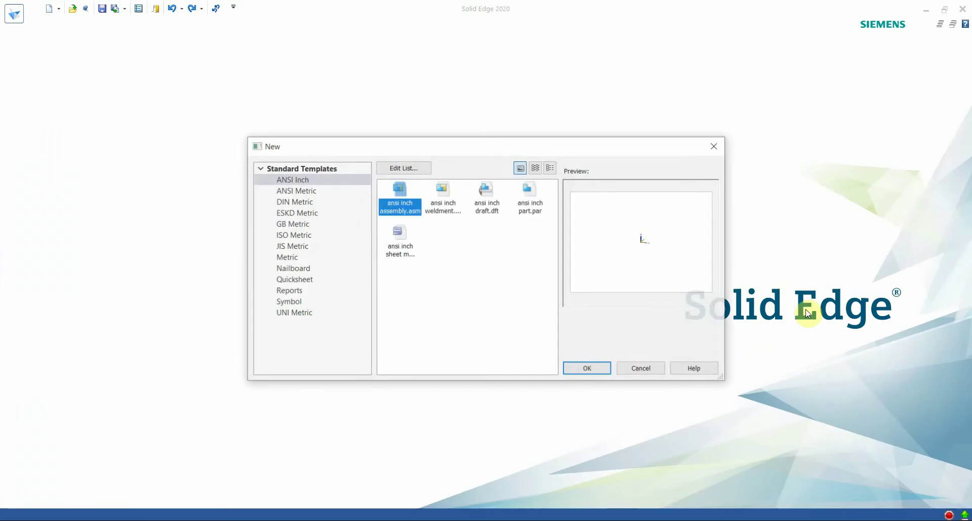
pyautogui.click(286, 195)
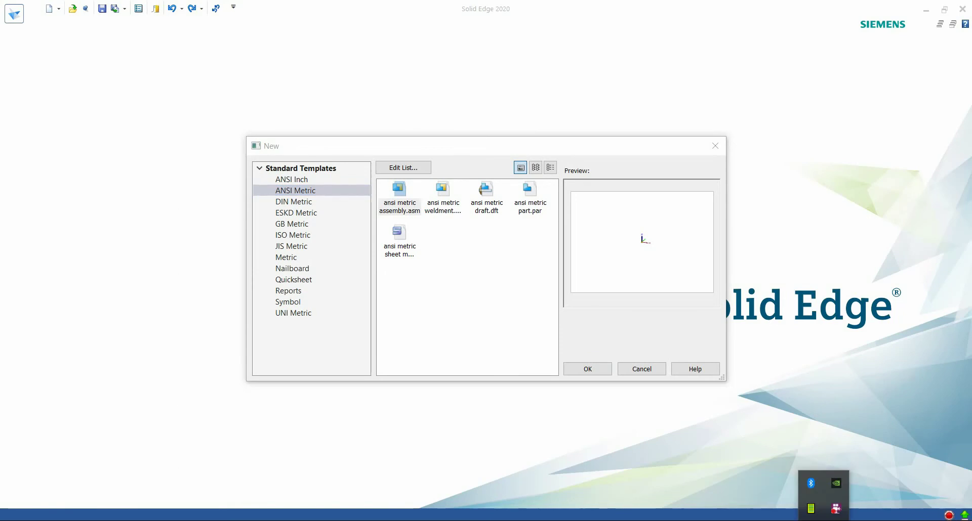
pyautogui.click(495, 217)
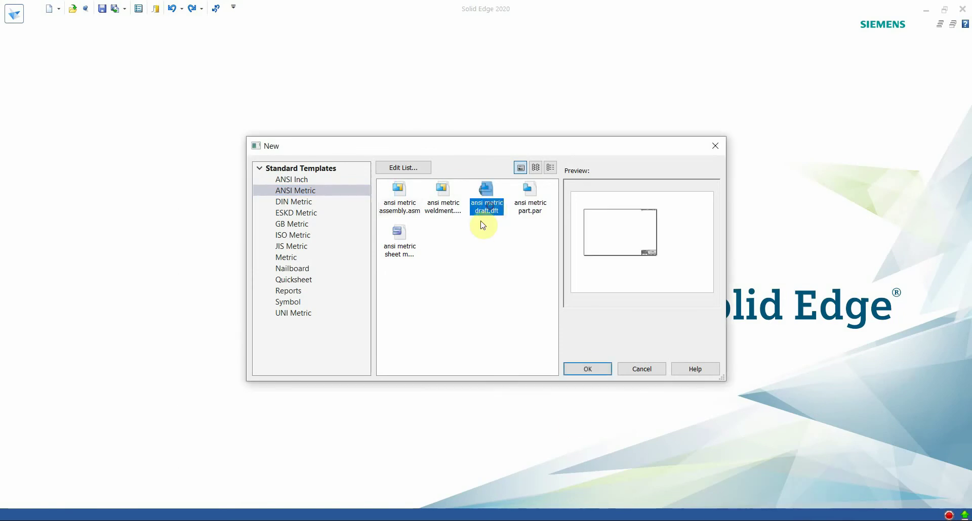
pyautogui.click(583, 369)
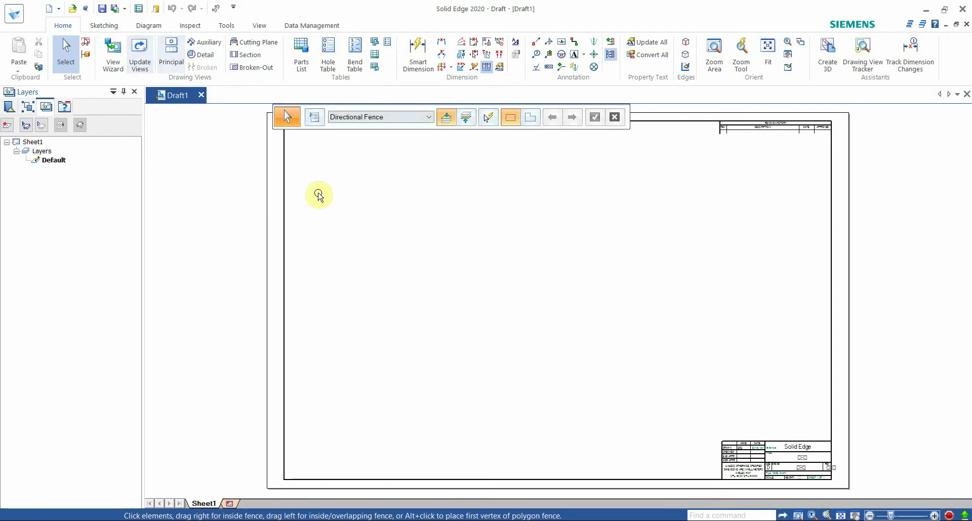
pyautogui.click(431, 438)
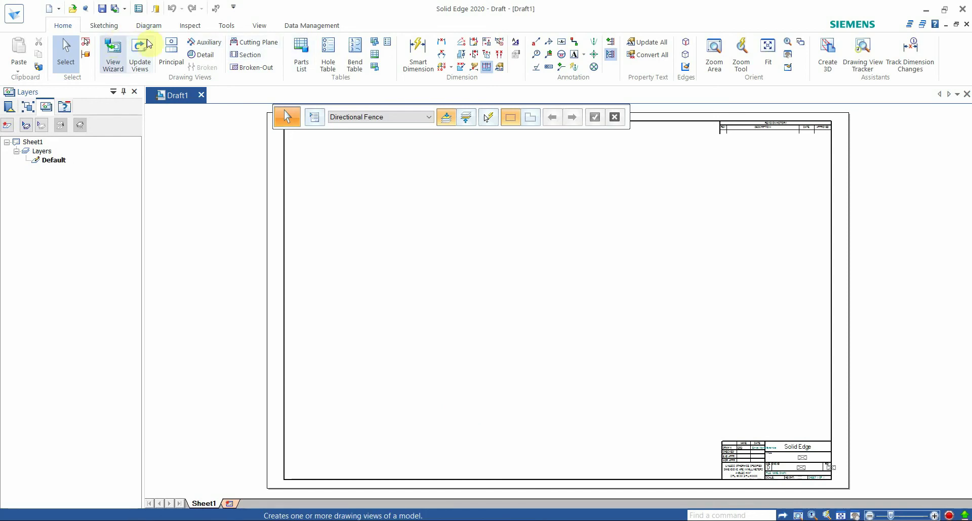
# - Show the background sheets and look through A-Sheet, B-Sheet, C-Sheet and D-Sheet
pyautogui.click(257, 26)
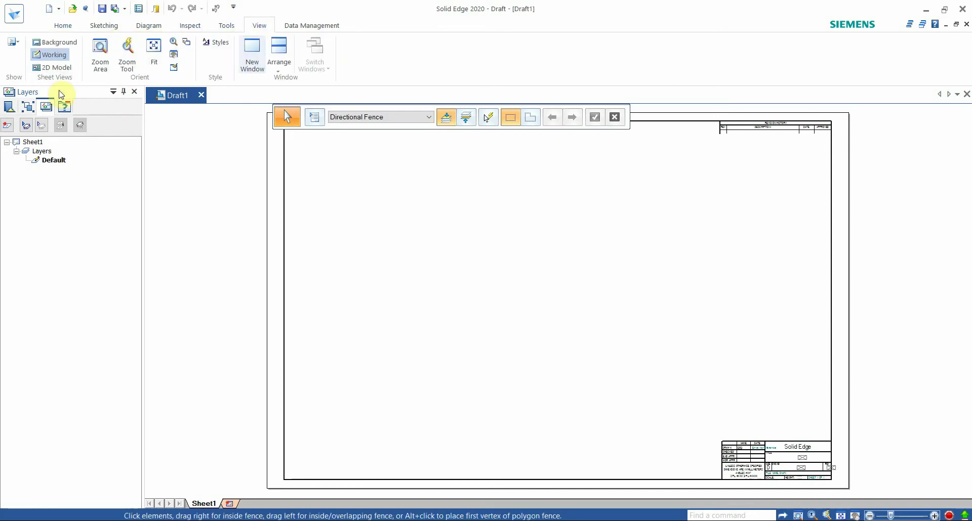
pyautogui.click(57, 42)
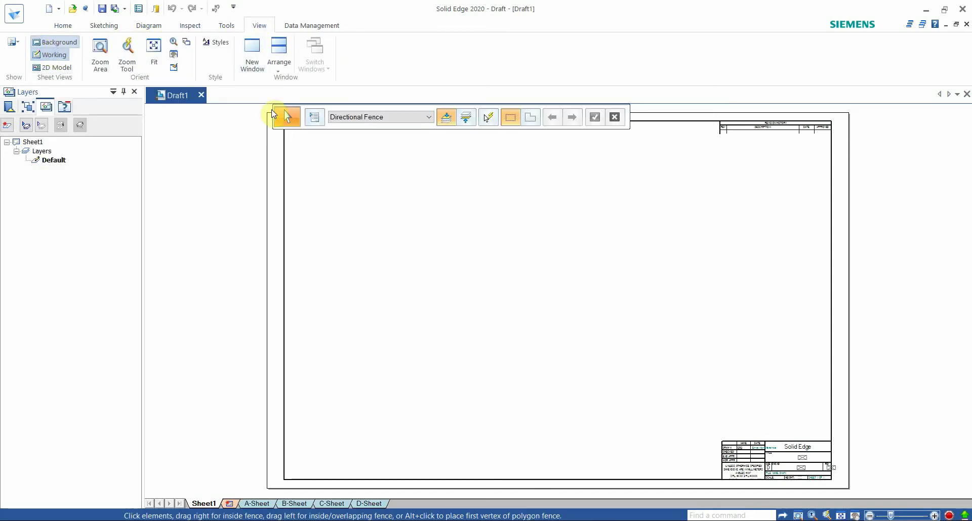
pyautogui.click(257, 505)
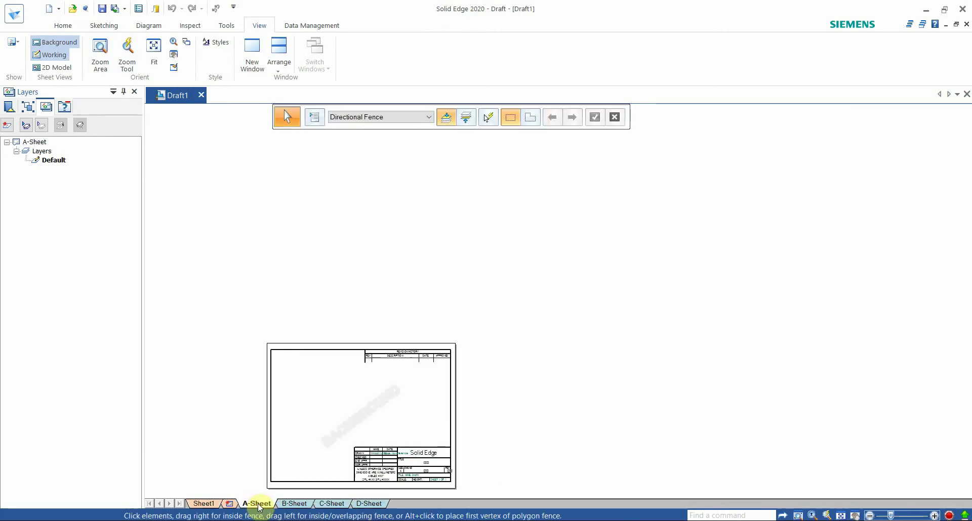
pyautogui.click(296, 504)
pyautogui.click(335, 504)
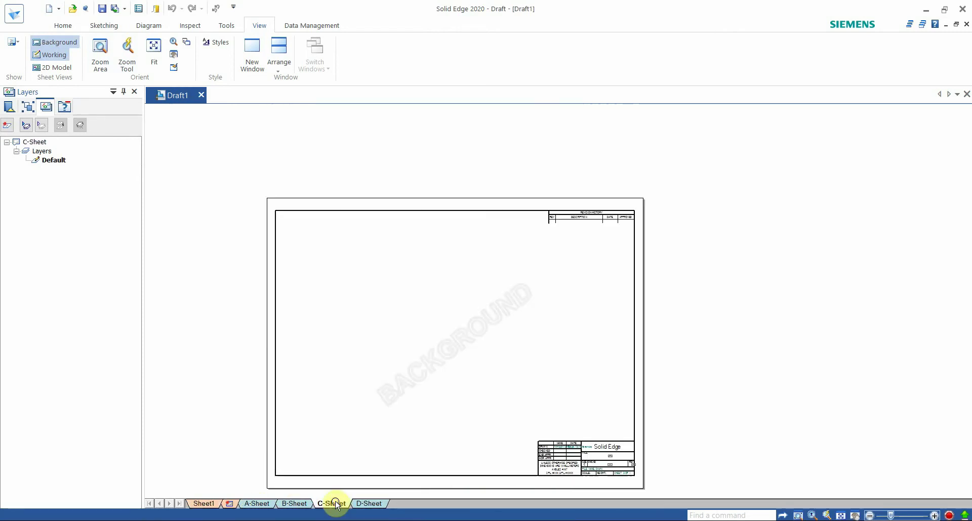
pyautogui.click(369, 504)
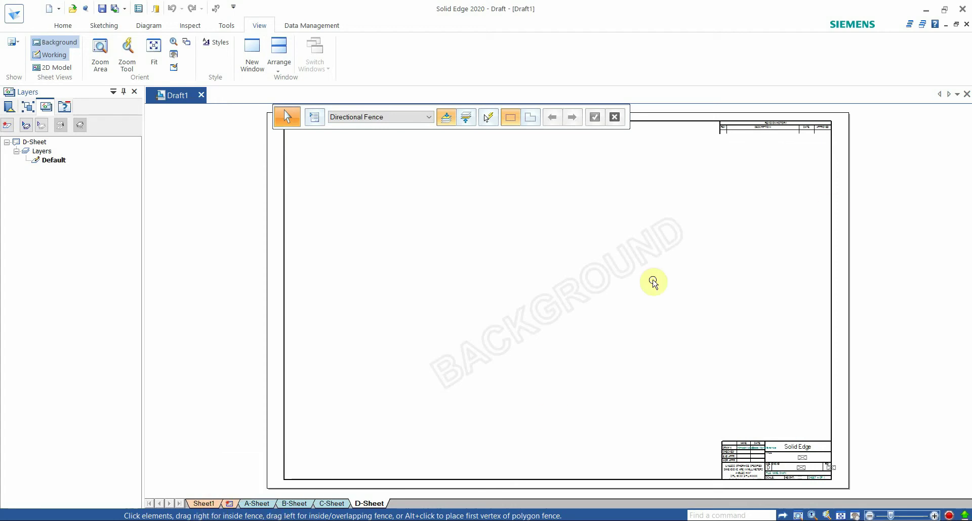
# - Insert a new blank background sheet after A-Sheet
pyautogui.click(267, 504)
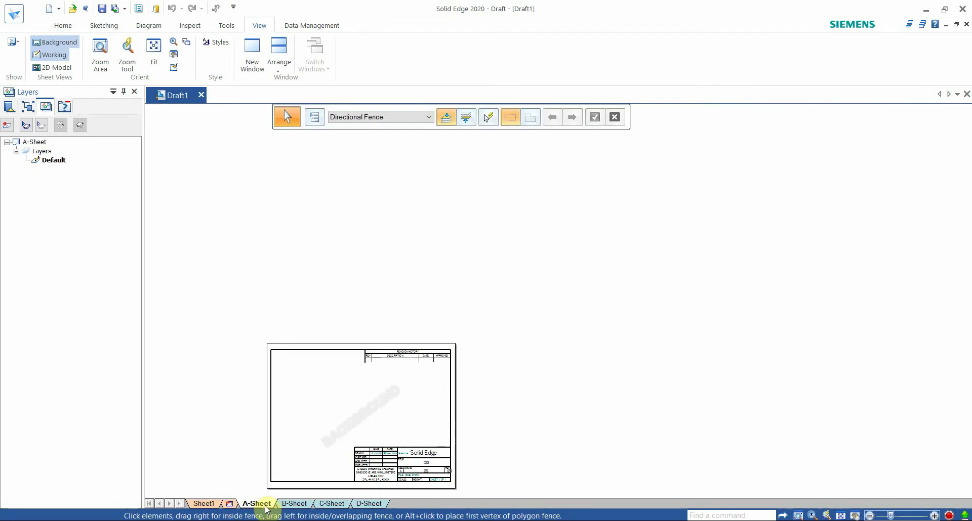
pyautogui.rightClick(267, 504)
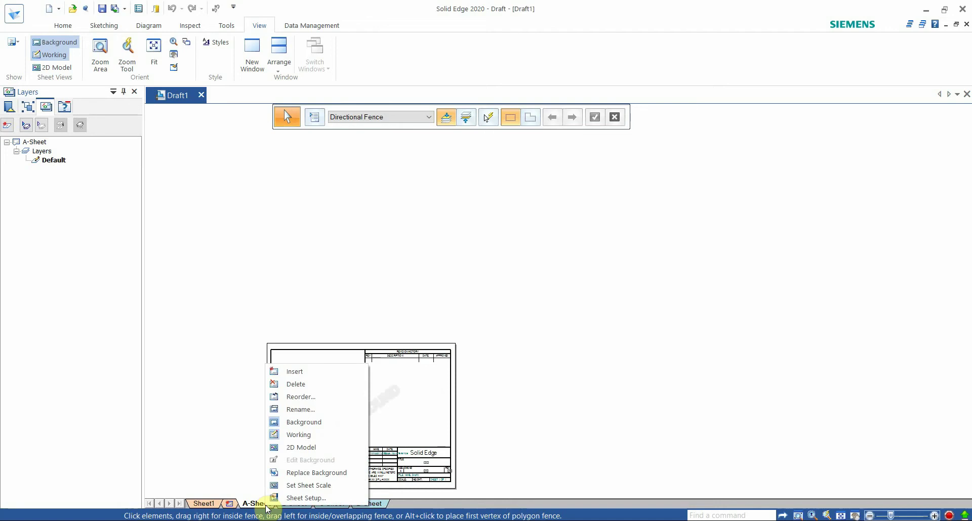
pyautogui.click(301, 374)
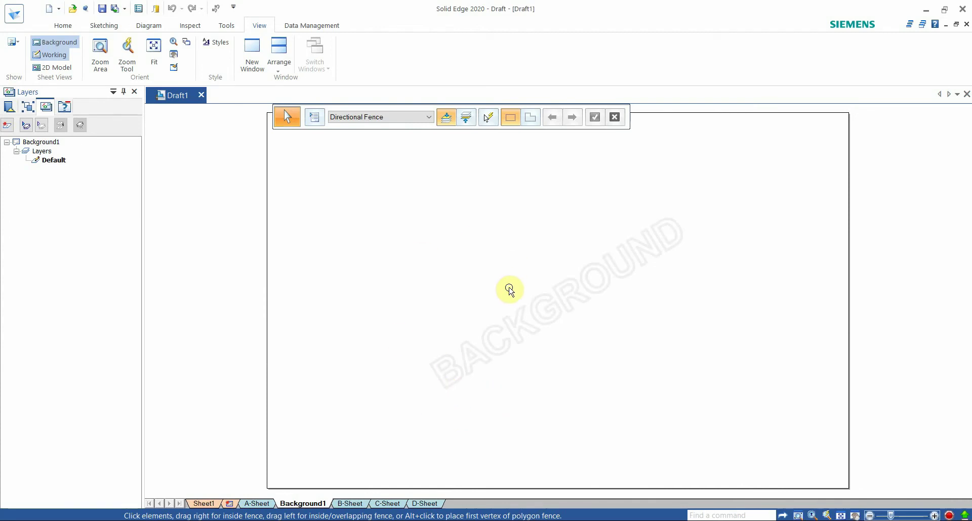
pyautogui.scroll(1, 507, 290)
pyautogui.scroll(-2, 507, 290)
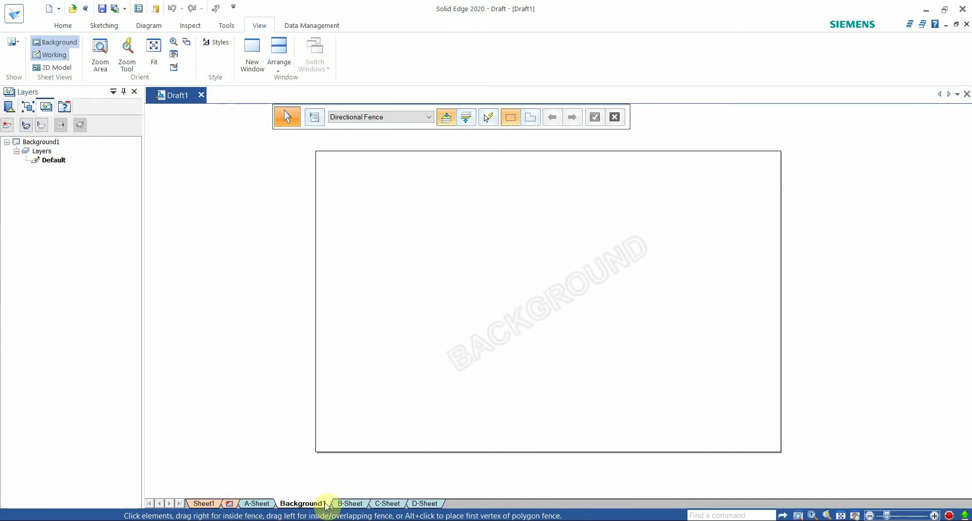
# - Rename the new background sheet as "A4 horizontal"
pyautogui.rightClick(307, 505)
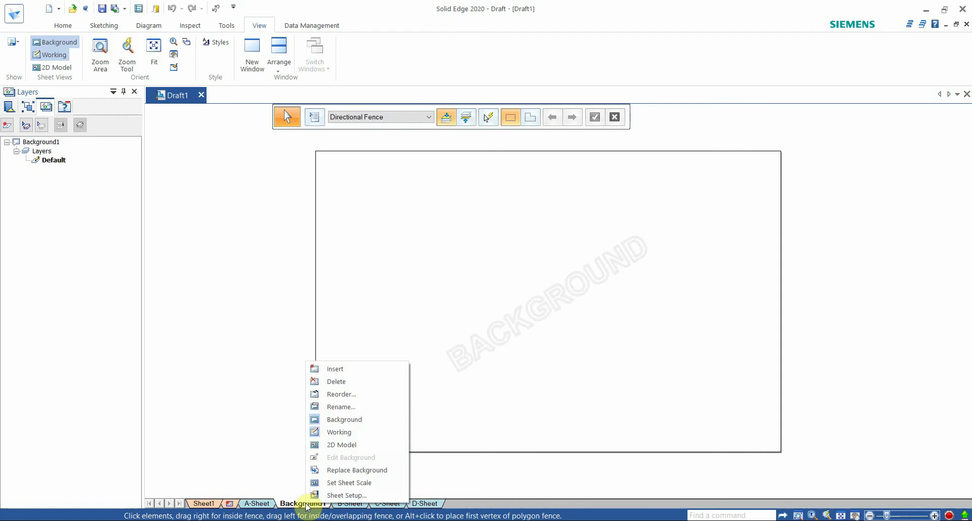
pyautogui.click(342, 406)
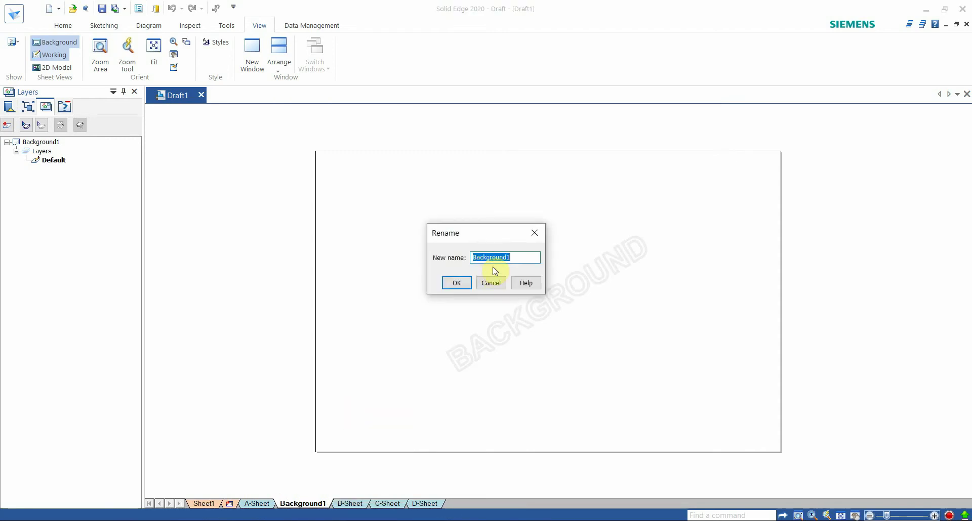
pyautogui.press('BackSpace')
pyautogui.write('a4')
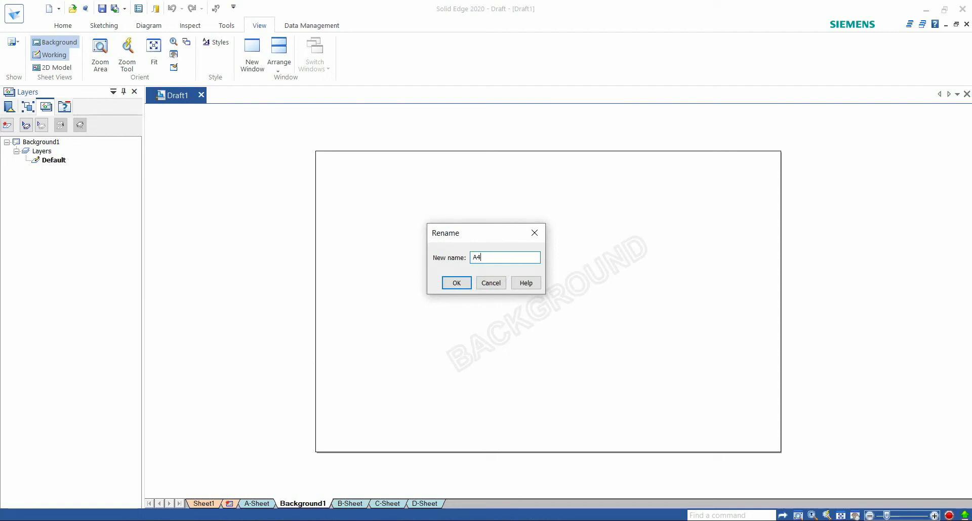
pyautogui.write(' horizontal')
pyautogui.click(458, 282)
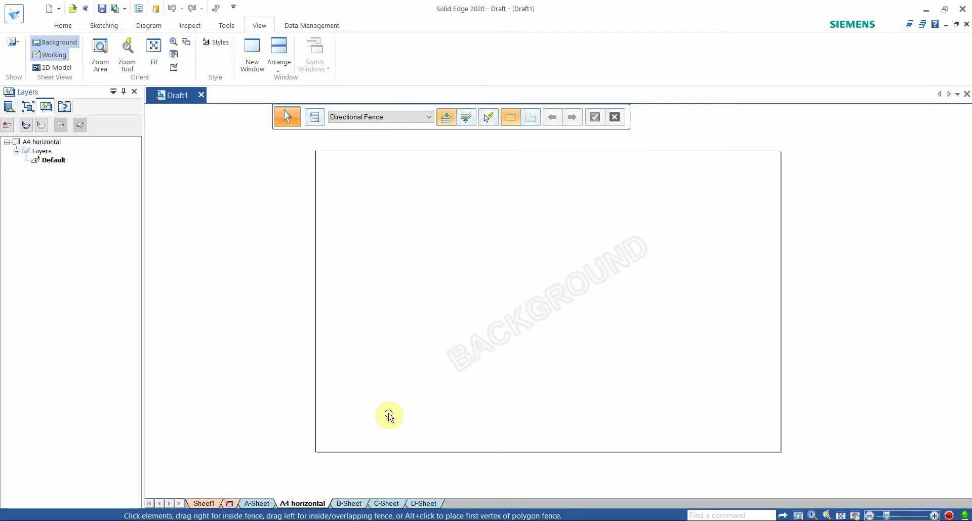
# - Set the A4 horizontal sheet's size to the standard A4 Wide (297mm x 210mm)
pyautogui.rightClick(312, 504)
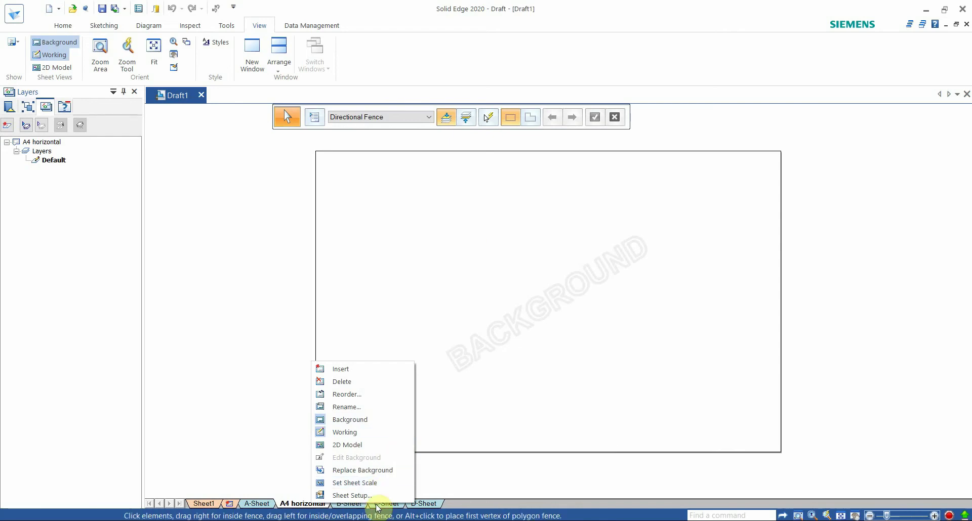
pyautogui.click(363, 497)
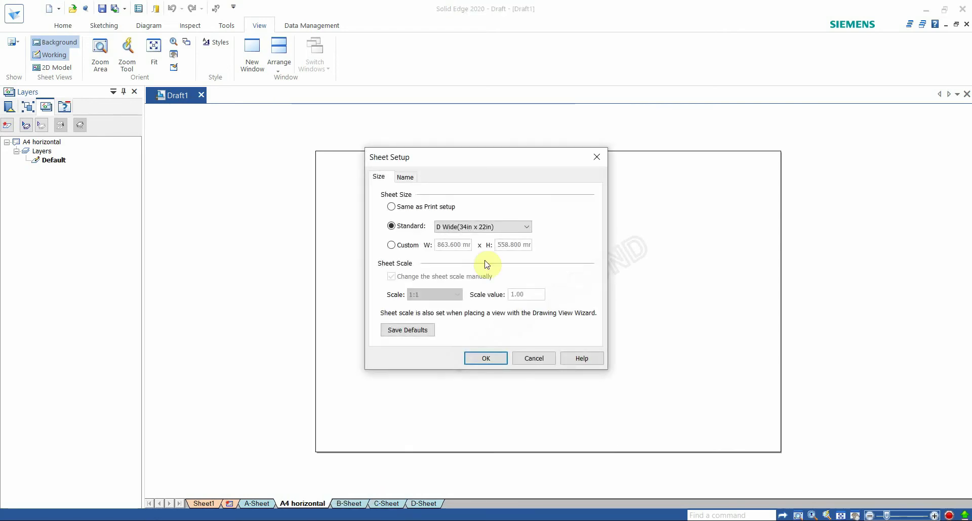
pyautogui.click(505, 232)
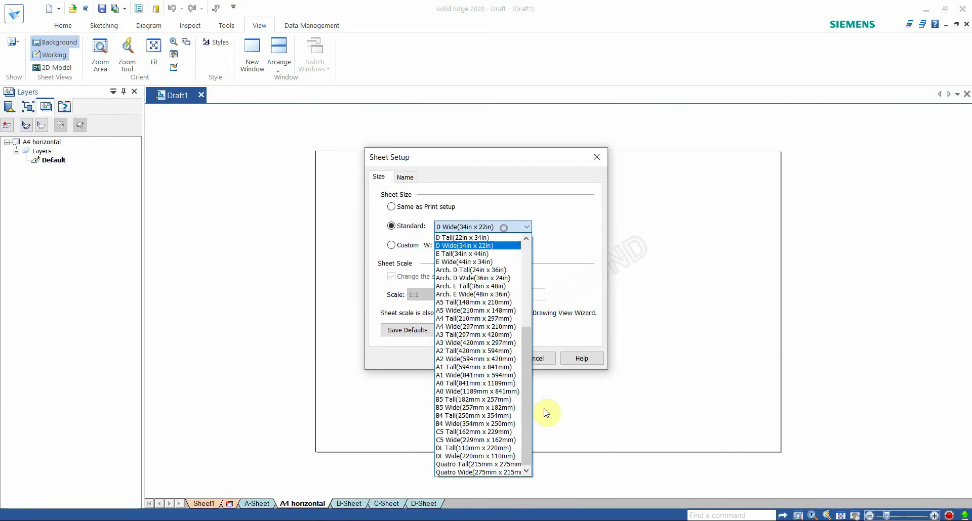
pyautogui.click(452, 327)
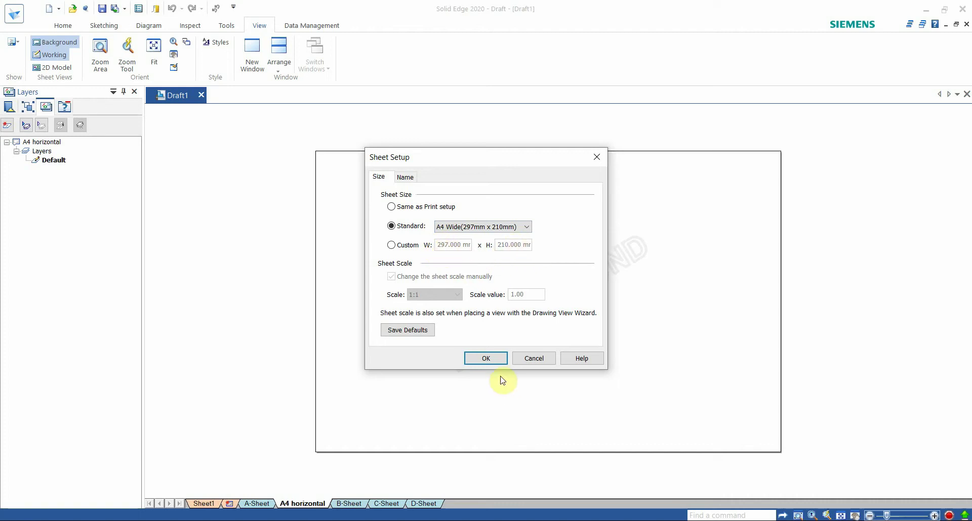
pyautogui.click(491, 359)
pyautogui.scroll(-2, 575, 362)
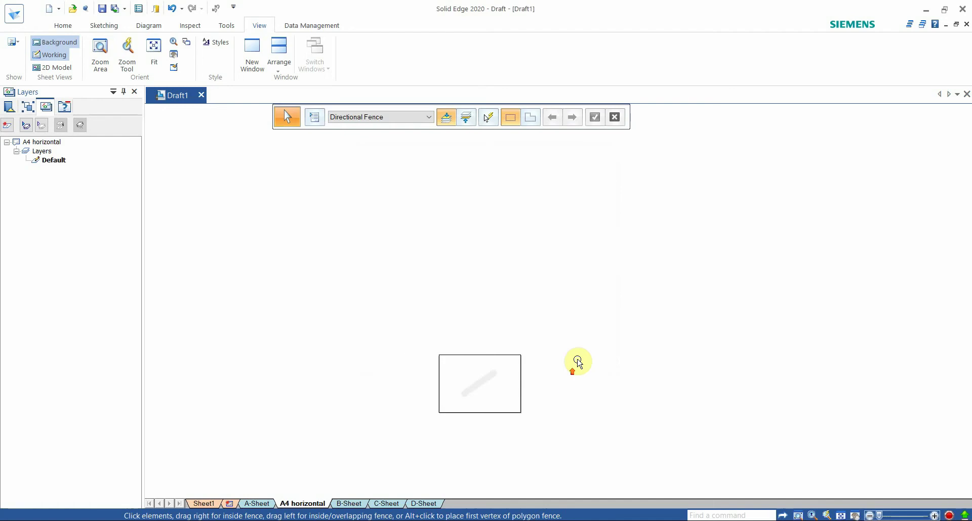
pyautogui.scroll(2, 497, 413)
pyautogui.scroll(2, 497, 412)
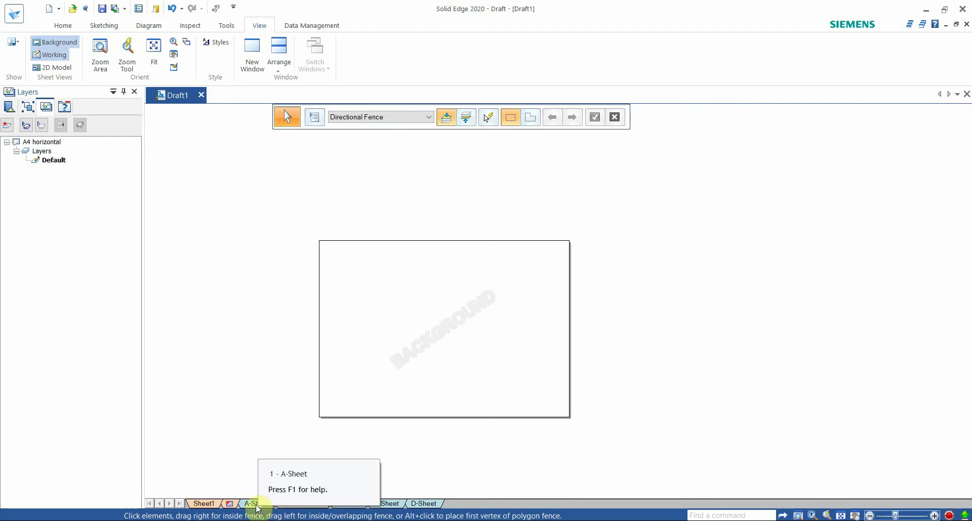
# - Select and copy the entire border, revision history table and title block on the A-Sheet background
pyautogui.click(268, 505)
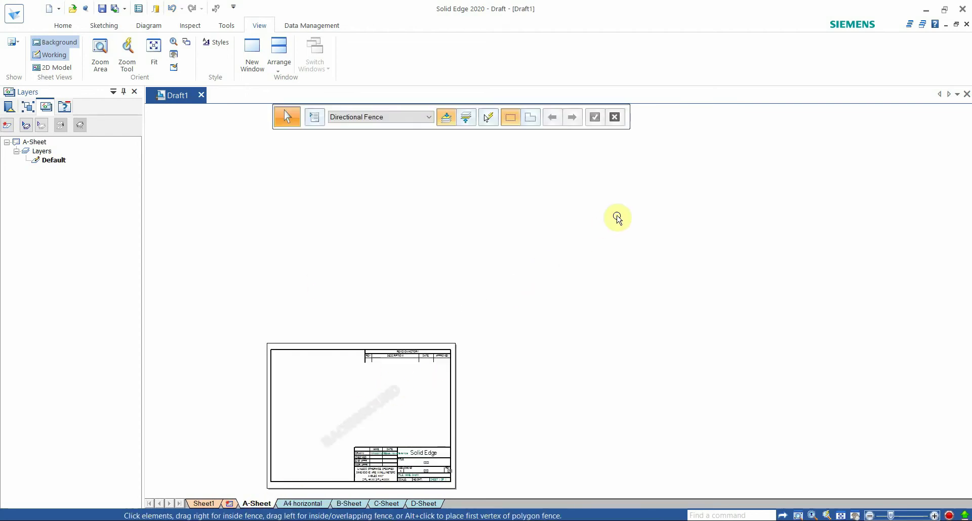
pyautogui.scroll(-3, 506, 390)
pyautogui.scroll(5, 420, 451)
pyautogui.scroll(1, 597, 389)
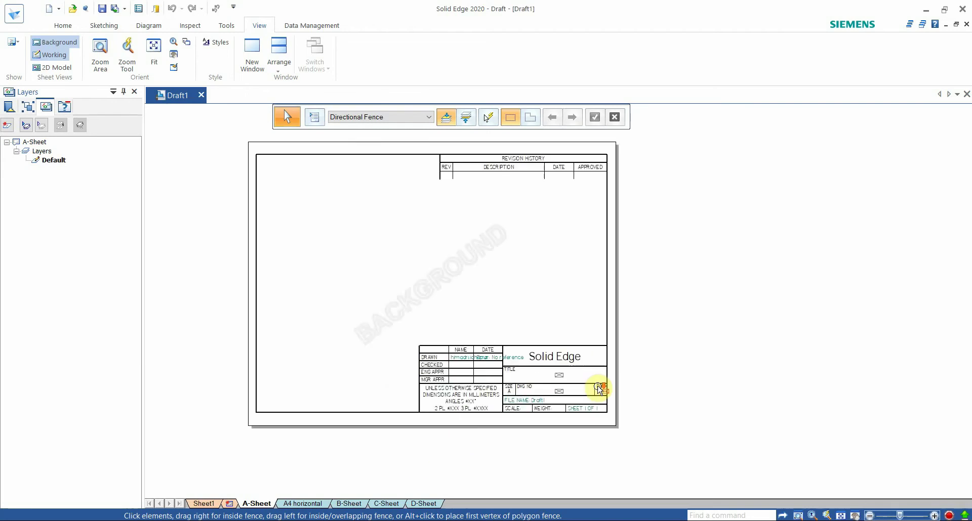
pyautogui.scroll(-1, 699, 440)
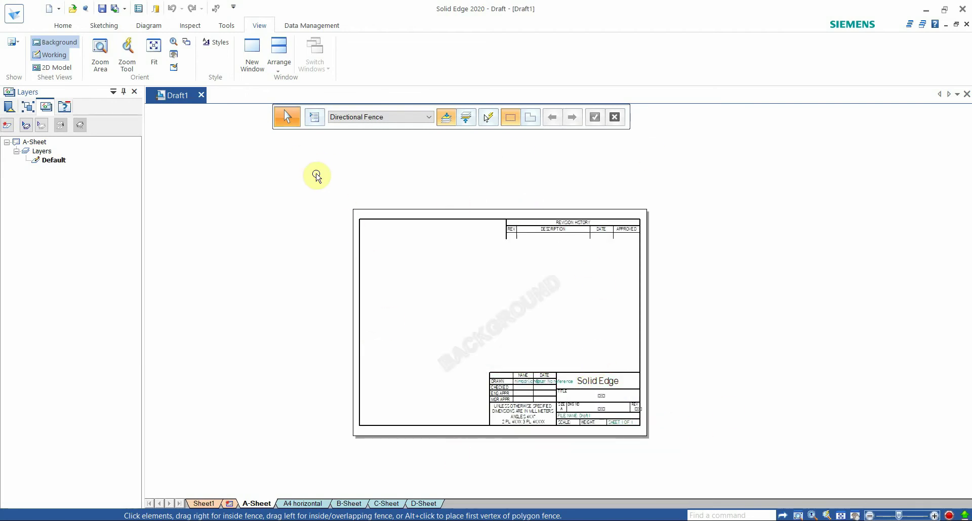
pyautogui.moveTo(318, 176); pyautogui.dragTo(750, 476)
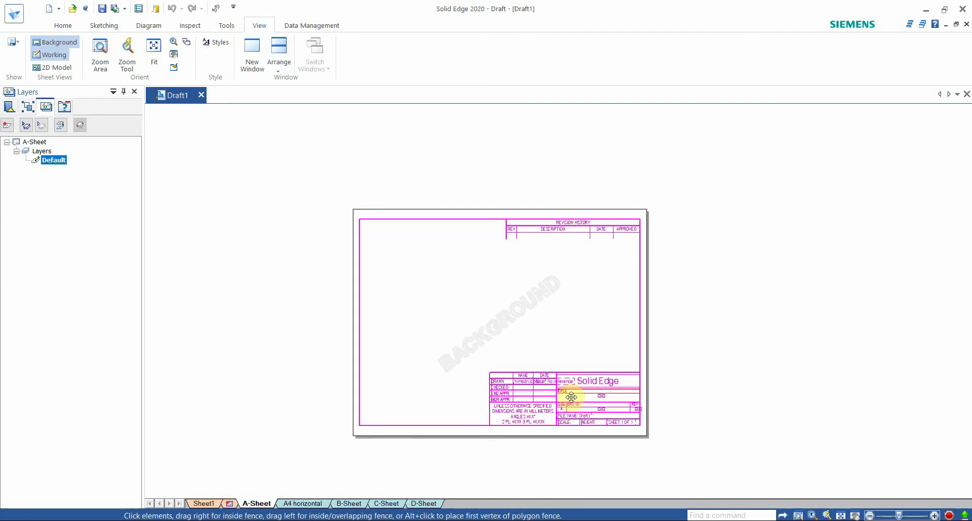
# - Paste the copied border, revision table and title block within the page outline of the A4 horizontal sheet
pyautogui.click(309, 505)
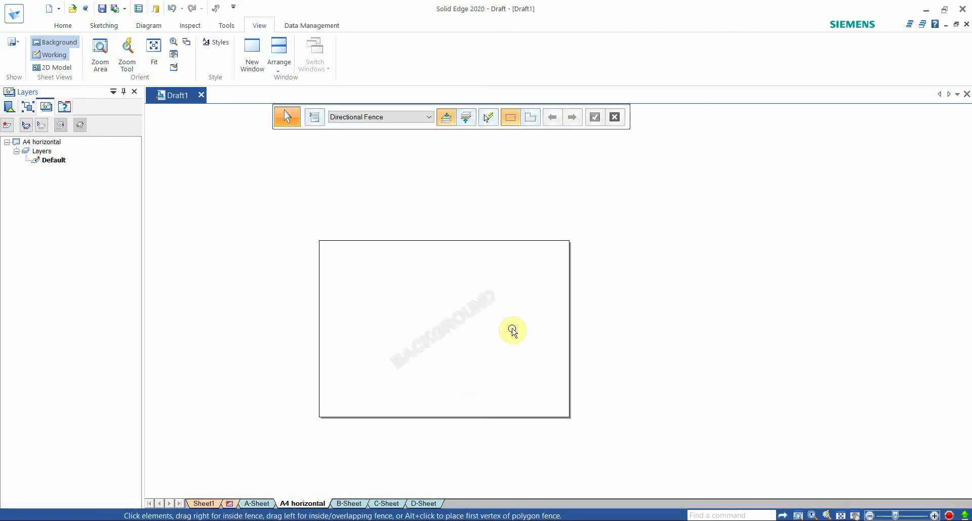
pyautogui.hotkey('ctrl', 'v')
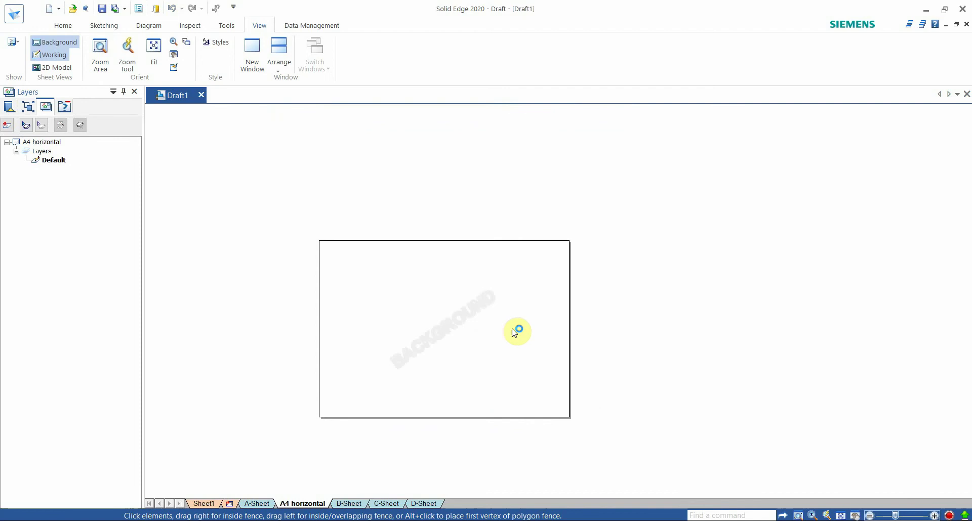
pyautogui.click(443, 333)
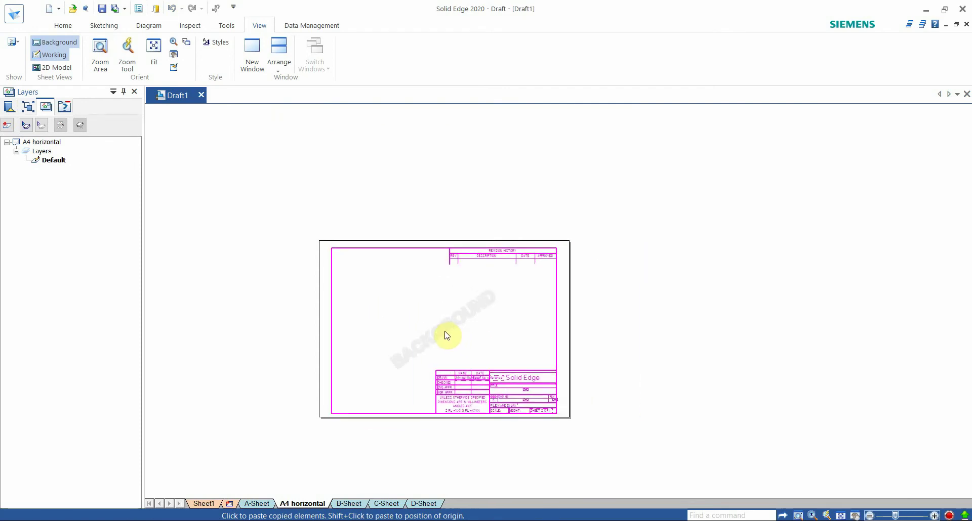
pyautogui.click(445, 332)
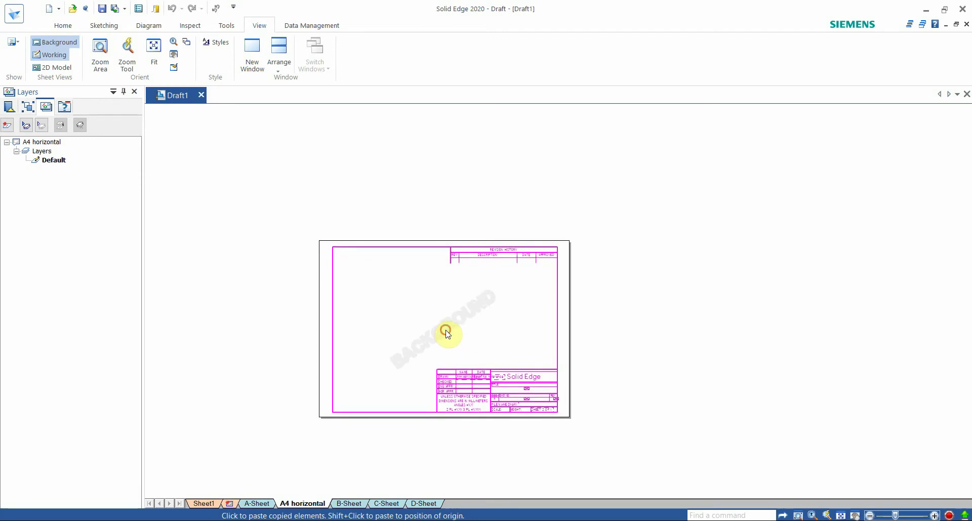
# - End the pasting and examine how the copied border, revision table and title block fit on the A4 horizontal sheet
pyautogui.press('Escape')
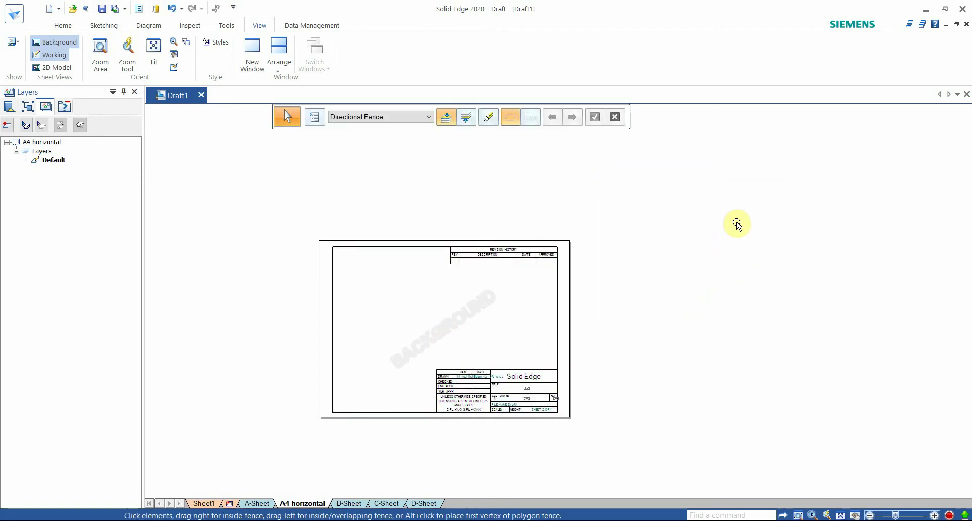
pyautogui.scroll(-2, 555, 459)
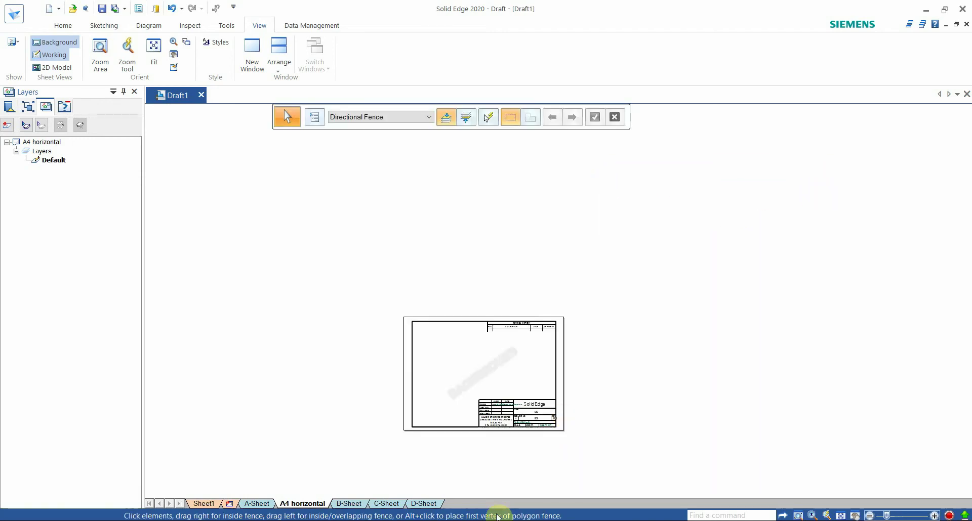
pyautogui.scroll(5, 540, 403)
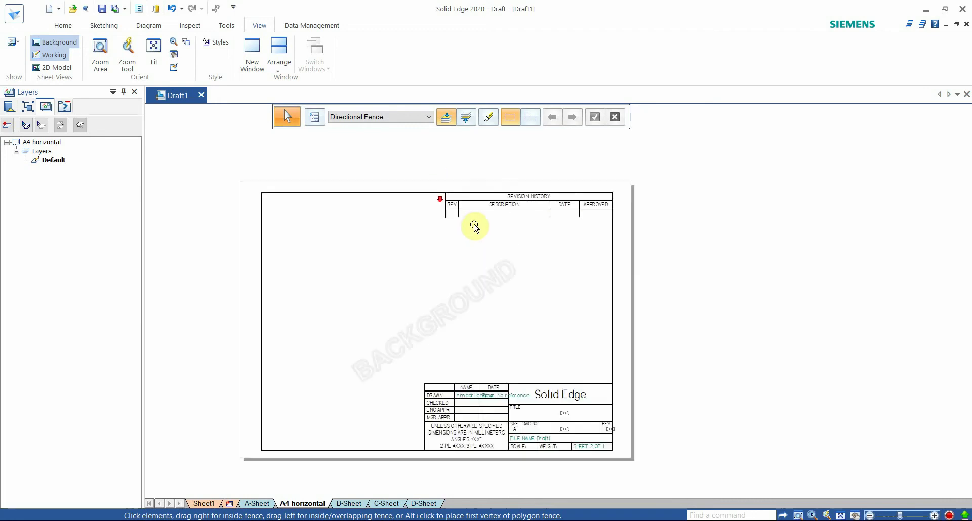
pyautogui.scroll(-2, 364, 338)
pyautogui.scroll(1, 391, 310)
pyautogui.scroll(-2, 482, 358)
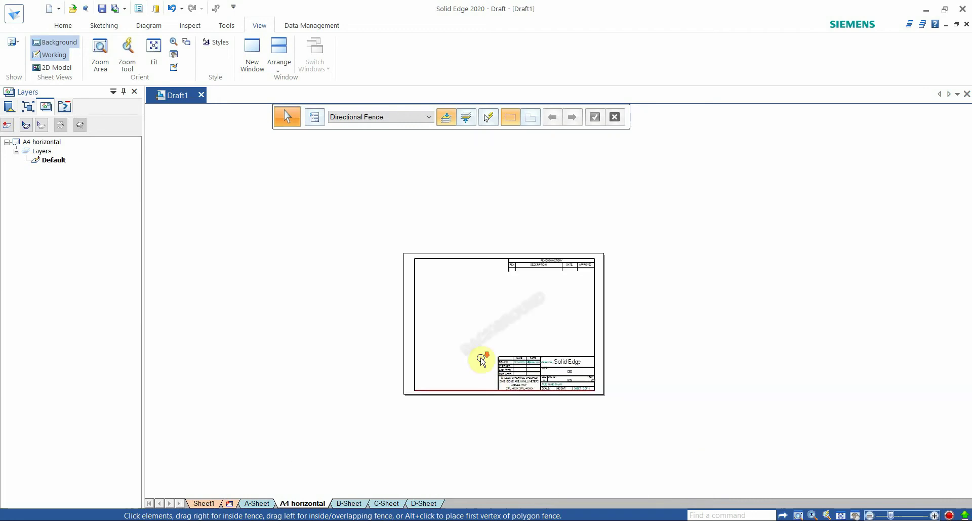
pyautogui.scroll(1, 481, 358)
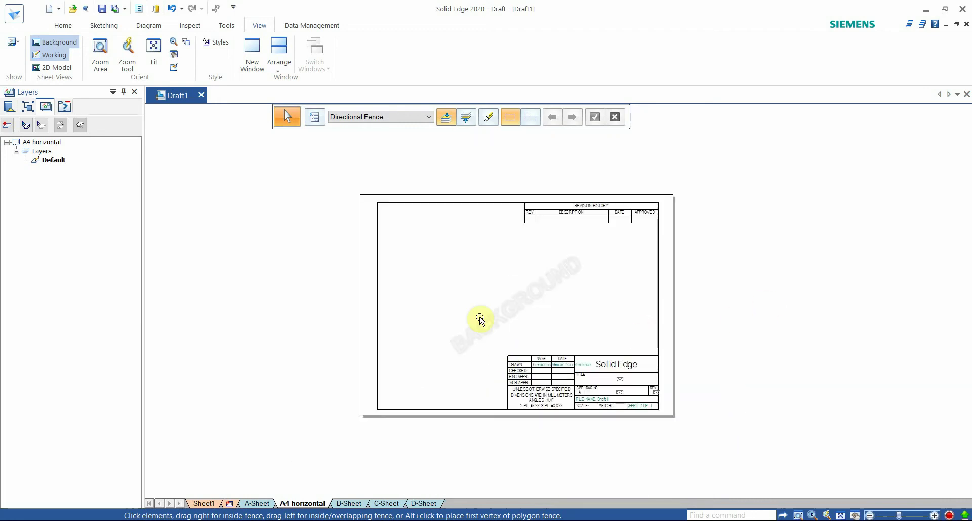
pyautogui.scroll(2, 672, 444)
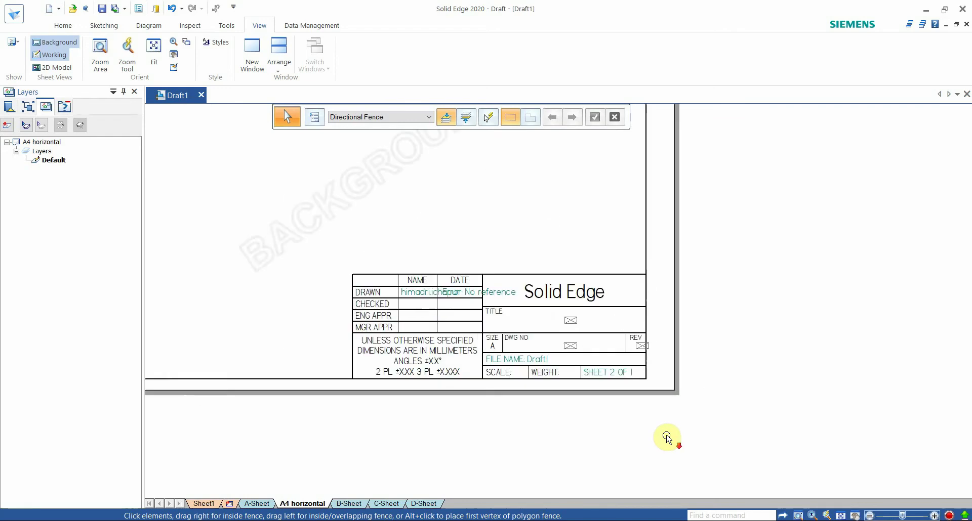
pyautogui.scroll(-2, 744, 427)
pyautogui.scroll(-1, 737, 338)
pyautogui.scroll(1, 744, 284)
pyautogui.scroll(1, 744, 284)
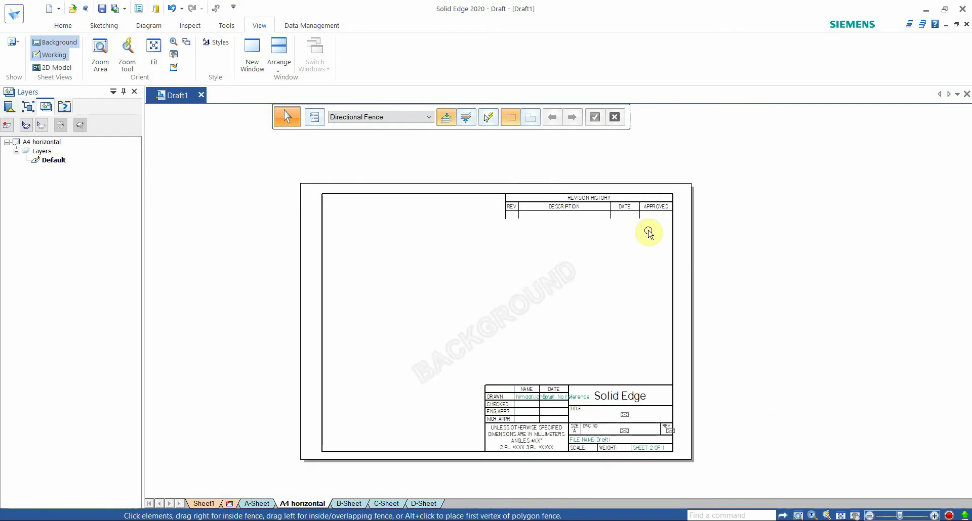
pyautogui.scroll(-2, 646, 233)
pyautogui.scroll(1, 690, 399)
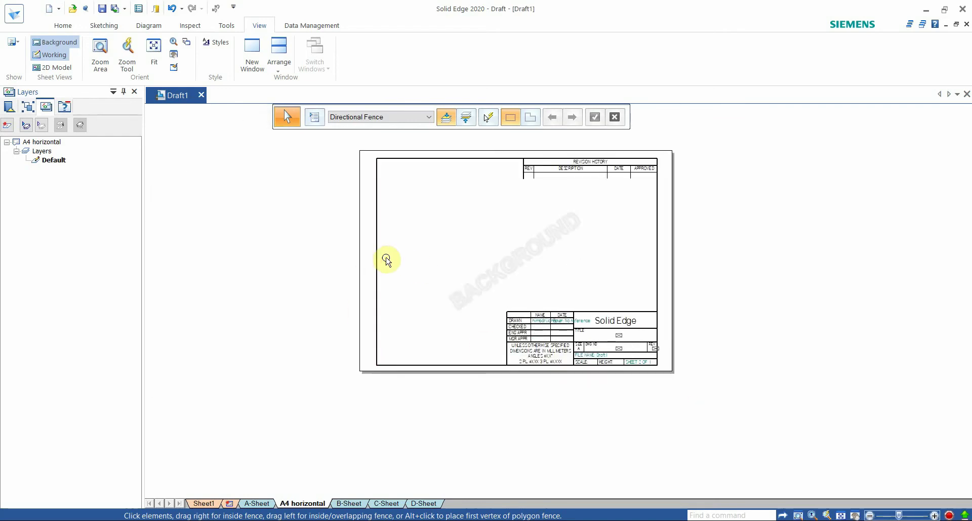
# - Delete the left and right vertical border lines from the A4 horizontal sheet
pyautogui.click(372, 276)
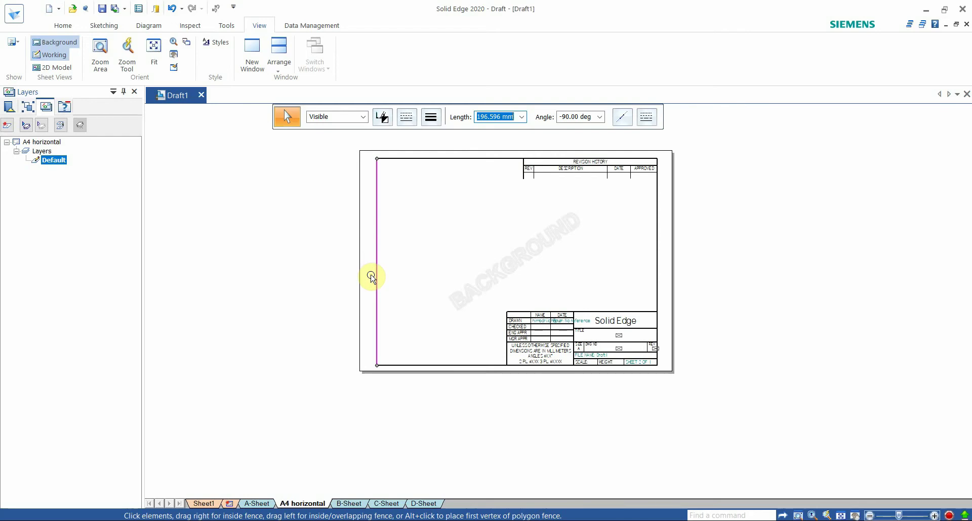
pyautogui.press('Delete')
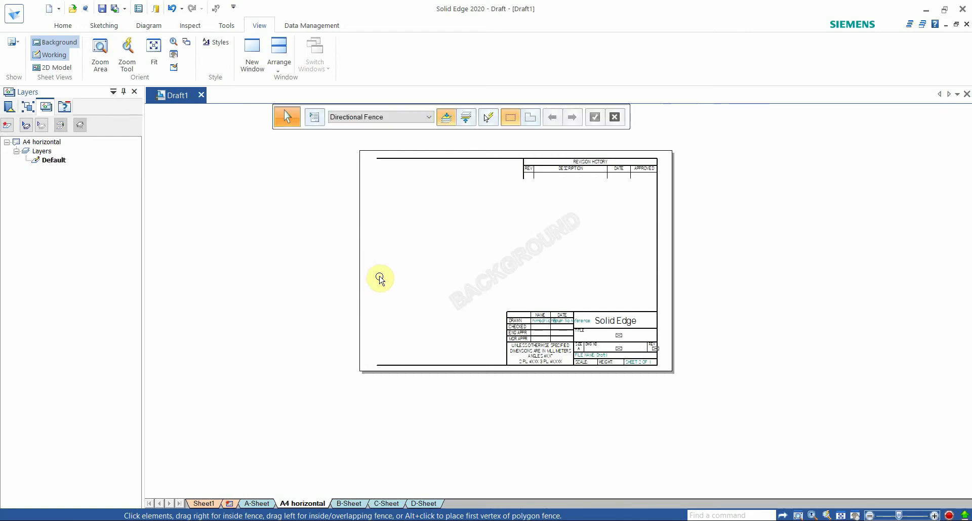
pyautogui.click(469, 158)
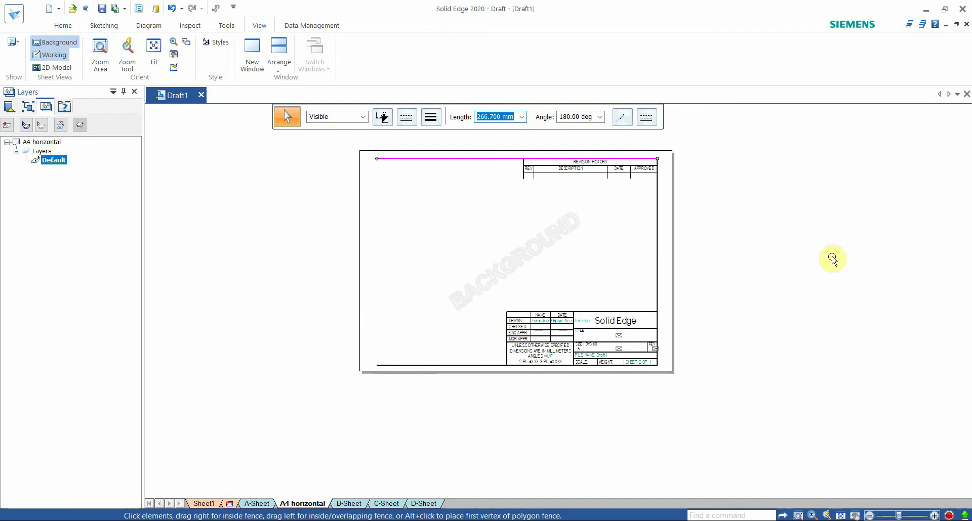
pyautogui.click(656, 209)
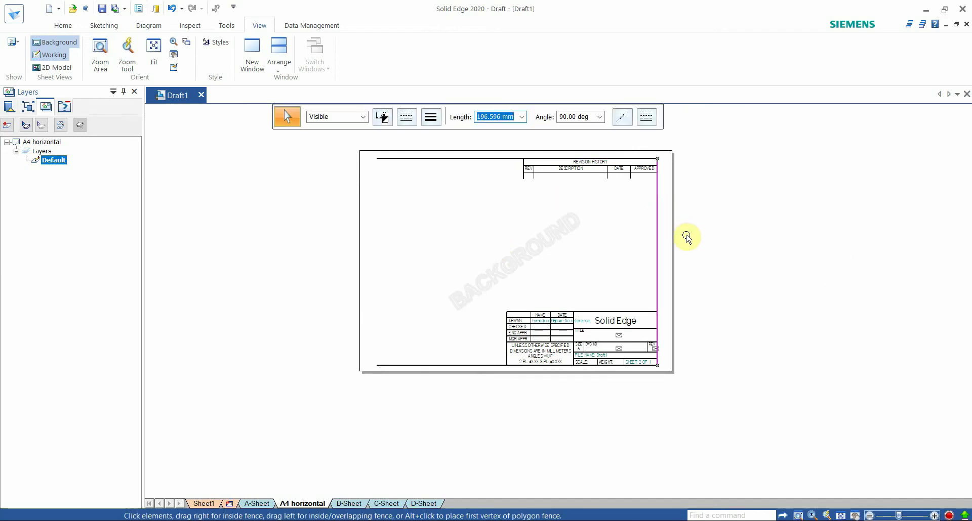
pyautogui.press('Delete')
pyautogui.scroll(2, 644, 387)
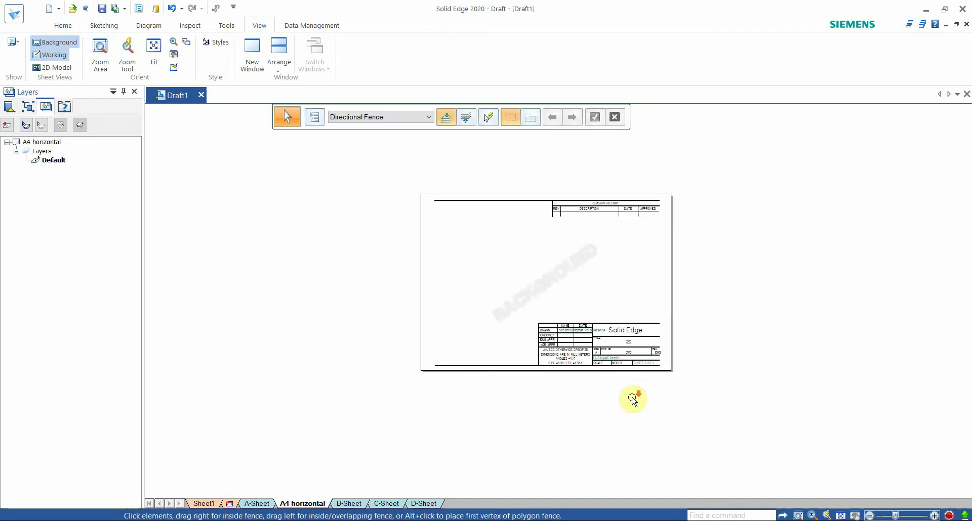
pyautogui.scroll(2, 716, 382)
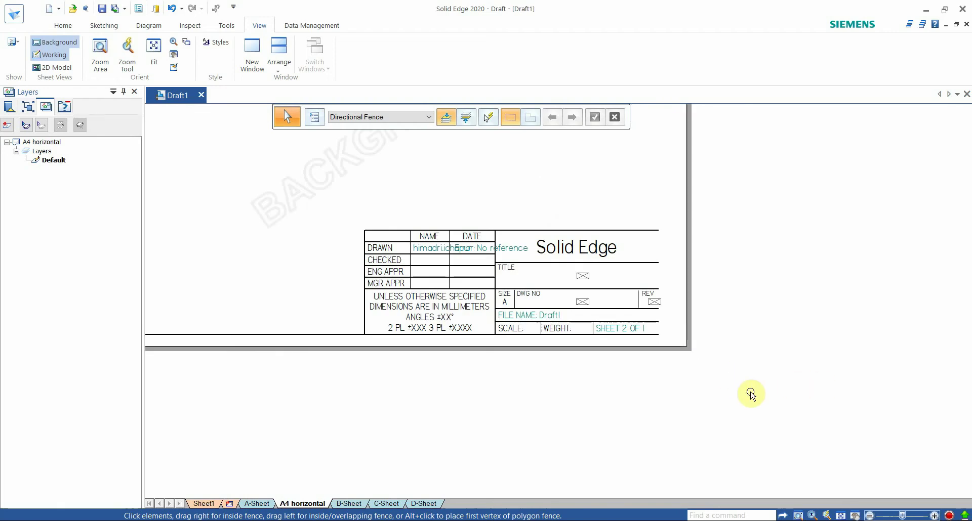
pyautogui.click(63, 25)
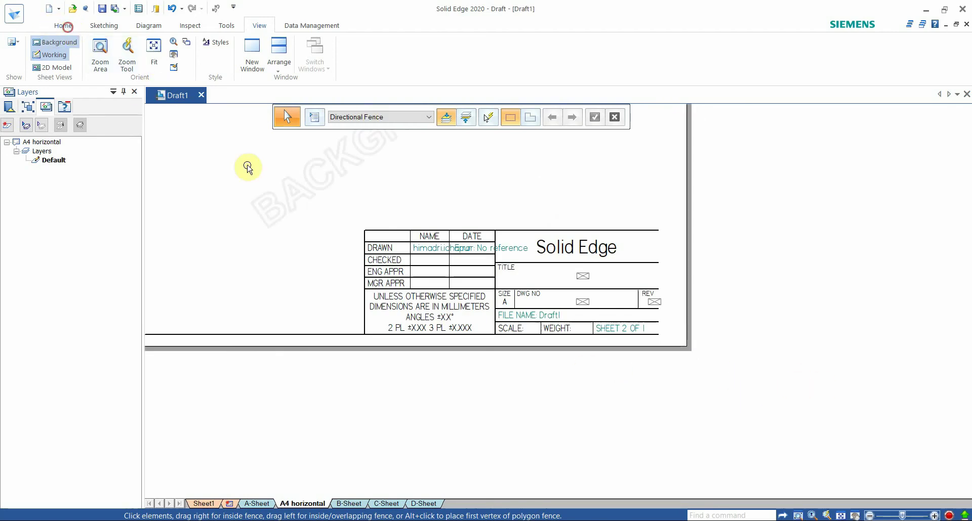
pyautogui.click(65, 55)
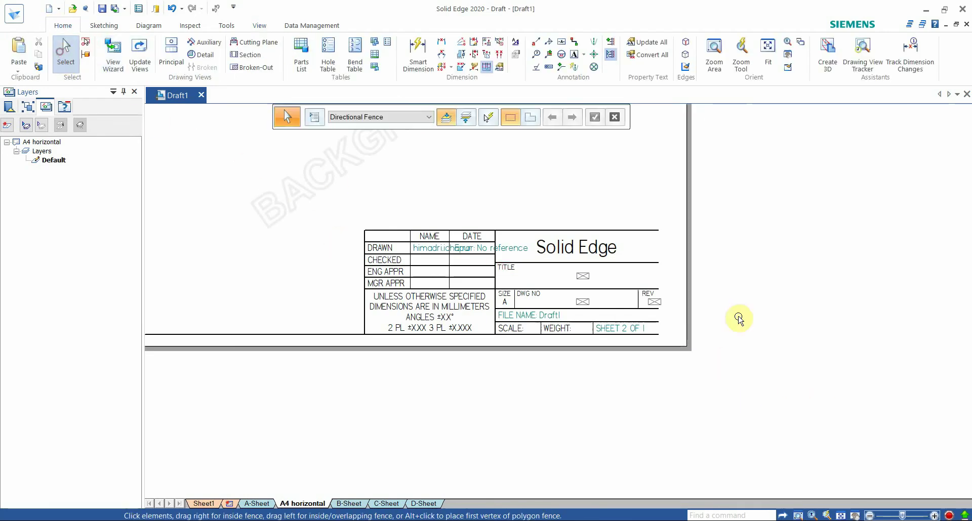
pyautogui.moveTo(279, 206); pyautogui.dragTo(671, 340)
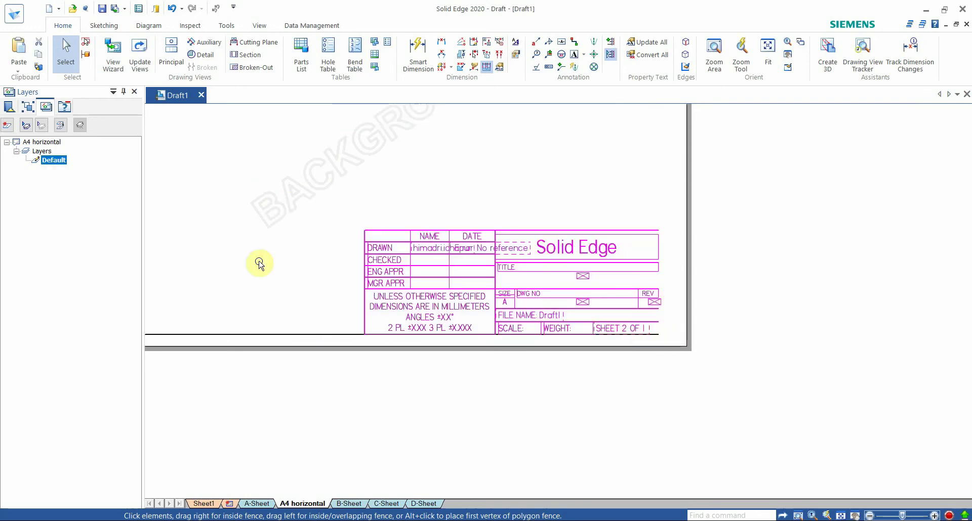
pyautogui.click(273, 333)
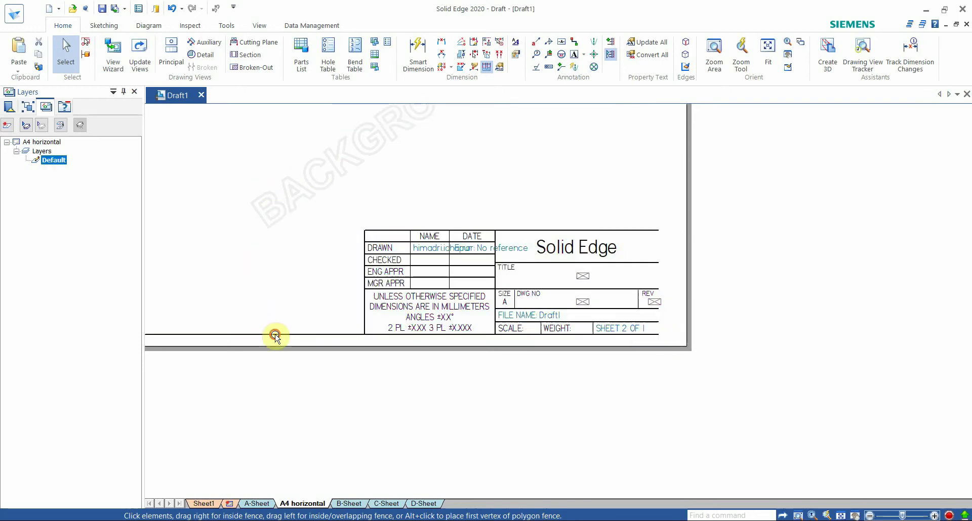
pyautogui.click(308, 190)
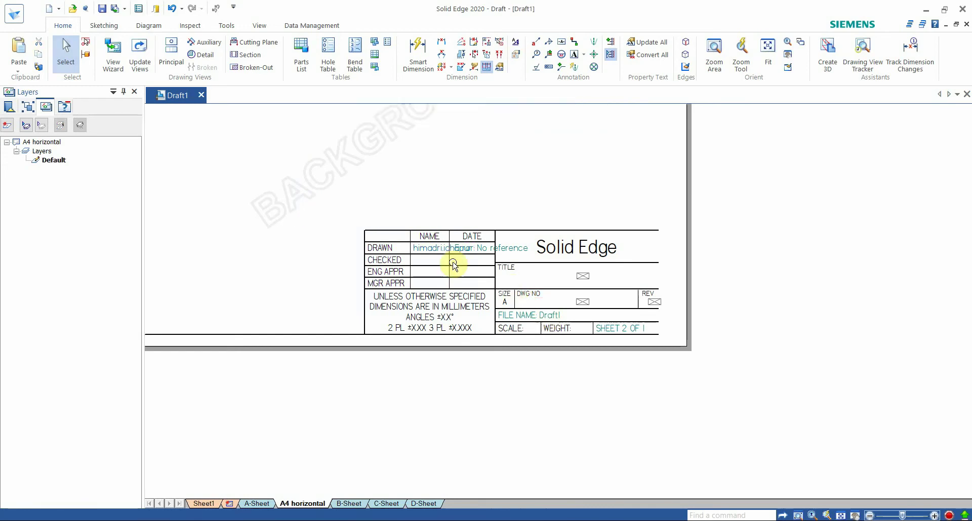
# - Move the whole title block without the bottom border line about 10.5 mm right and 2.3 mm down, towards the sheet's lower-right corner
pyautogui.moveTo(326, 190); pyautogui.dragTo(673, 342)
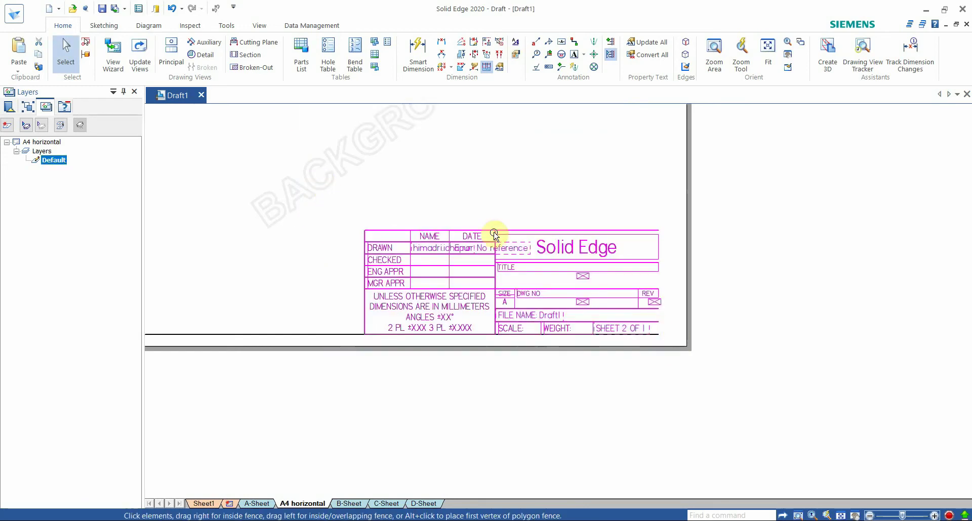
pyautogui.click(104, 26)
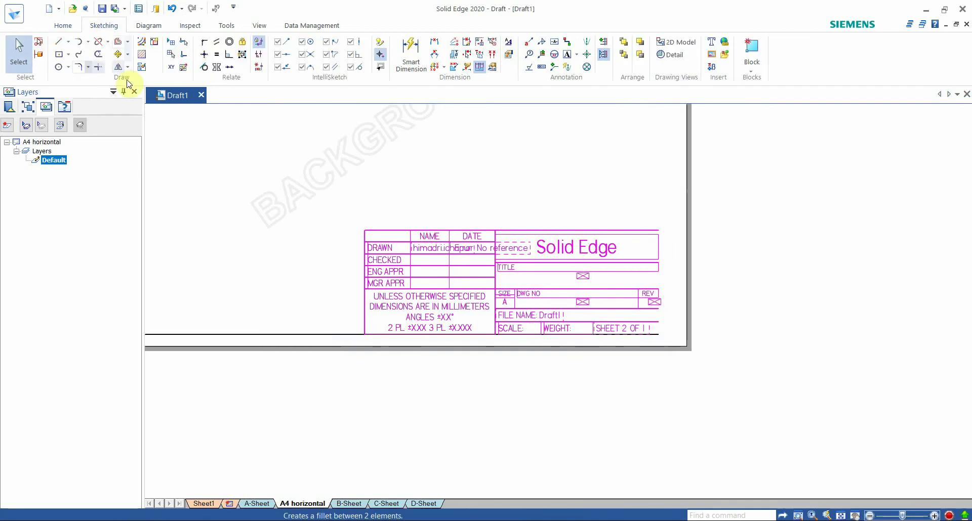
pyautogui.click(117, 54)
pyautogui.scroll(1, 676, 341)
pyautogui.scroll(1, 675, 342)
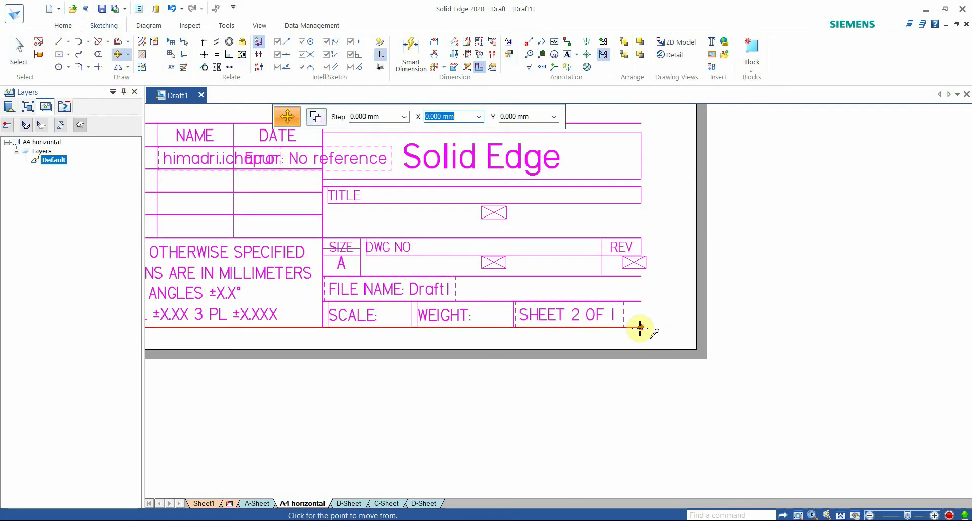
pyautogui.click(652, 327)
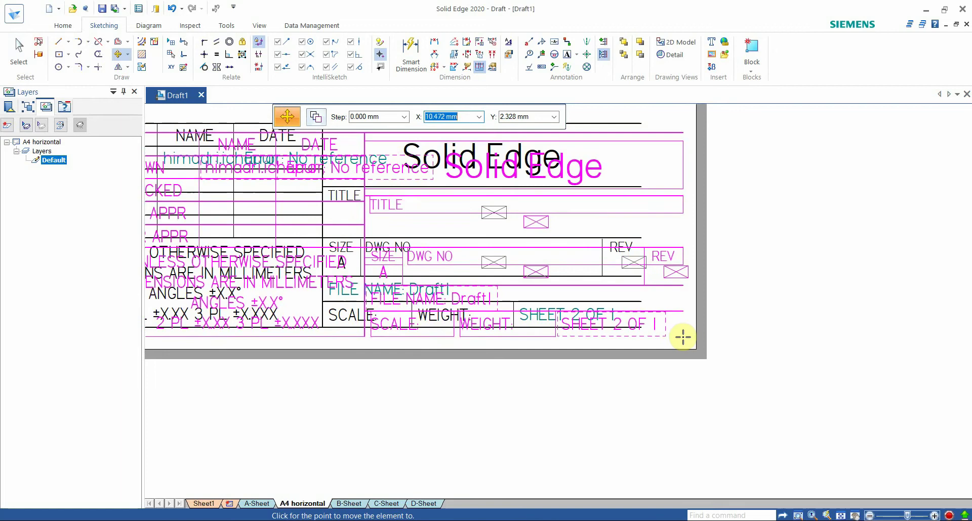
pyautogui.click(683, 337)
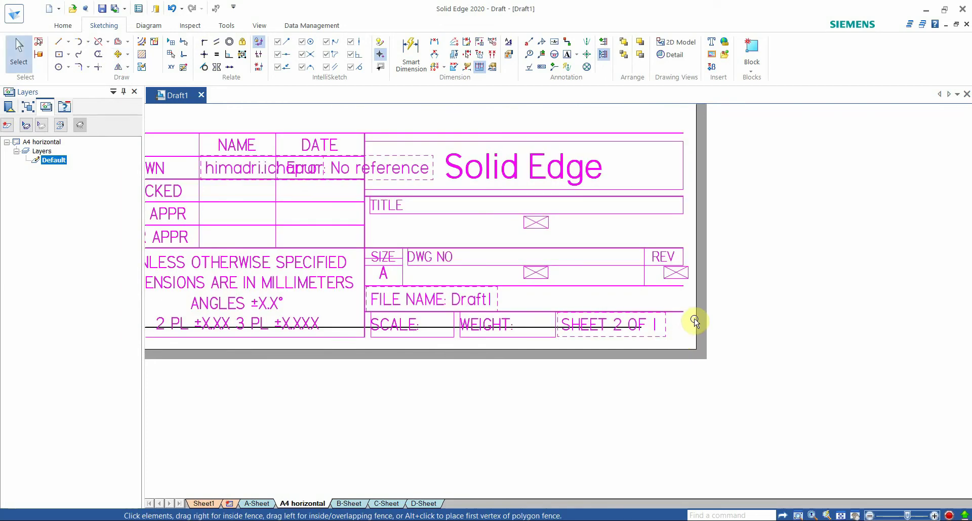
pyautogui.press('Escape')
# - Move the bottom border line down so it meets the lower edge of the title block
pyautogui.scroll(-2, 477, 300)
pyautogui.scroll(2, 254, 323)
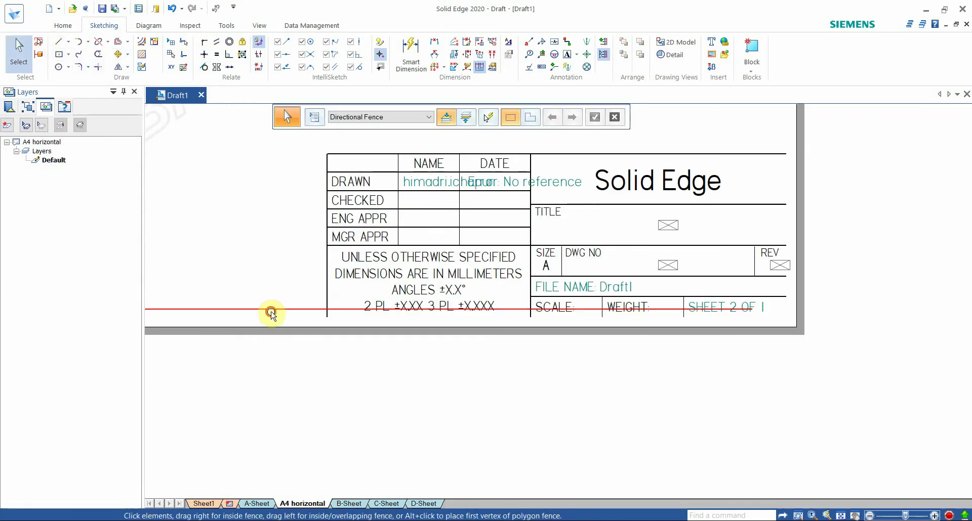
pyautogui.click(271, 310)
pyautogui.click(117, 54)
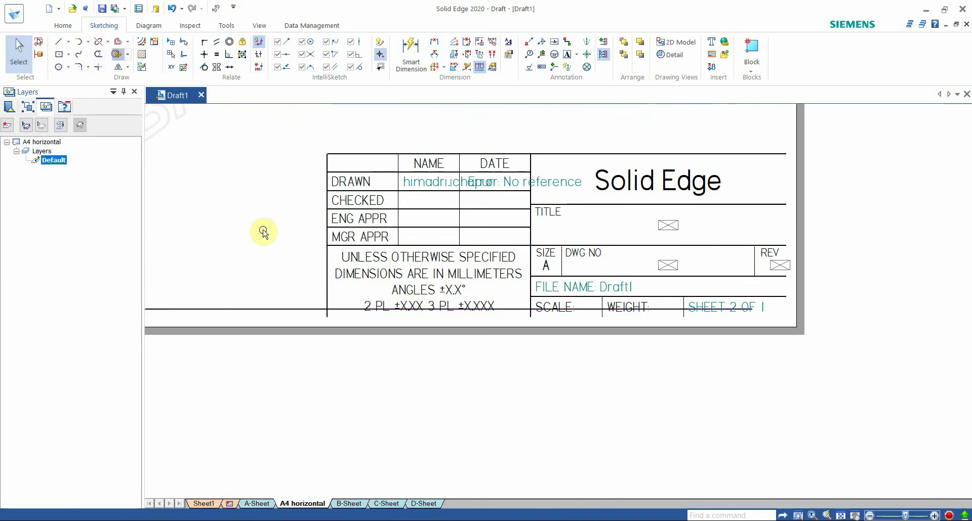
pyautogui.scroll(5, 354, 335)
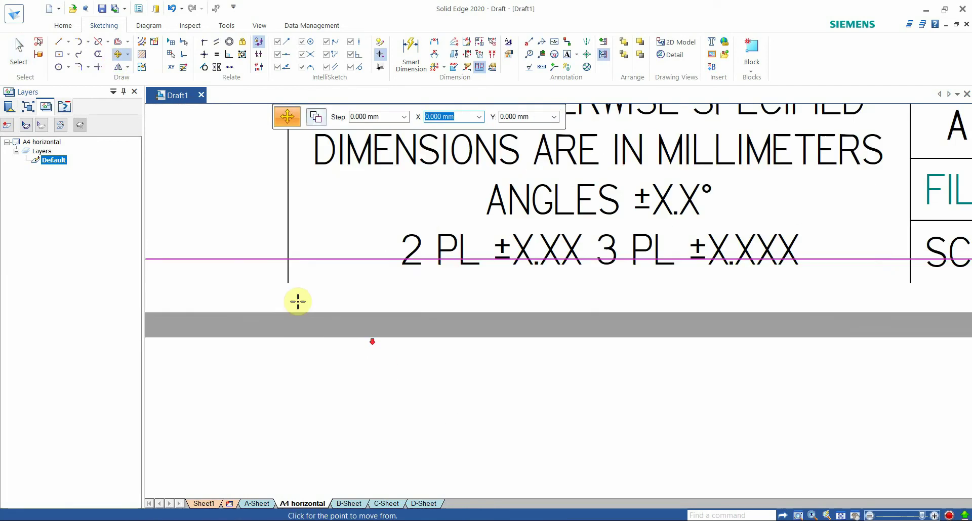
pyautogui.click(301, 259)
pyautogui.click(305, 282)
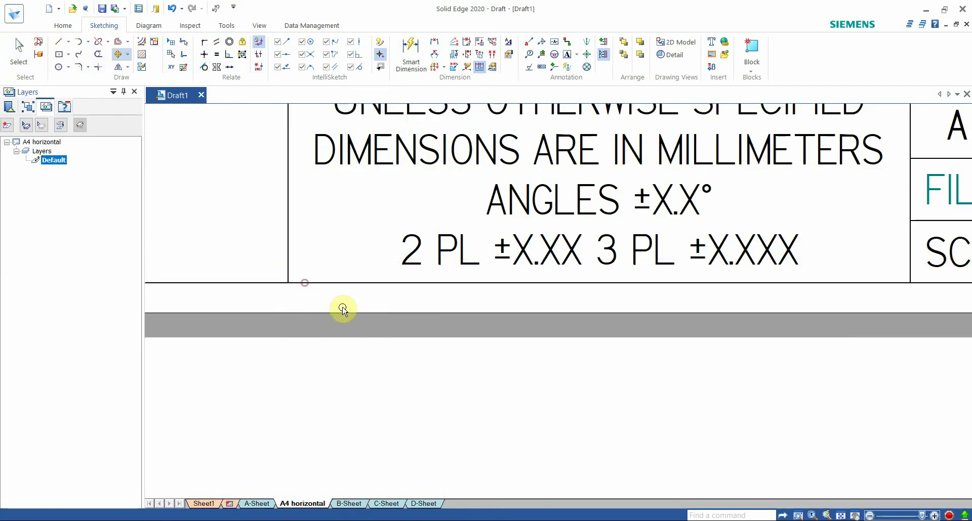
pyautogui.scroll(-8, 435, 307)
pyautogui.press('Escape')
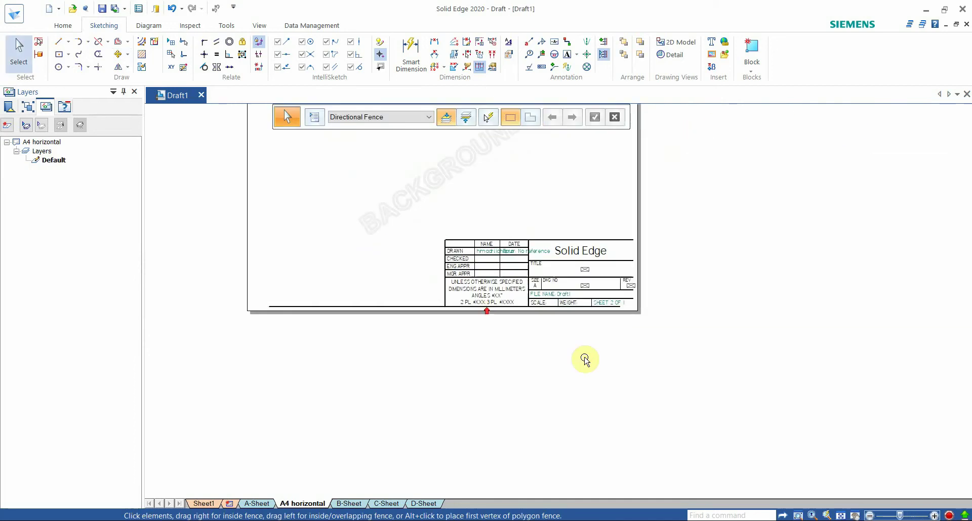
# - Move the whole revision history table without the top border line up and right, towards the sheet's upper-right corner
pyautogui.scroll(-2, 488, 286)
pyautogui.scroll(6, 592, 291)
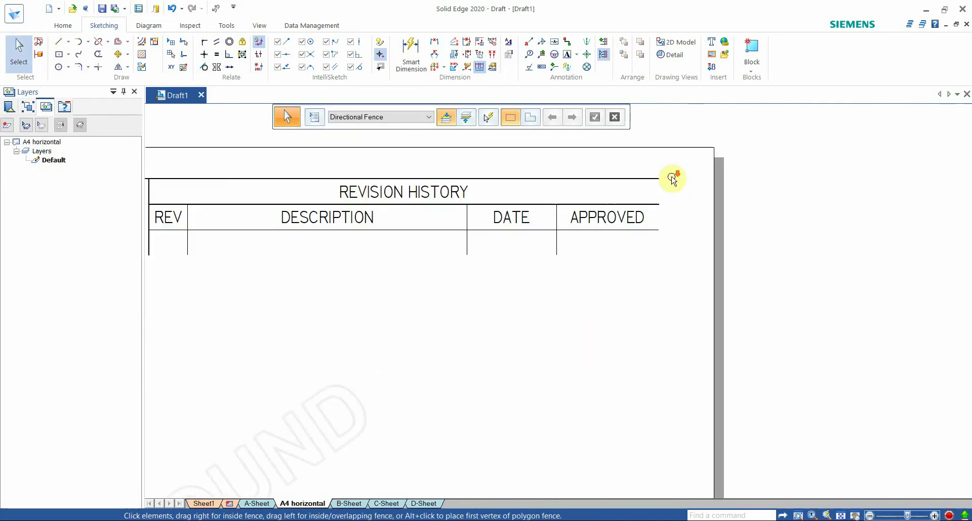
pyautogui.scroll(-2, 310, 206)
pyautogui.scroll(1, 234, 182)
pyautogui.moveTo(235, 179); pyautogui.dragTo(697, 286)
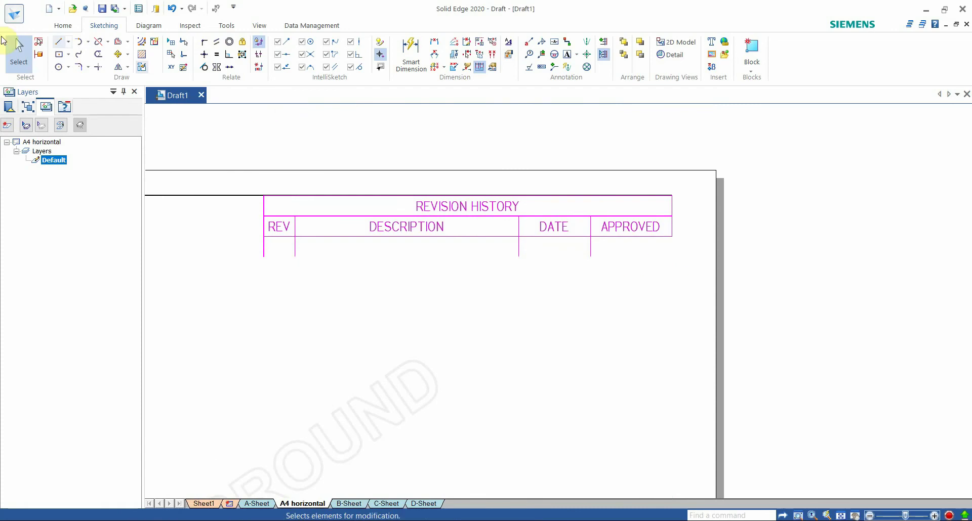
pyautogui.click(118, 54)
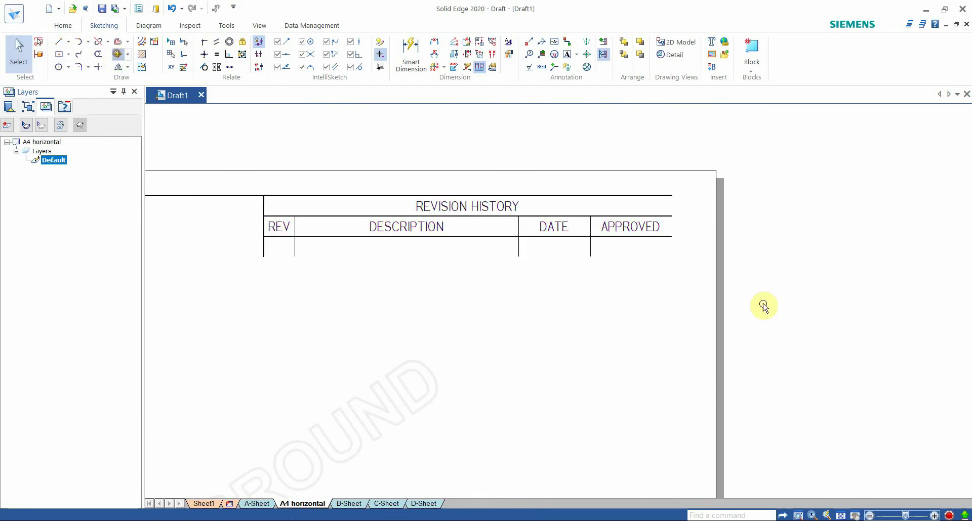
pyautogui.click(670, 195)
pyautogui.click(705, 181)
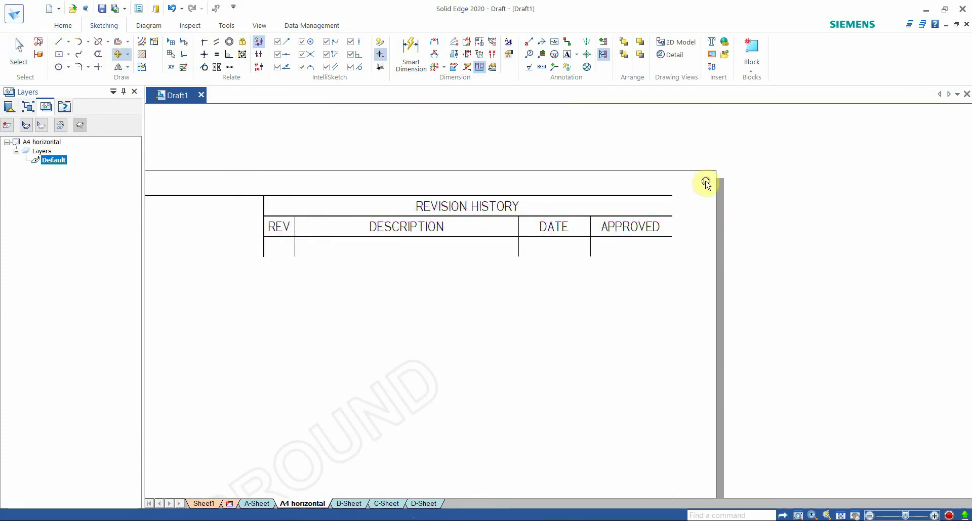
pyautogui.click(734, 241)
# - Move the top border line about 11.7 mm right and 4.1 mm up so it closes the upper edge of the revision history table
pyautogui.scroll(-1, 506, 268)
pyautogui.click(417, 241)
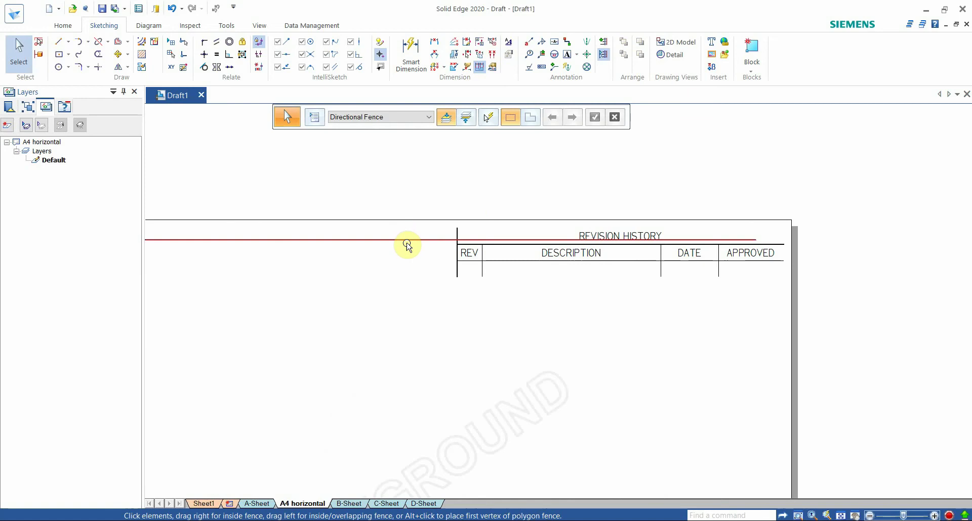
pyautogui.click(120, 58)
pyautogui.scroll(2, 734, 275)
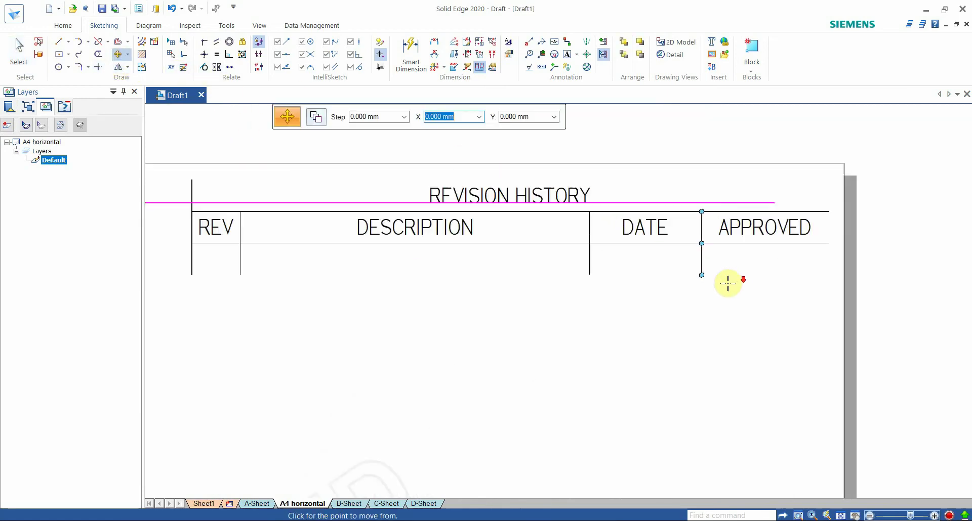
pyautogui.scroll(1, 792, 211)
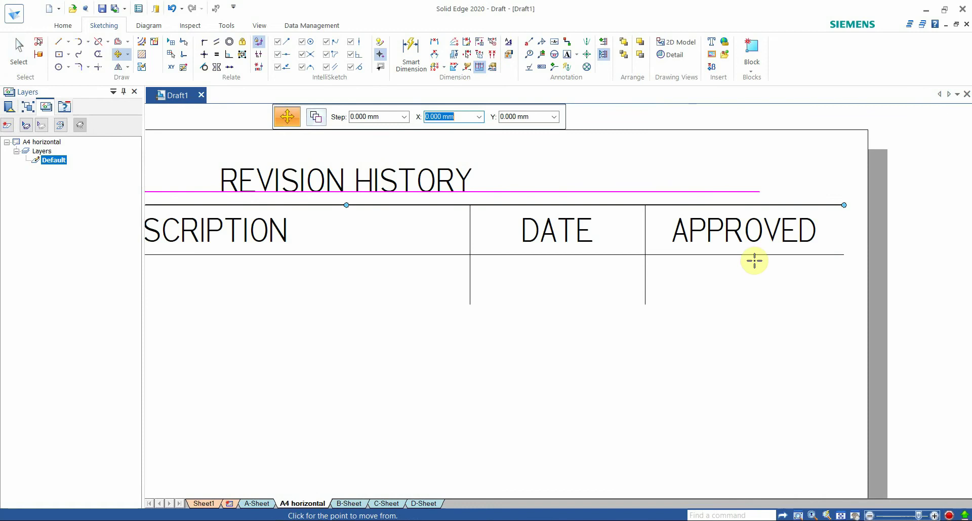
pyautogui.scroll(-1, 740, 258)
pyautogui.scroll(1, 754, 231)
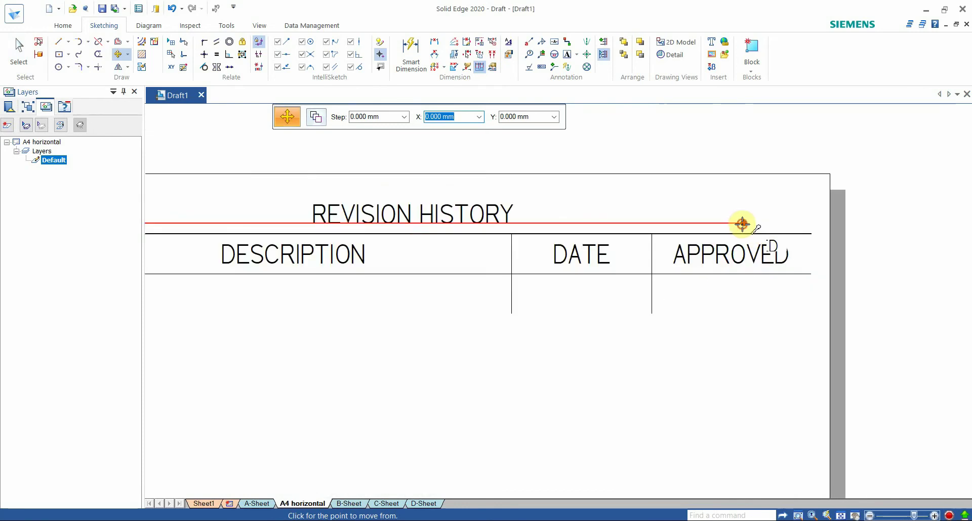
pyautogui.click(742, 223)
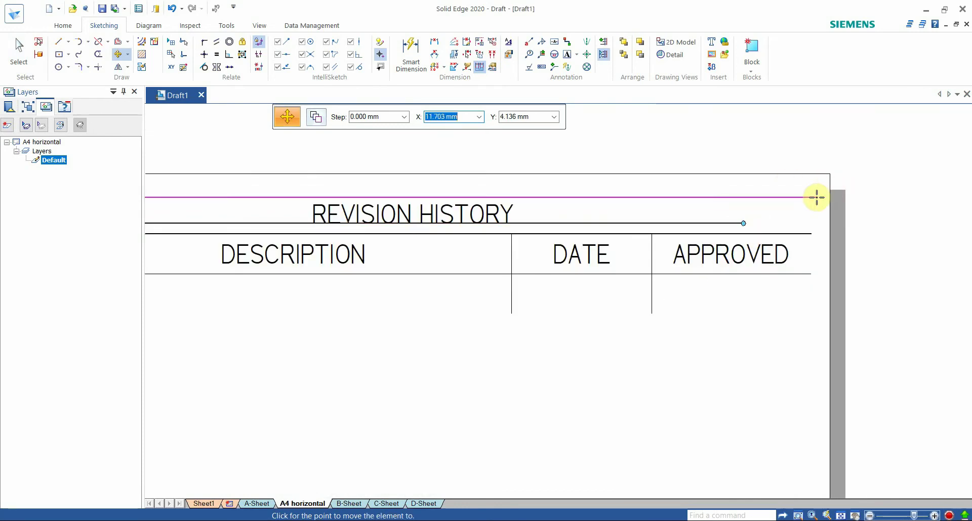
pyautogui.click(814, 198)
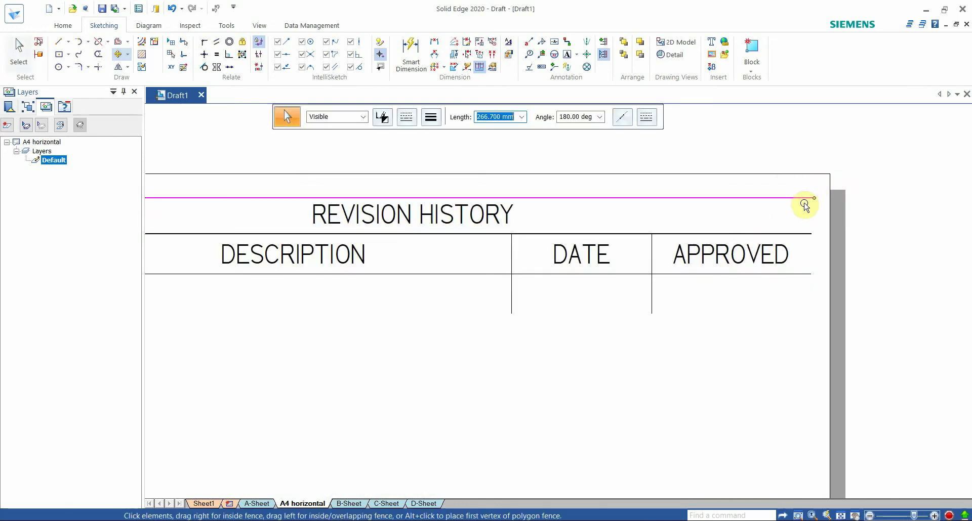
# - Draw a vertical right border line about 206 mm long from the top border line down past the title block's lower edge
pyautogui.scroll(-3, 774, 217)
pyautogui.scroll(-2, 782, 222)
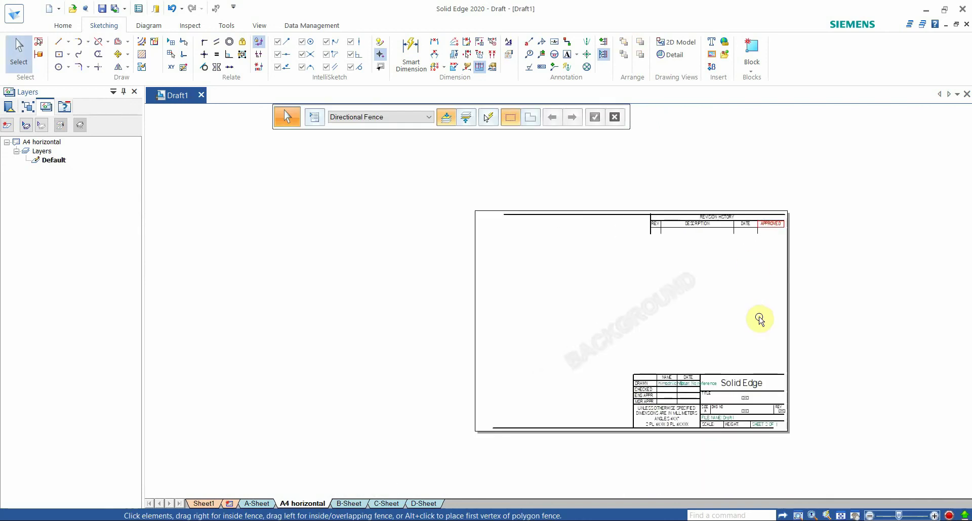
pyautogui.scroll(2, 759, 319)
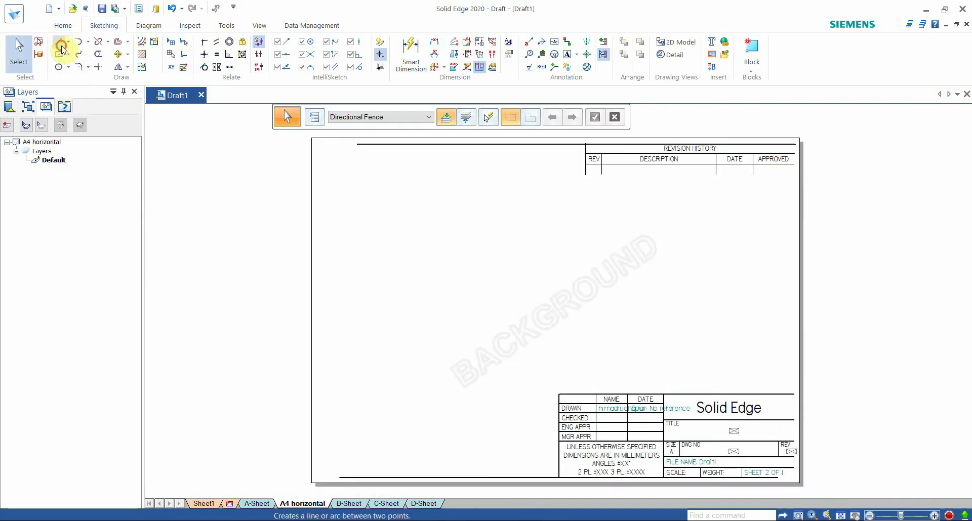
pyautogui.click(61, 46)
pyautogui.scroll(5, 807, 161)
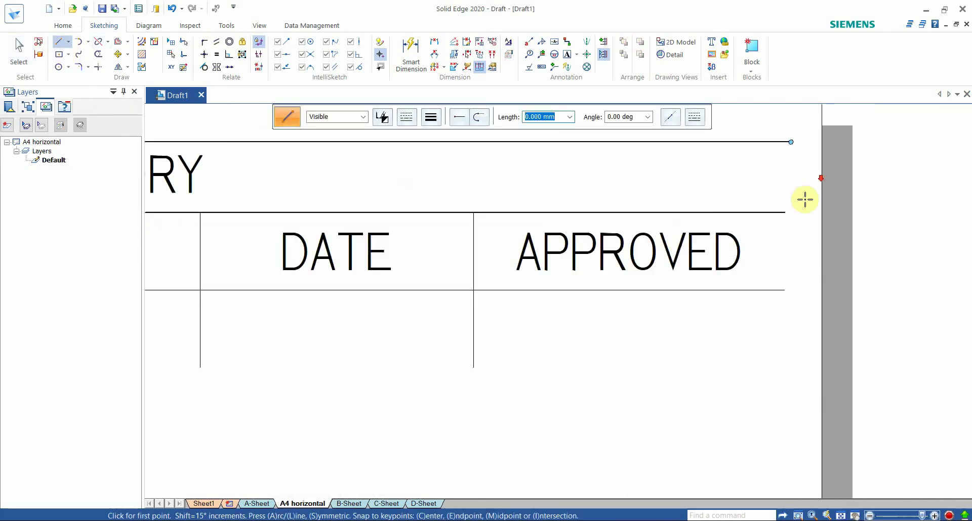
pyautogui.click(785, 134)
pyautogui.scroll(-5, 800, 361)
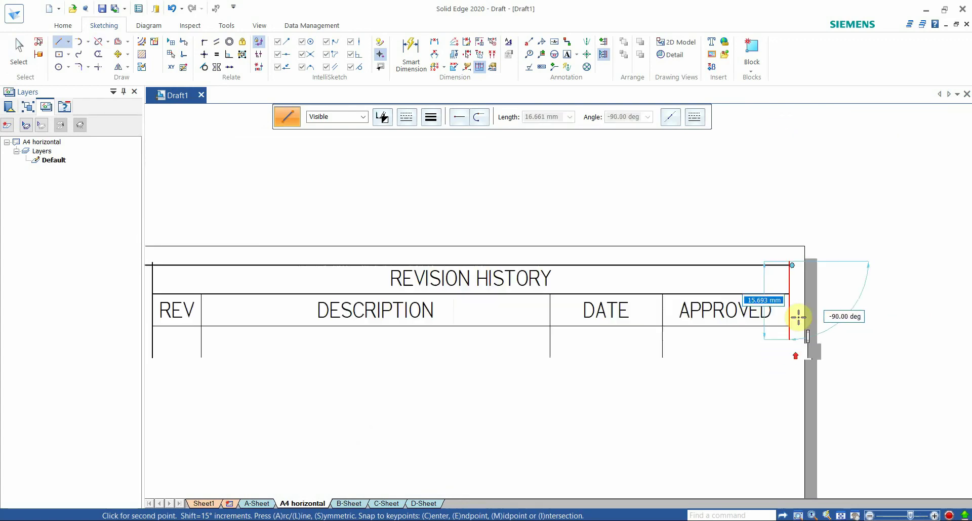
pyautogui.scroll(5, 785, 416)
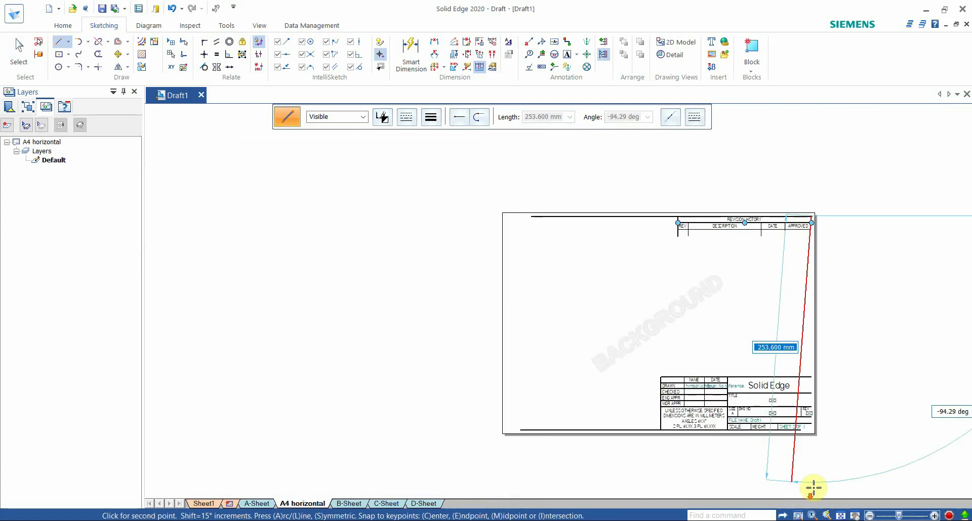
pyautogui.scroll(1, 804, 437)
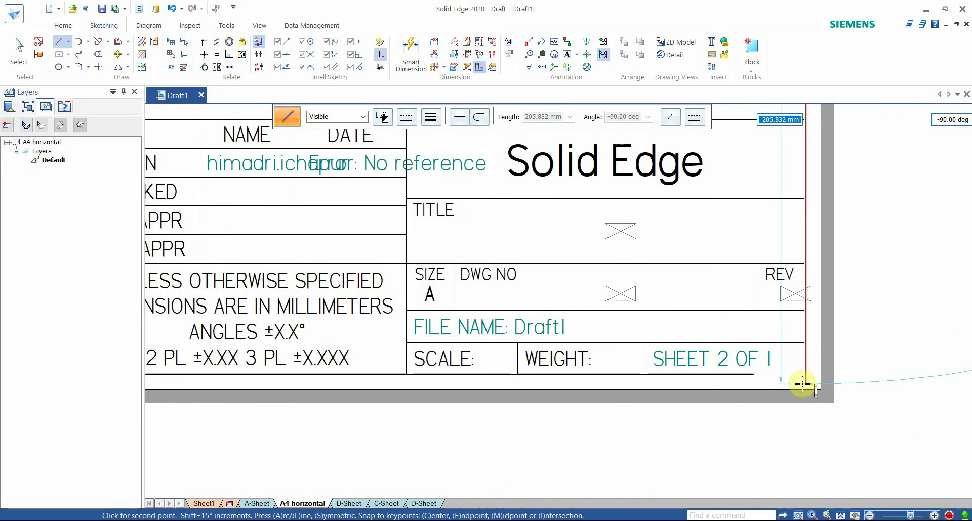
pyautogui.click(803, 385)
pyautogui.press('Escape')
# - Extend the right end of the bottom border line until it crosses the vertical right border line
pyautogui.scroll(2, 734, 375)
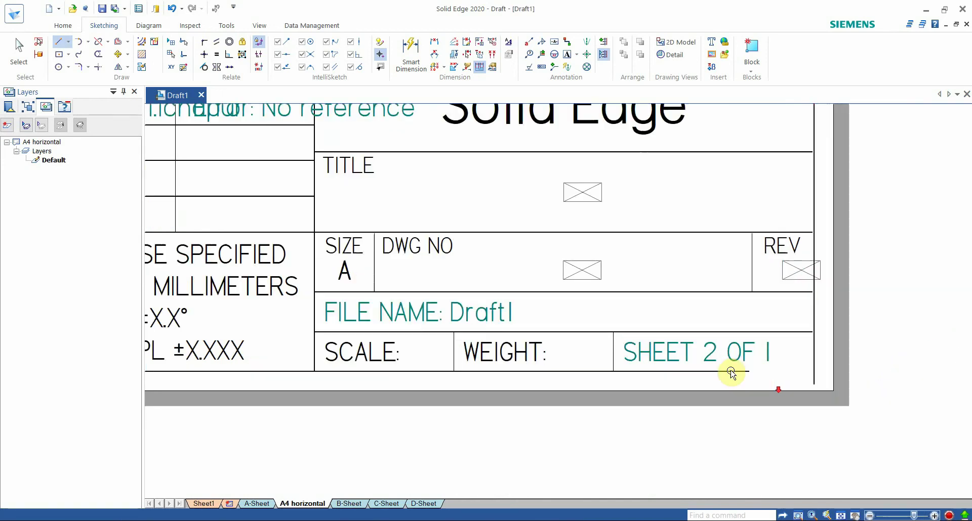
pyautogui.click(732, 371)
pyautogui.press('Escape')
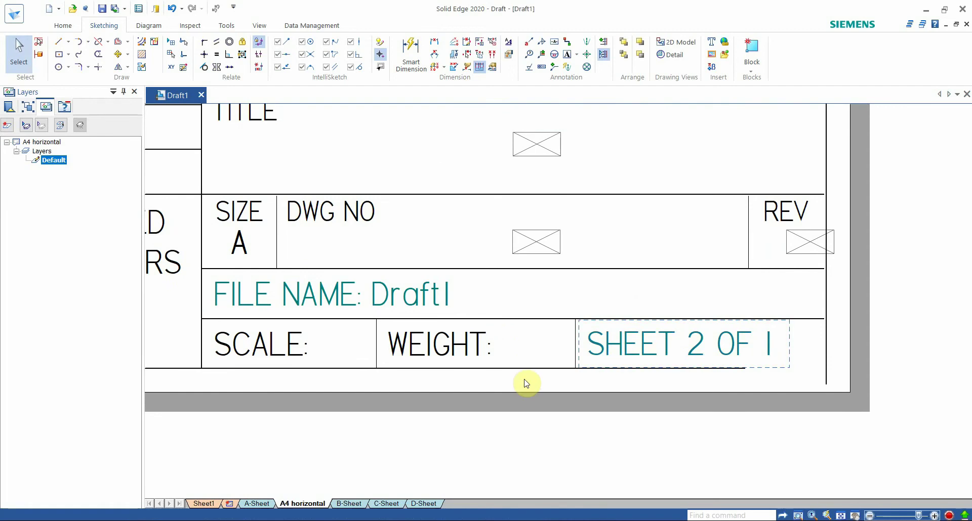
pyautogui.scroll(-2, 662, 372)
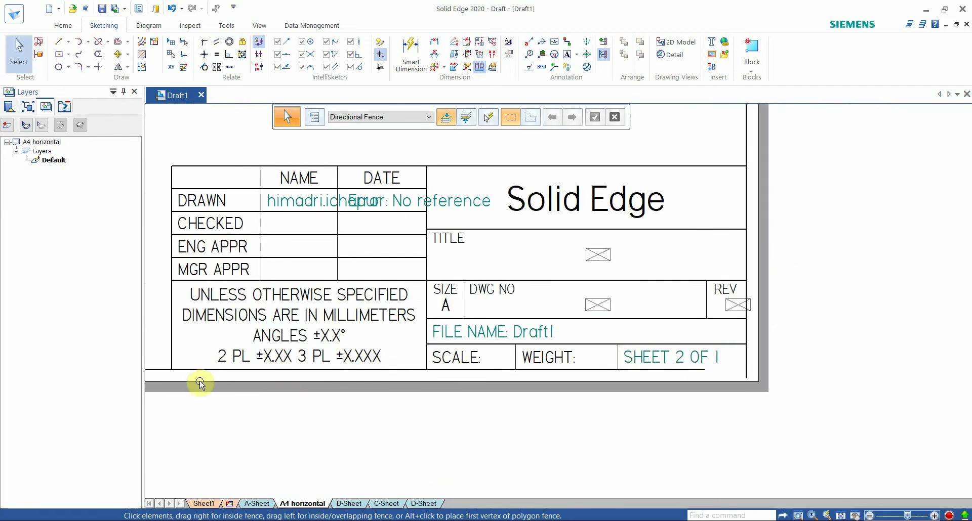
pyautogui.click(158, 372)
pyautogui.scroll(3, 729, 386)
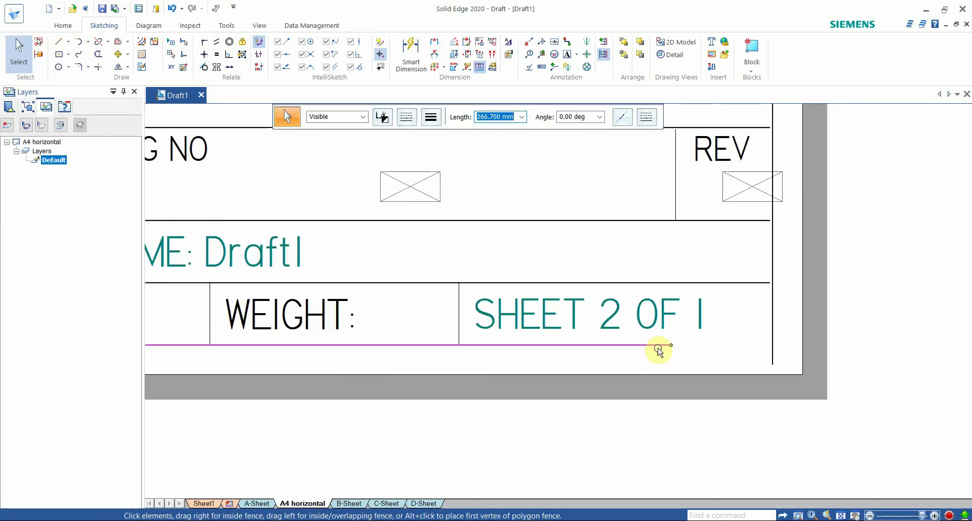
pyautogui.moveTo(670, 345); pyautogui.dragTo(787, 343)
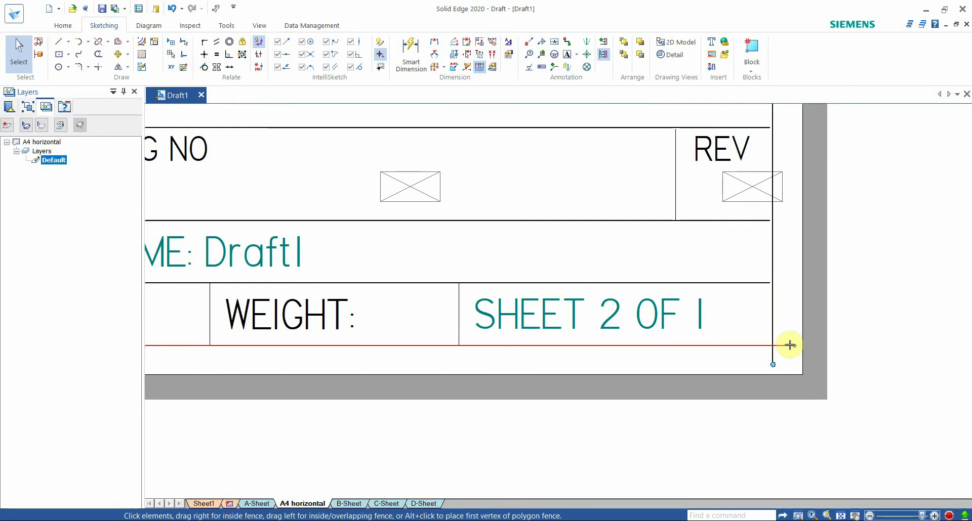
# - Extend the left end of the top border line to near the sheet's left edge, making the line about 293 mm long
pyautogui.scroll(-5, 820, 386)
pyautogui.scroll(2, 618, 212)
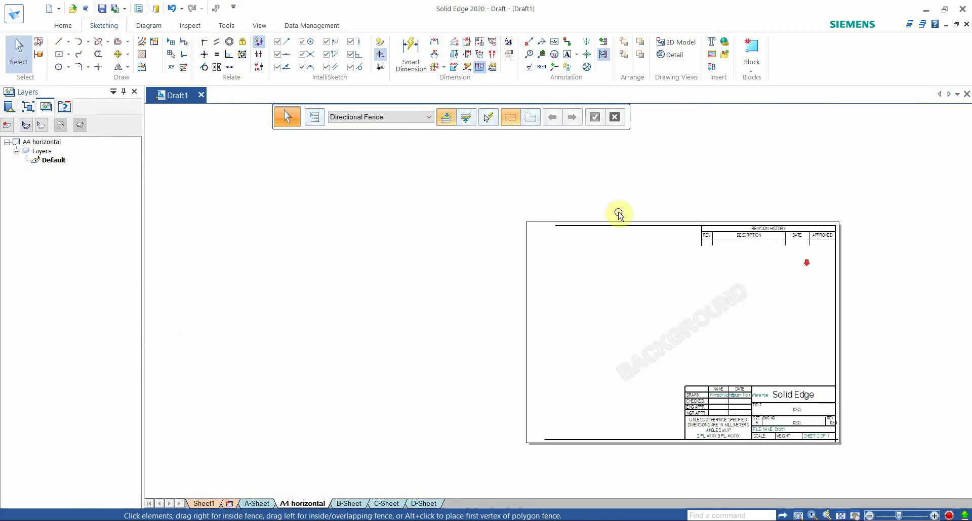
pyautogui.scroll(2, 515, 217)
pyautogui.scroll(1, 558, 206)
pyautogui.scroll(2, 550, 230)
pyautogui.click(550, 230)
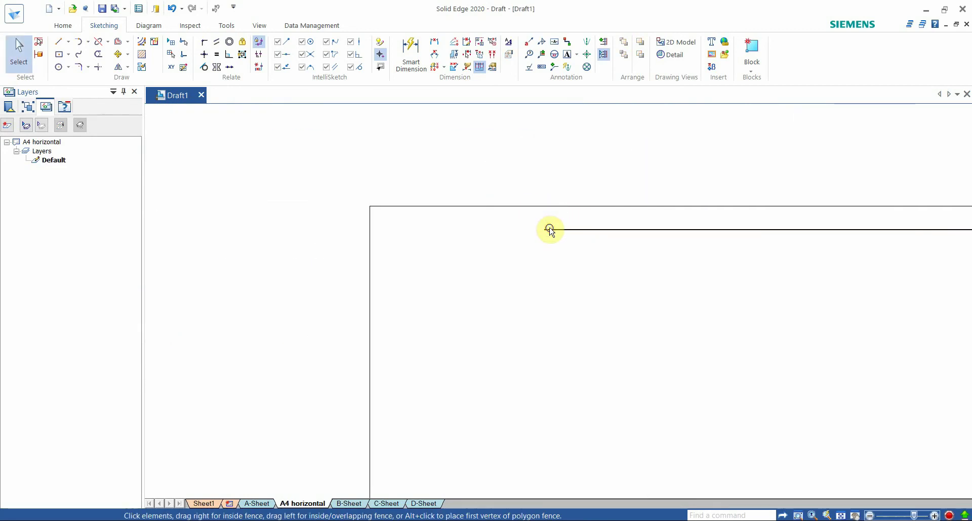
pyautogui.moveTo(542, 230); pyautogui.dragTo(377, 228)
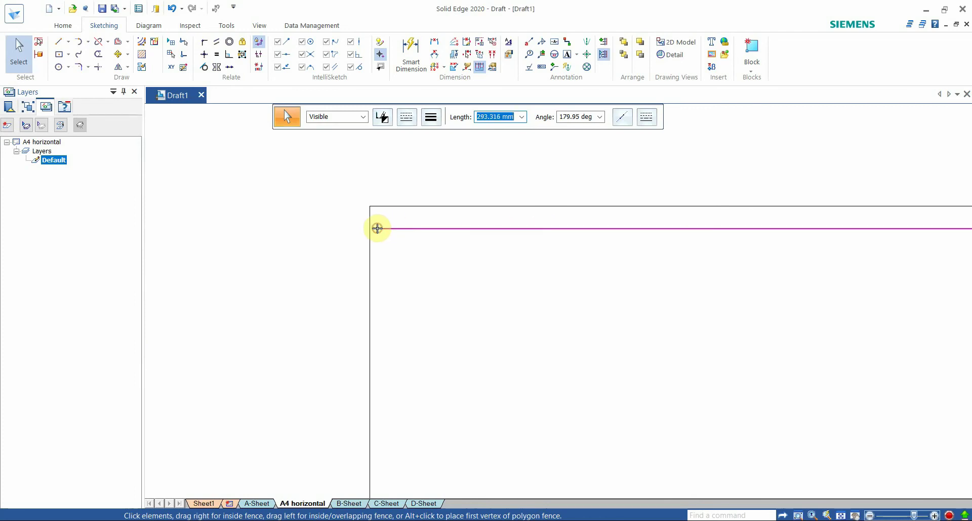
pyautogui.click(413, 283)
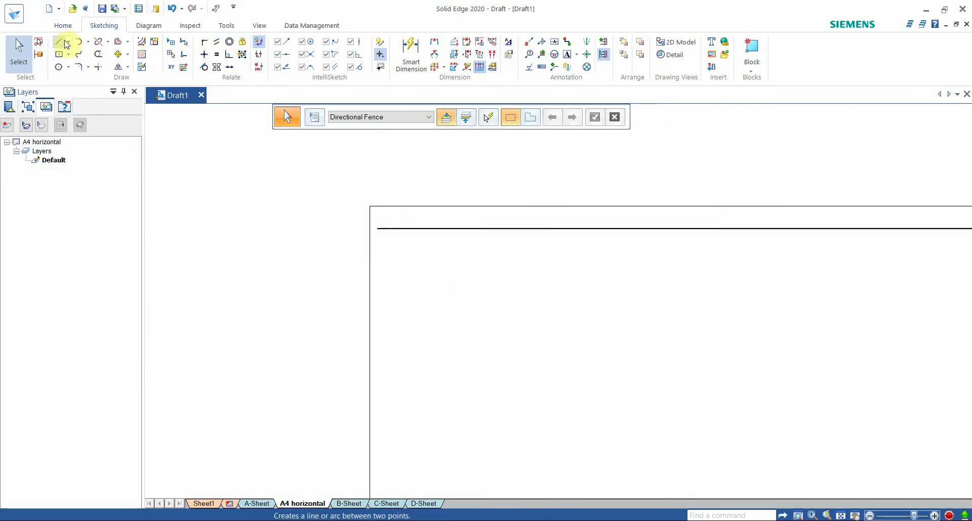
# - Draw a vertical left border line from the left end of the top border line down past the sheet's lower edge
pyautogui.click(58, 42)
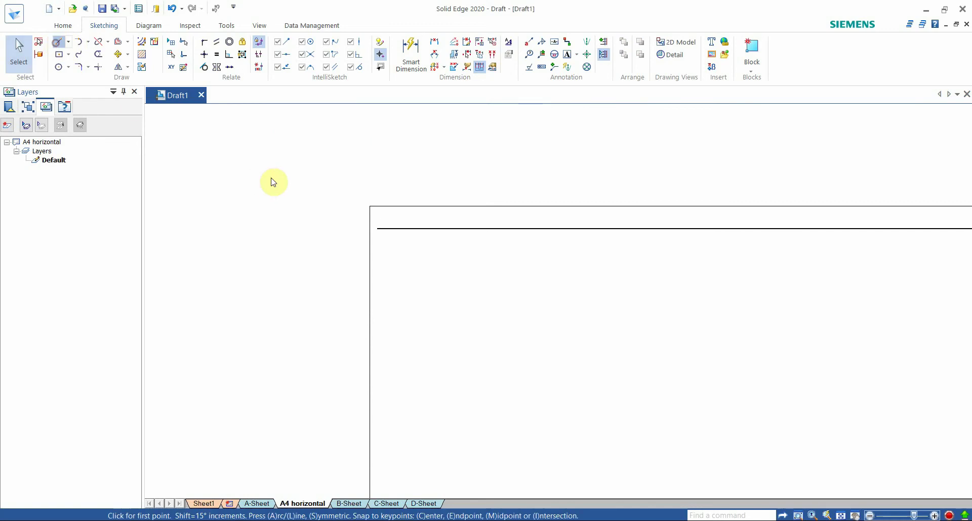
pyautogui.click(386, 220)
pyautogui.scroll(-5, 408, 282)
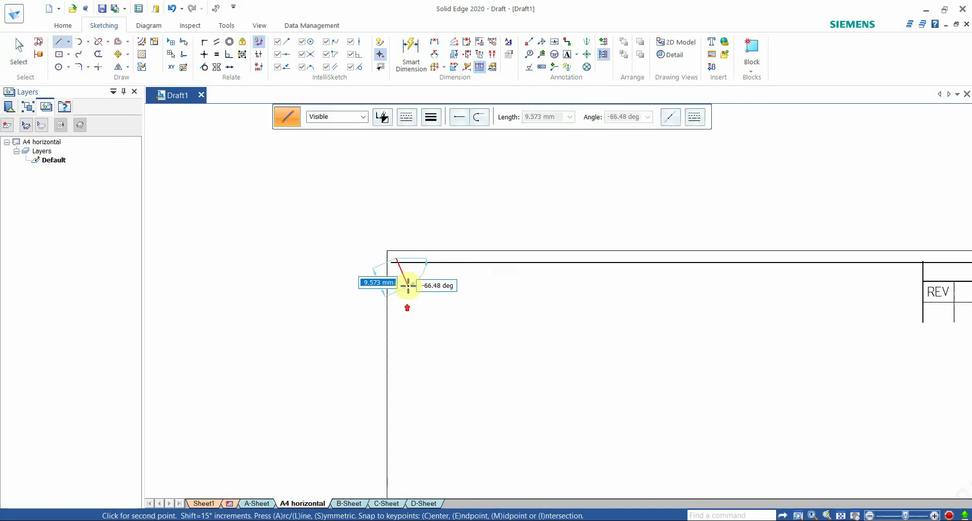
pyautogui.scroll(6, 409, 366)
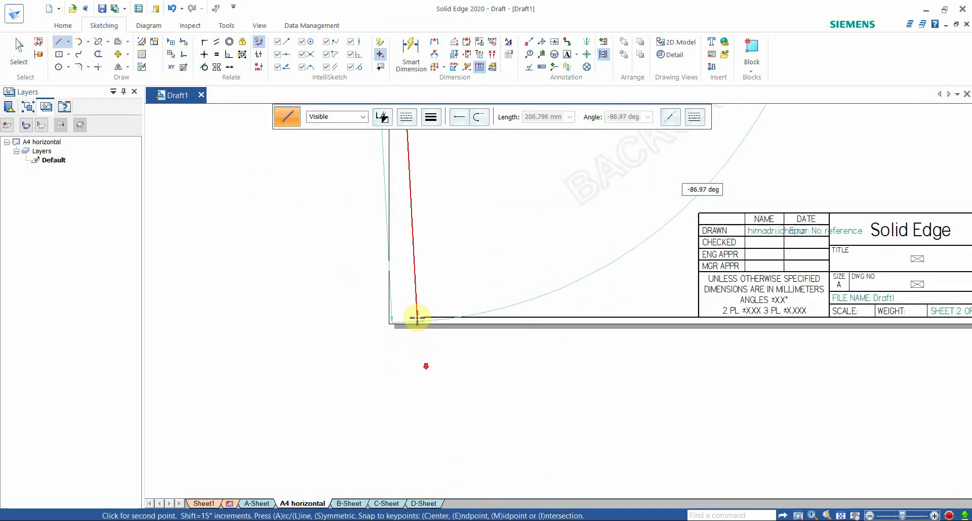
pyautogui.click(360, 322)
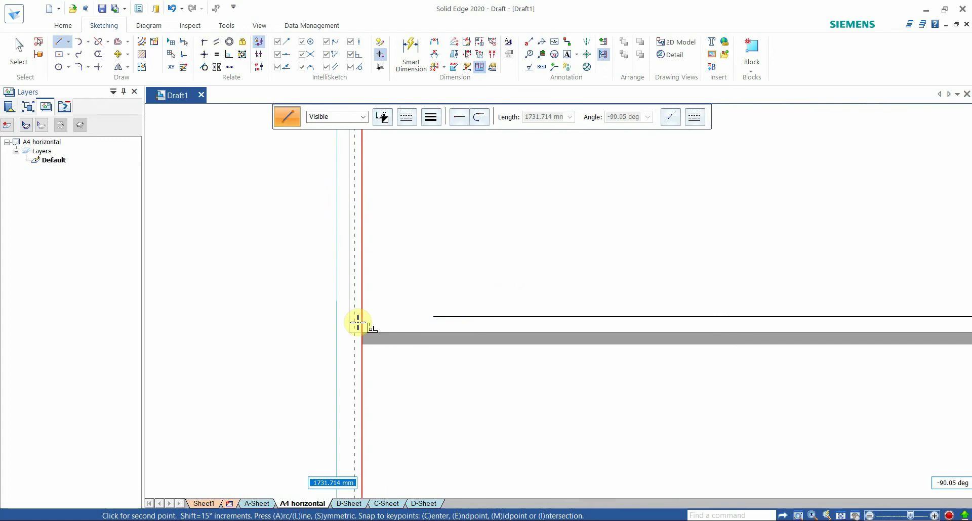
pyautogui.press('Escape')
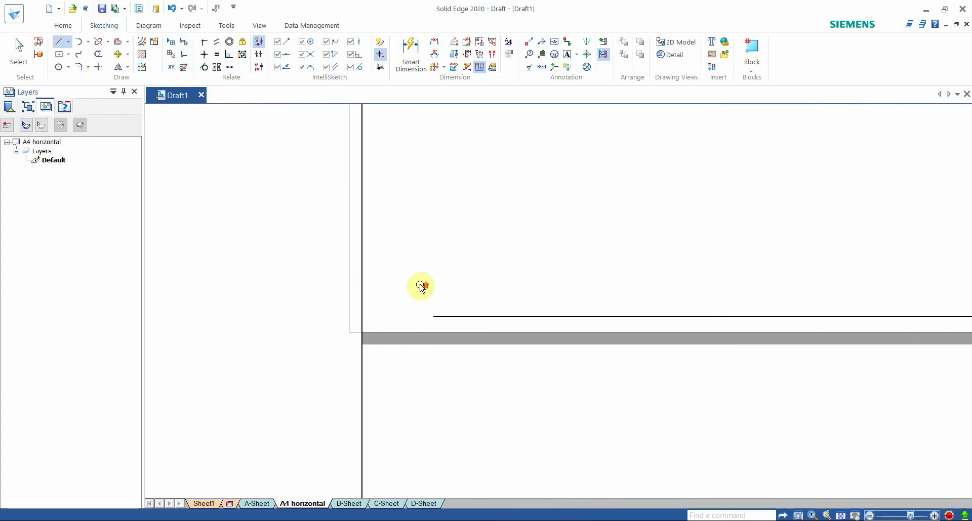
# - Extend the left end of the bottom border line past the vertical left border line
pyautogui.scroll(-5, 450, 306)
pyautogui.scroll(6, 473, 318)
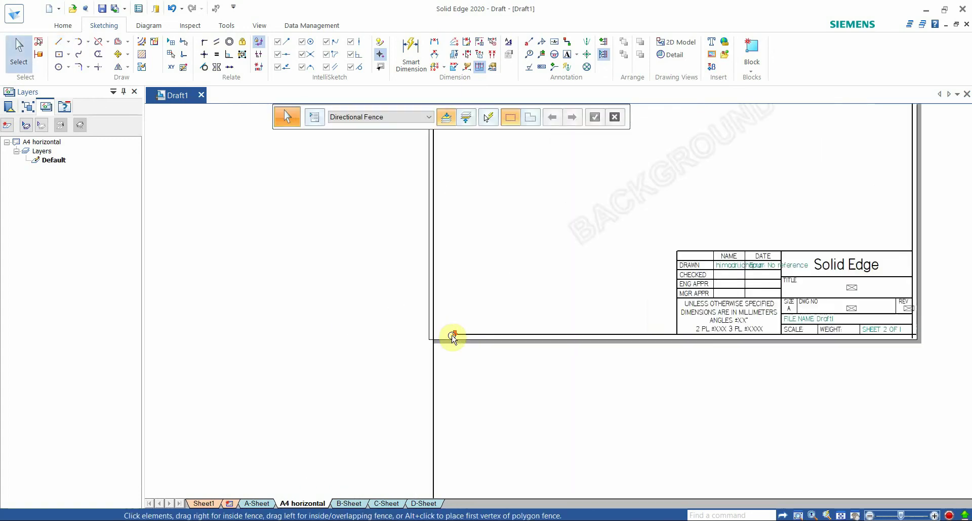
pyautogui.press('l')
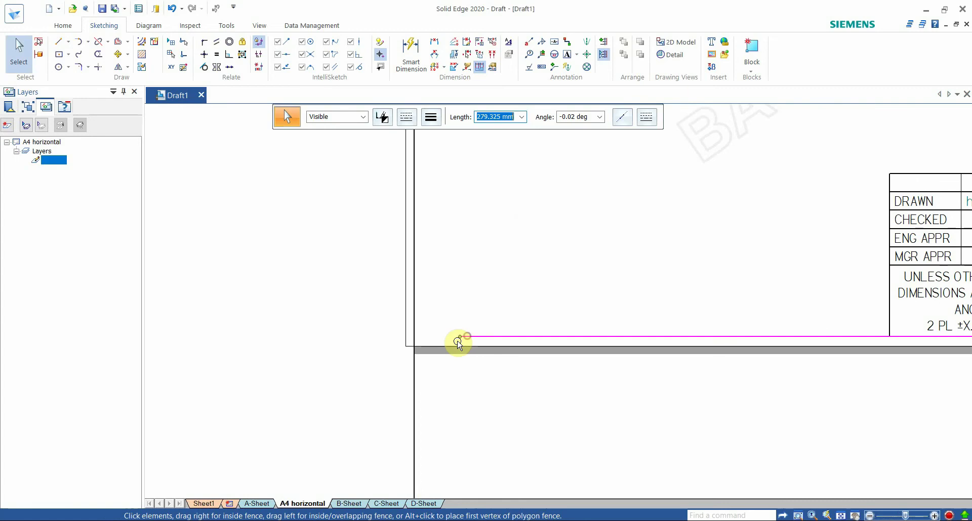
pyautogui.click(407, 337)
pyautogui.press('Escape')
# - Draw a horizontal line closing the bottom of the revision history table, from its left side to the right border line
pyautogui.scroll(-5, 686, 339)
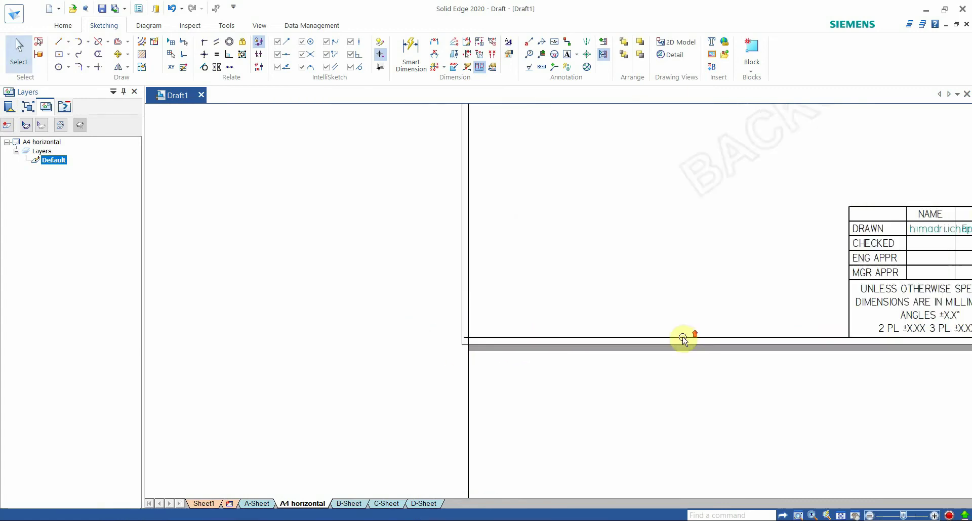
pyautogui.scroll(4, 799, 260)
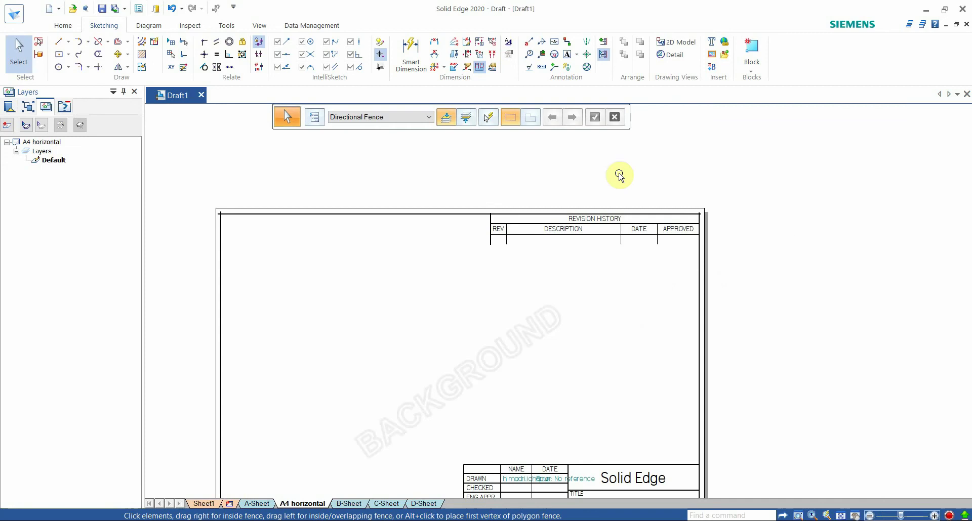
pyautogui.click(59, 41)
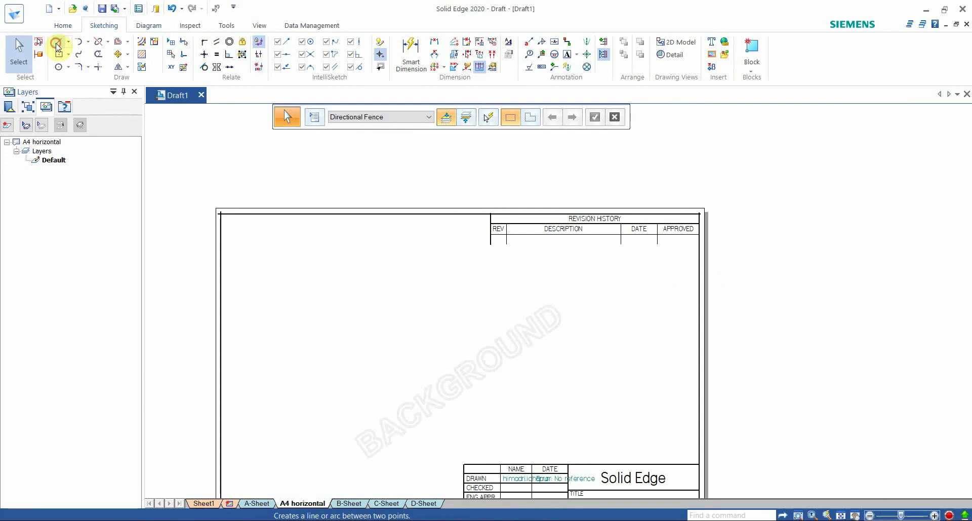
pyautogui.click(491, 244)
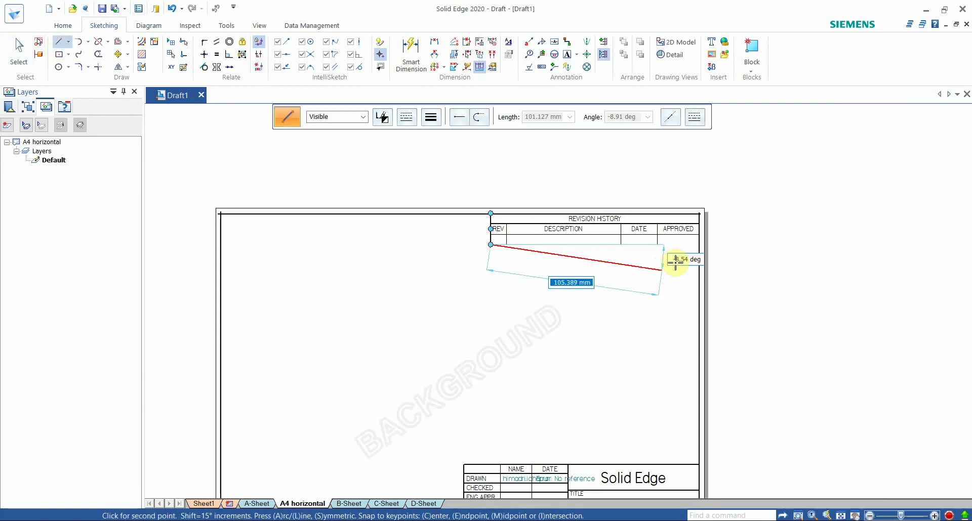
pyautogui.click(701, 245)
pyautogui.press('Escape')
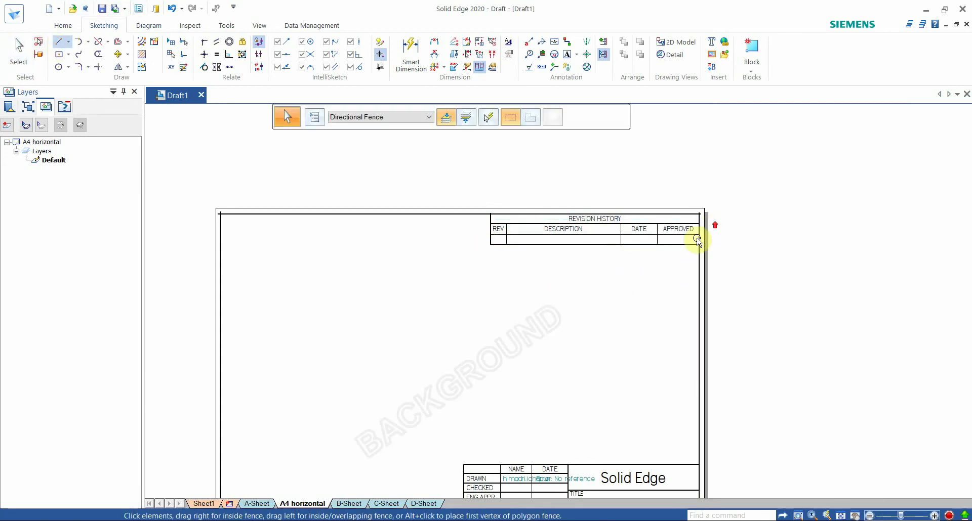
# - Trim the overhanging ends of the top and left border lines at the sheet's upper-left corner
pyautogui.scroll(-4, 697, 240)
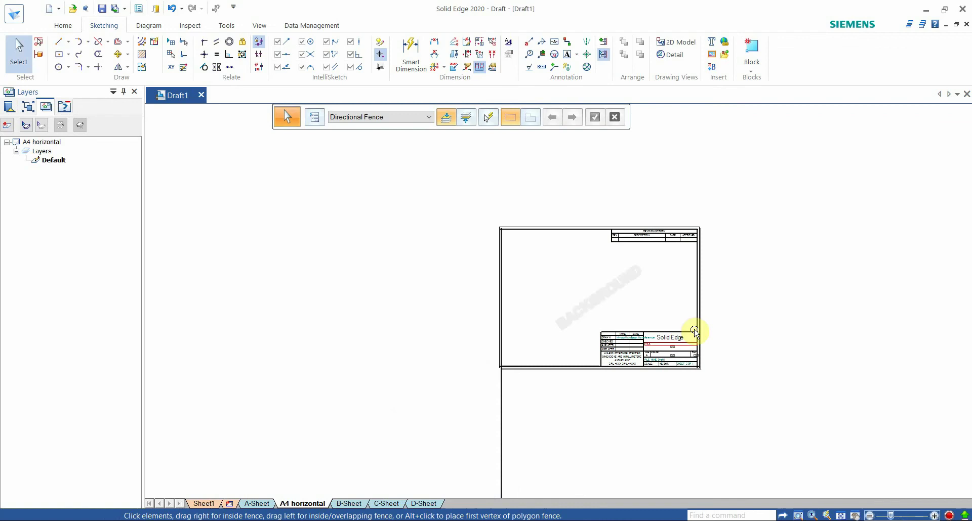
pyautogui.click(101, 57)
pyautogui.scroll(2, 443, 187)
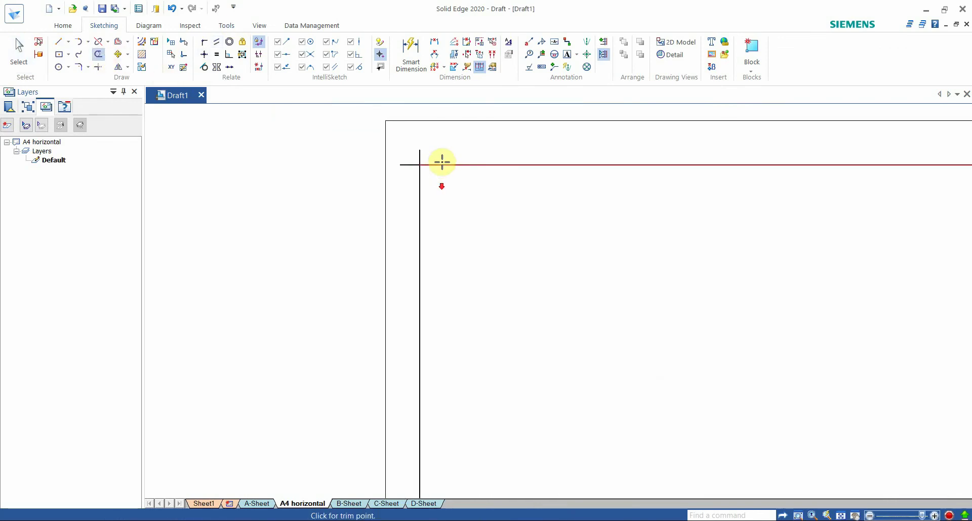
pyautogui.moveTo(415, 156)
pyautogui.mouseDown()
pyautogui.moveTo(409, 163)
pyautogui.moveTo(427, 167)
pyautogui.mouseUp()
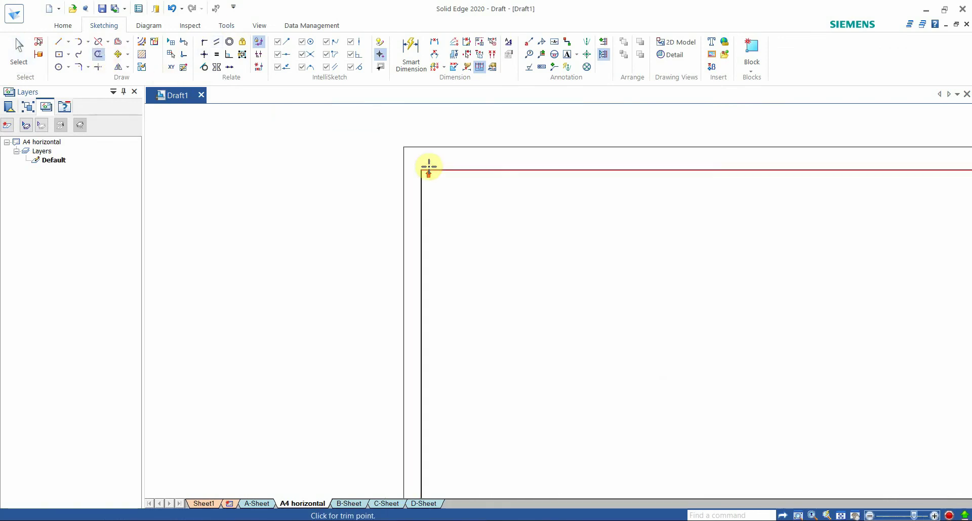
# - Trim the left border line below the bottom border and the bottom line's overhang at the sheet's lower-left corner
pyautogui.scroll(-5, 433, 163)
pyautogui.scroll(3, 448, 314)
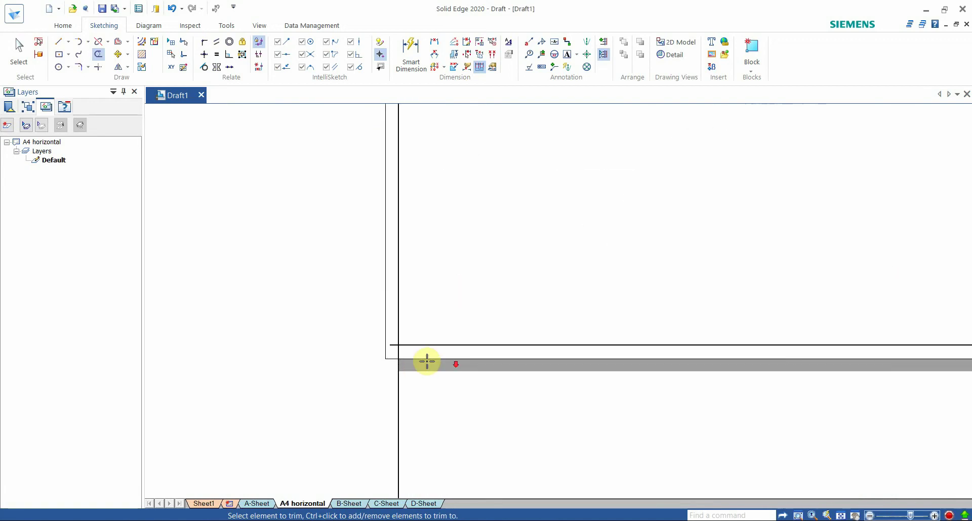
pyautogui.moveTo(373, 352); pyautogui.dragTo(364, 334)
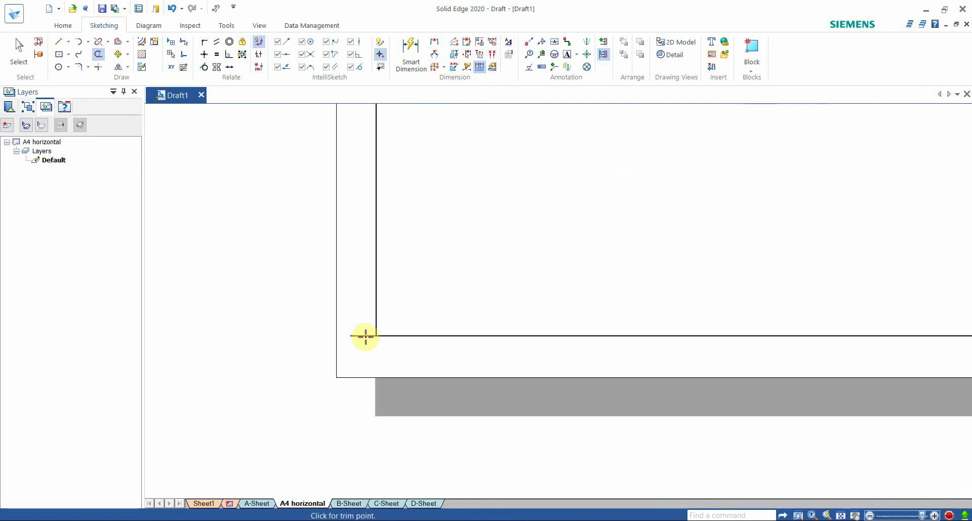
# - Trim the overhanging ends of the bottom and right border lines at the title block's lower-right corner
pyautogui.scroll(-5, 442, 287)
pyautogui.scroll(8, 633, 286)
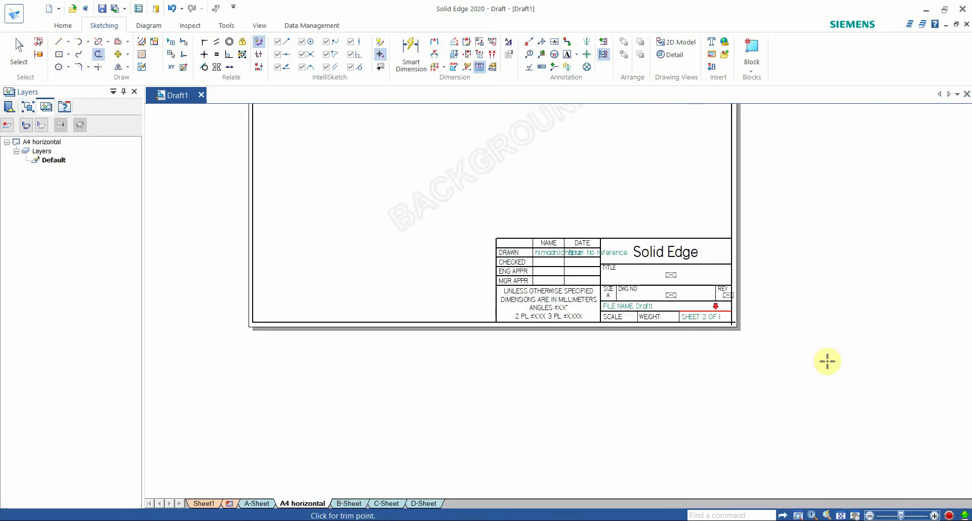
pyautogui.moveTo(541, 227); pyautogui.dragTo(532, 223)
pyautogui.moveTo(504, 238); pyautogui.dragTo(511, 256)
# - Trim the overhanging ends of the top and right border lines at the revision table's upper-right corner
pyautogui.scroll(-5, 651, 310)
pyautogui.scroll(-10, 651, 310)
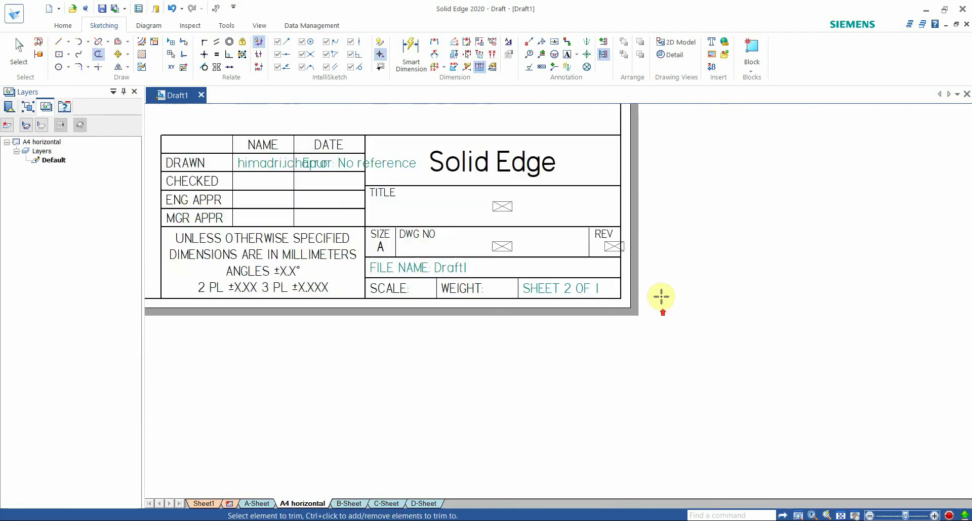
pyautogui.scroll(8, 643, 174)
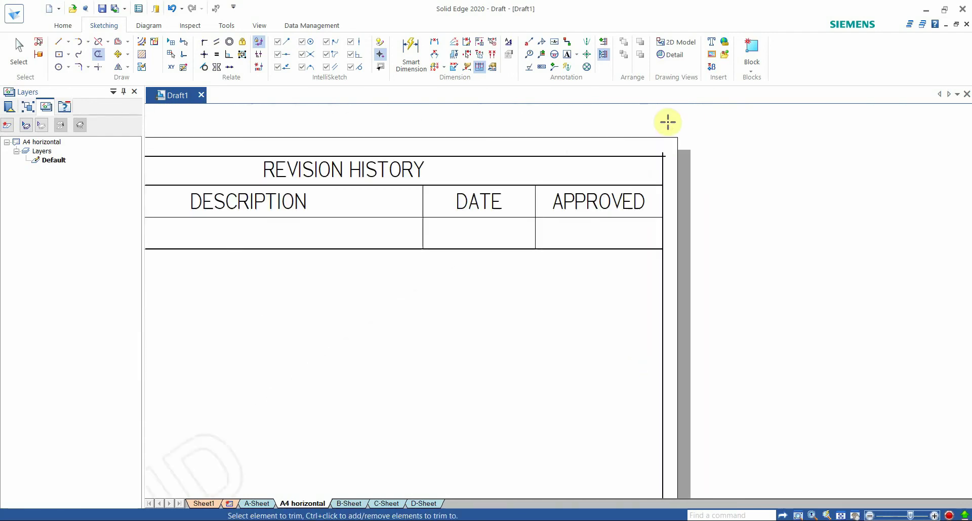
pyautogui.moveTo(664, 152); pyautogui.dragTo(672, 166)
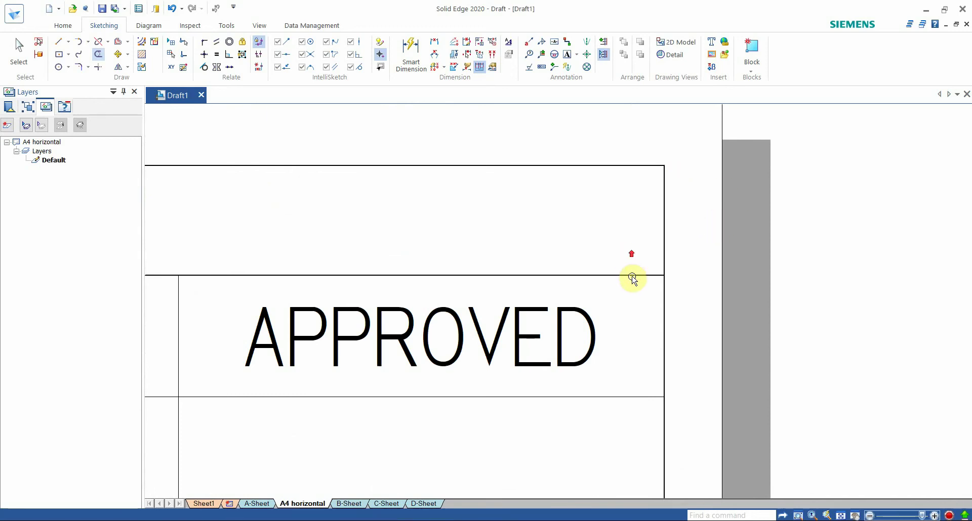
pyautogui.press('Escape')
# - Replace the "Solid Edge" text in the title block with "mechanical design hub"
pyautogui.scroll(-10, 633, 279)
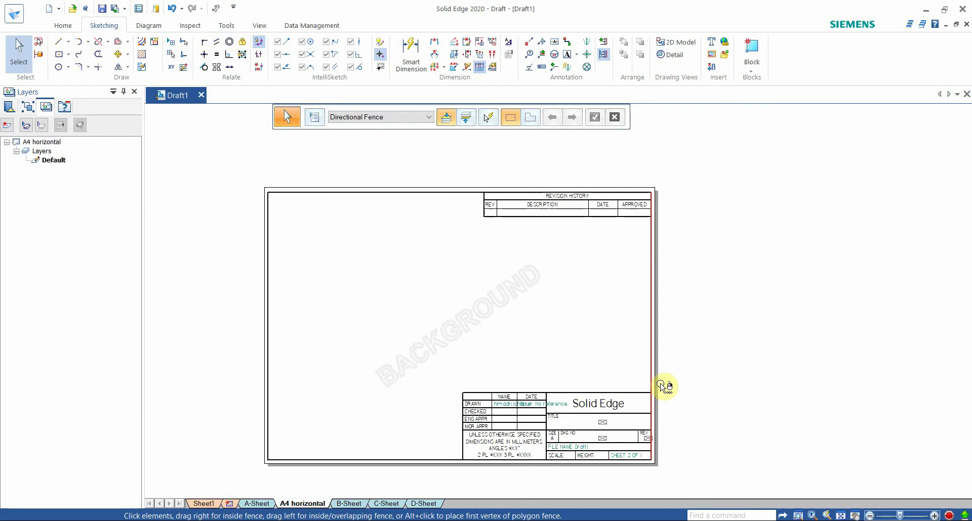
pyautogui.scroll(2, 635, 449)
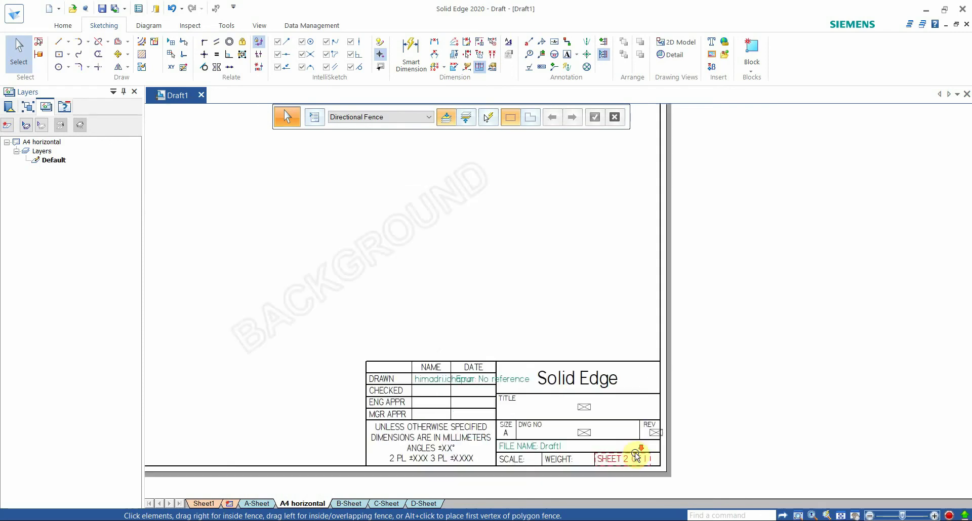
pyautogui.scroll(2, 463, 494)
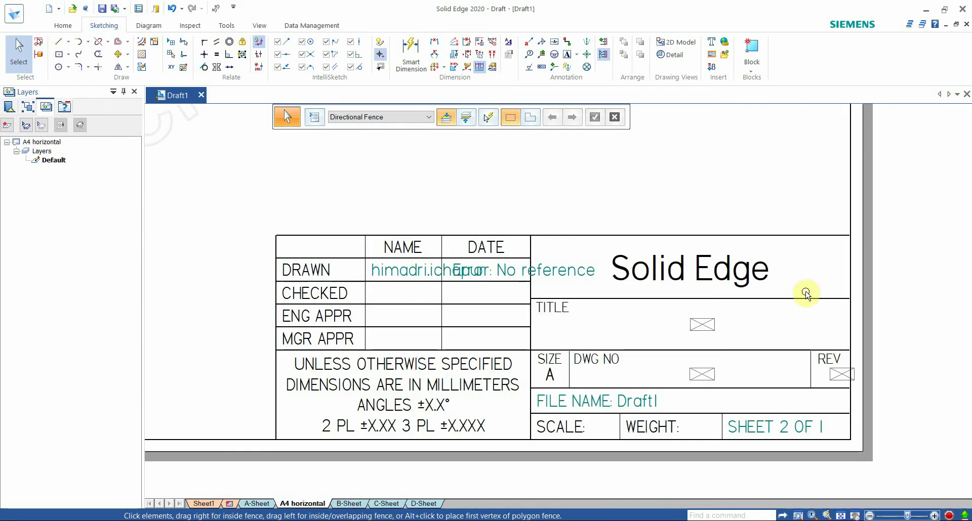
pyautogui.doubleClick(701, 276)
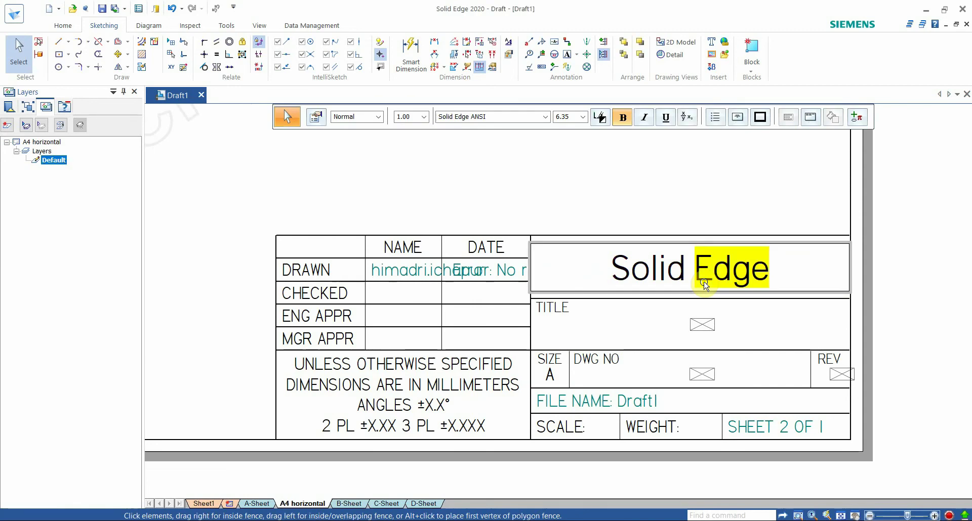
pyautogui.press('BackSpace')
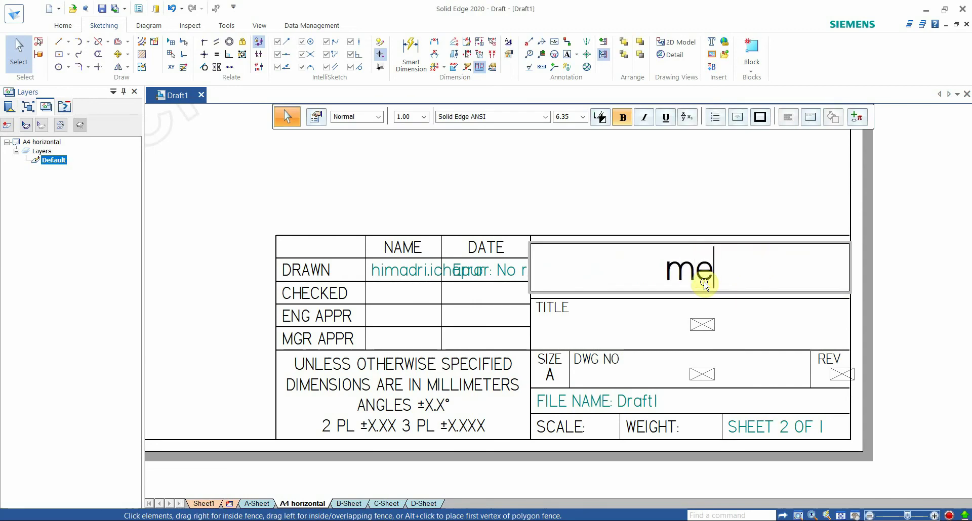
pyautogui.write('mechanic')
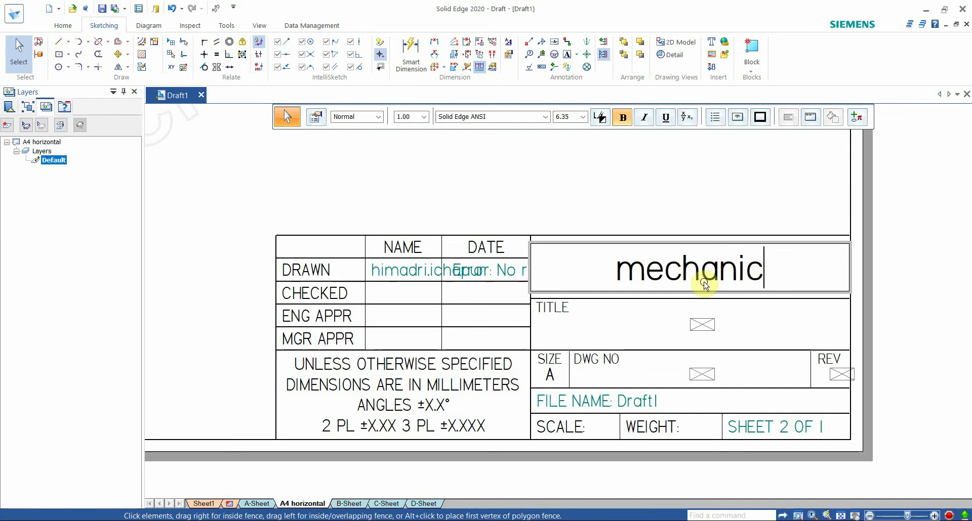
pyautogui.write('al design')
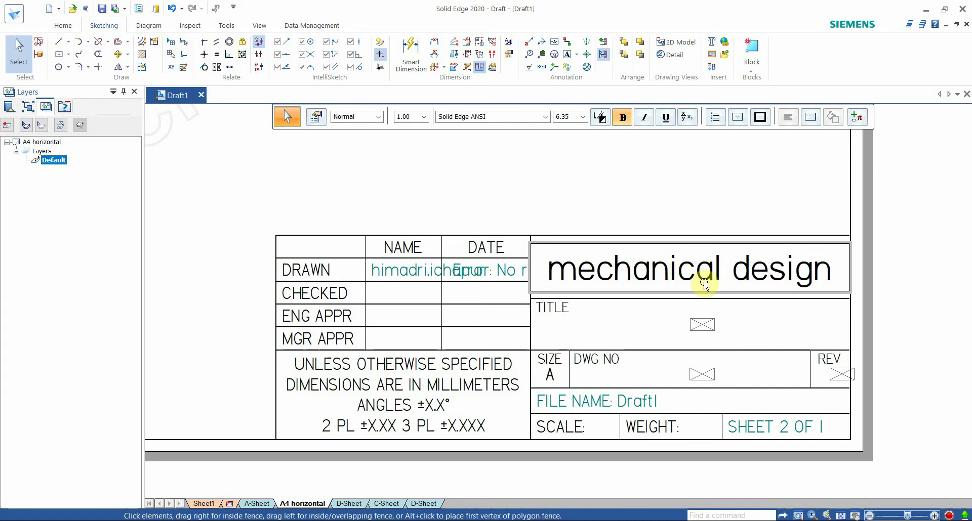
pyautogui.write(' hub')
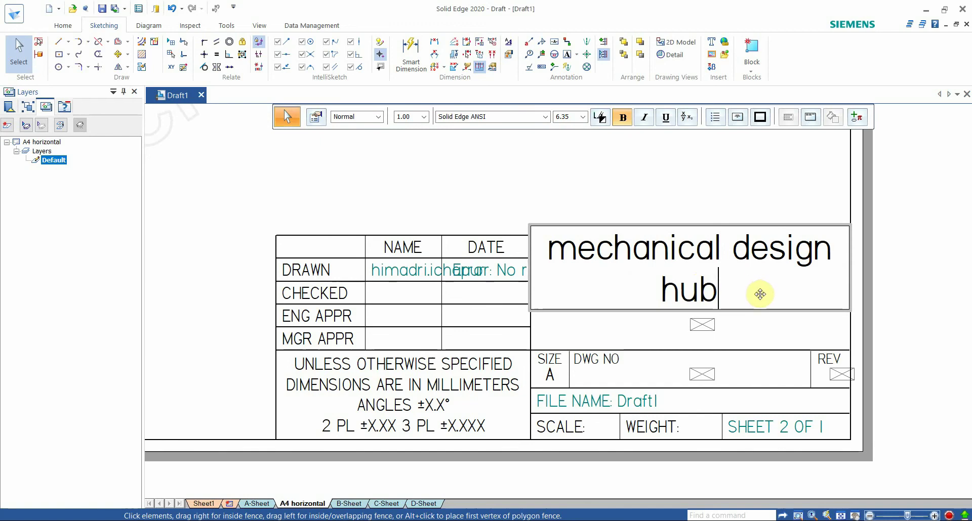
pyautogui.click(760, 294)
pyautogui.press('Escape')
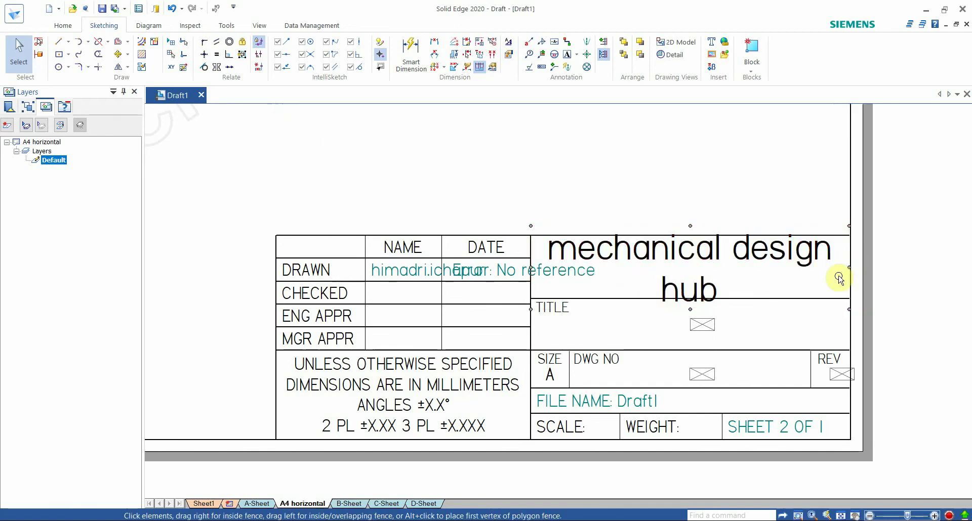
# - Set the font size of the whole "mechanical design hub" text to 5
pyautogui.doubleClick(728, 296)
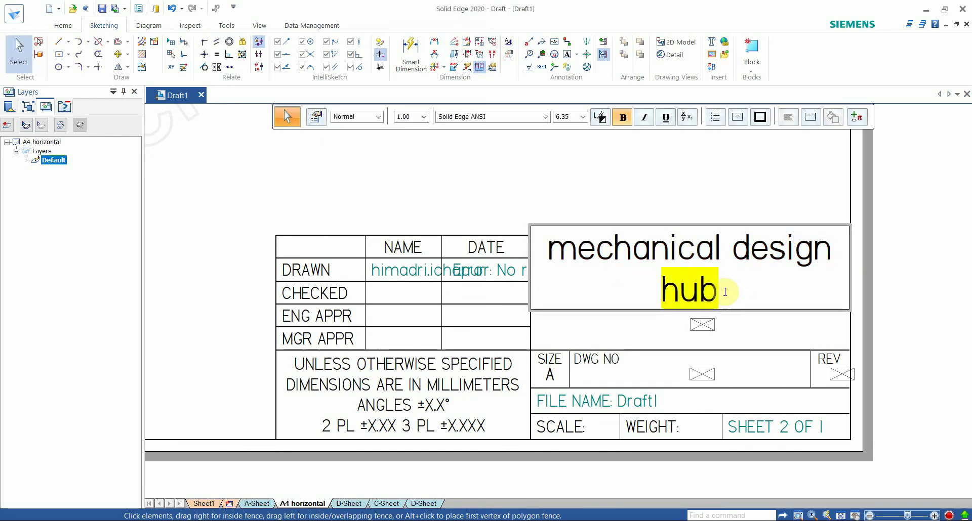
pyautogui.moveTo(728, 290); pyautogui.dragTo(547, 233)
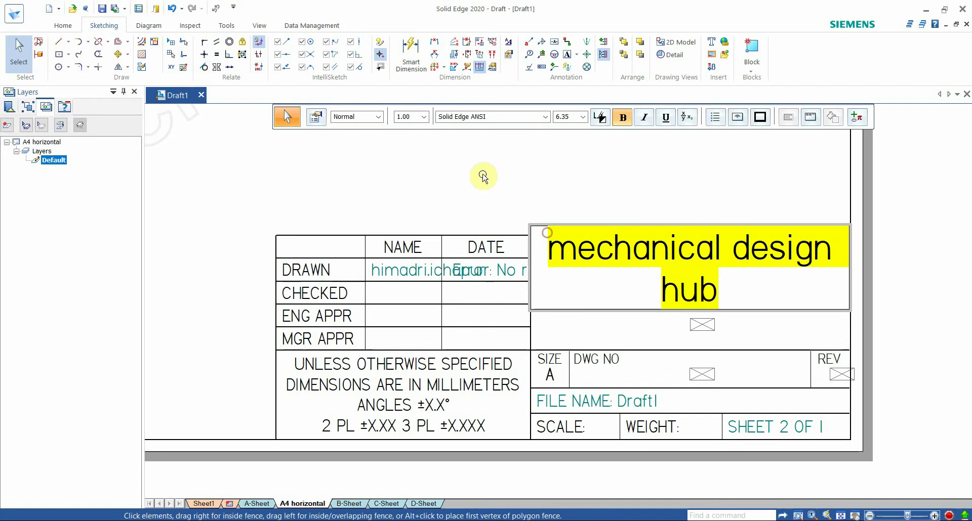
pyautogui.click(571, 118)
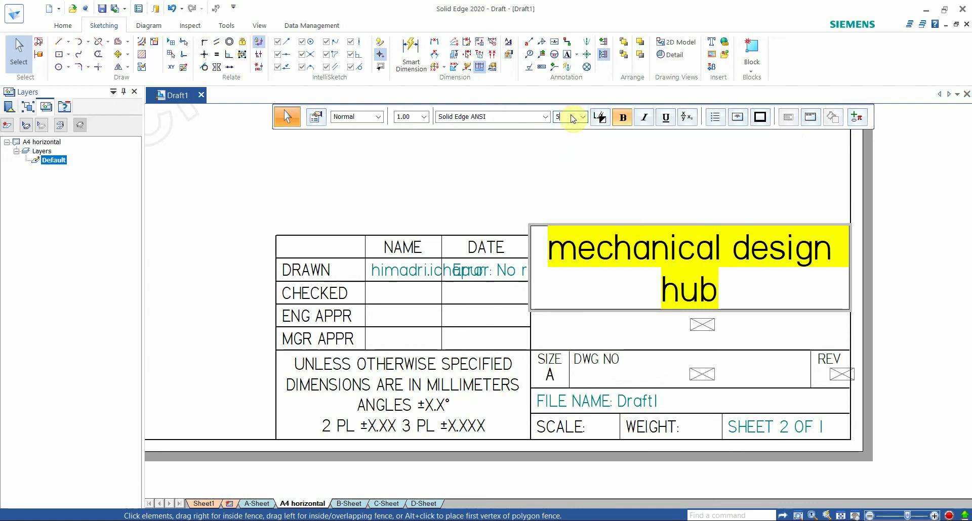
pyautogui.press('Return')
pyautogui.click(653, 193)
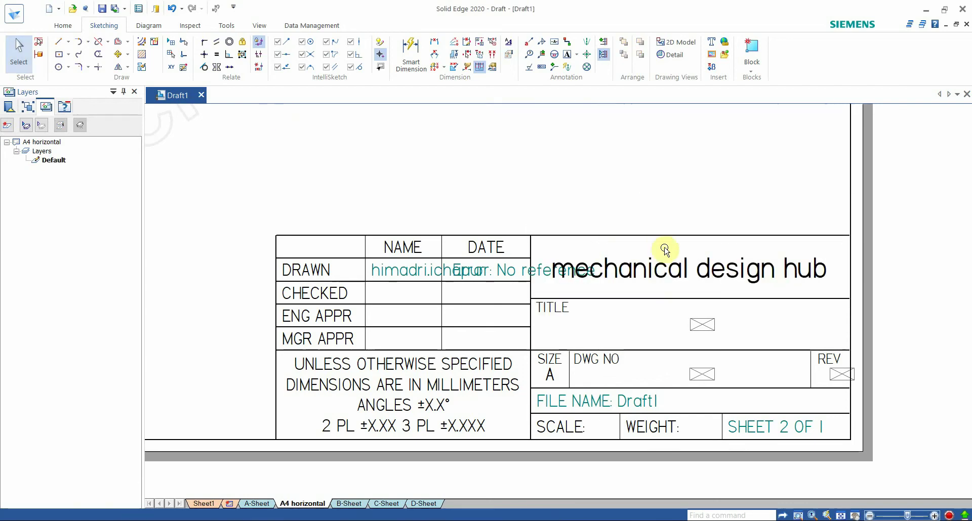
# - Delete the date and name property texts from the DRAWN row of the title block
pyautogui.click(507, 274)
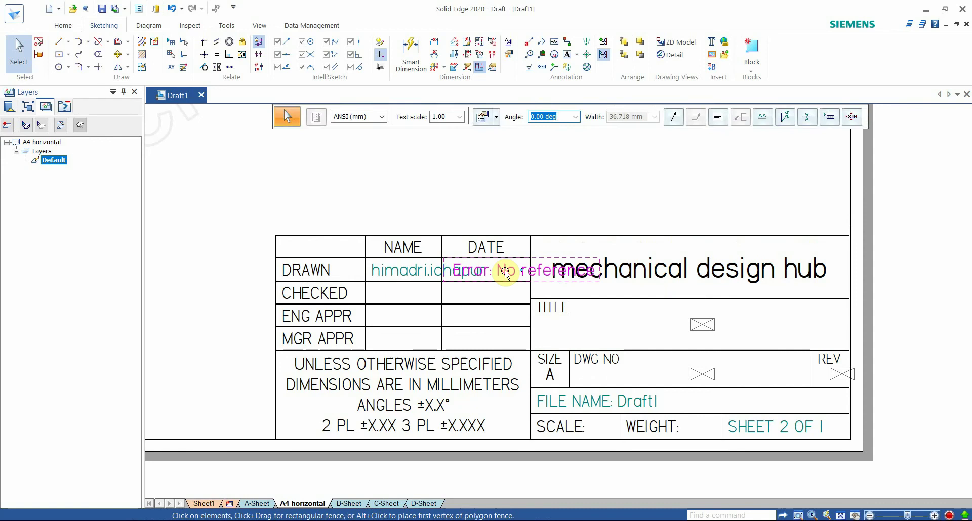
pyautogui.press('Delete')
pyautogui.click(468, 271)
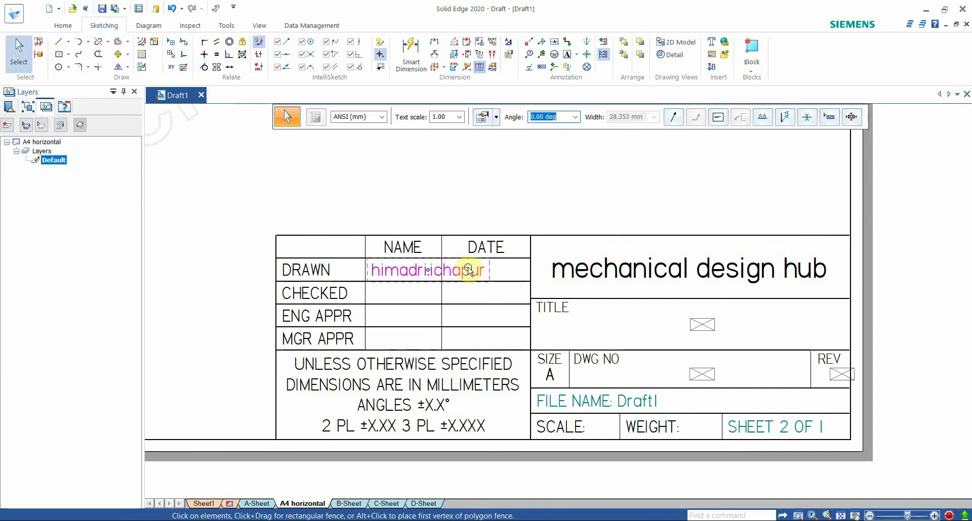
pyautogui.press('Delete')
pyautogui.scroll(-3, 608, 351)
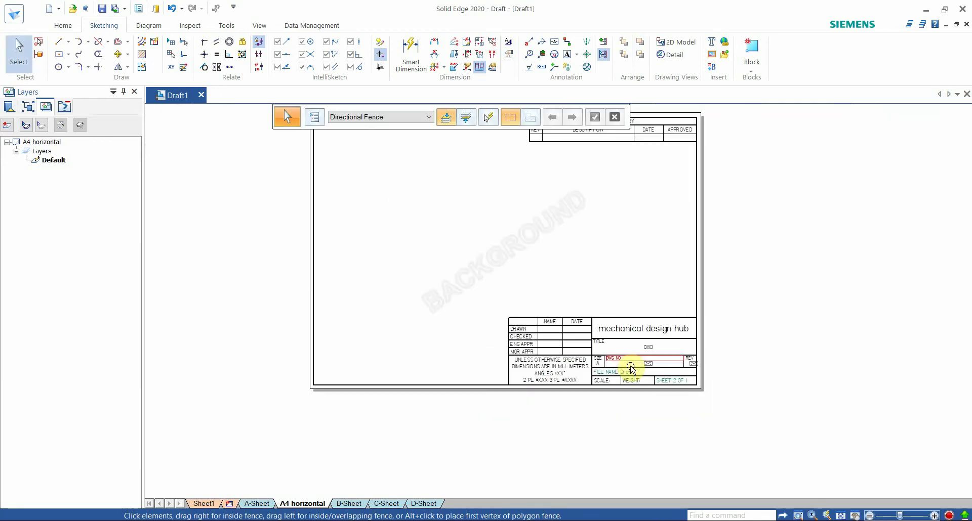
pyautogui.scroll(2, 629, 369)
pyautogui.scroll(2, 704, 400)
pyautogui.scroll(-5, 626, 363)
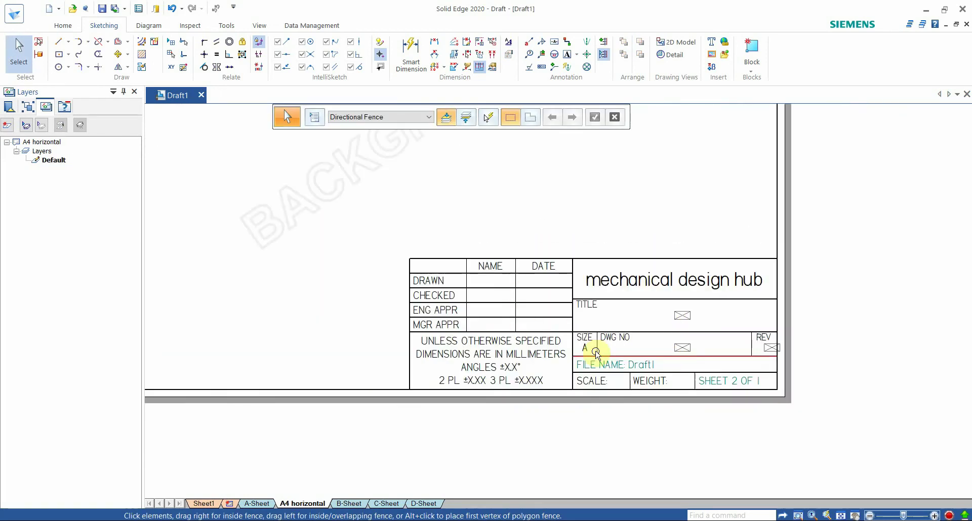
pyautogui.scroll(2, 633, 248)
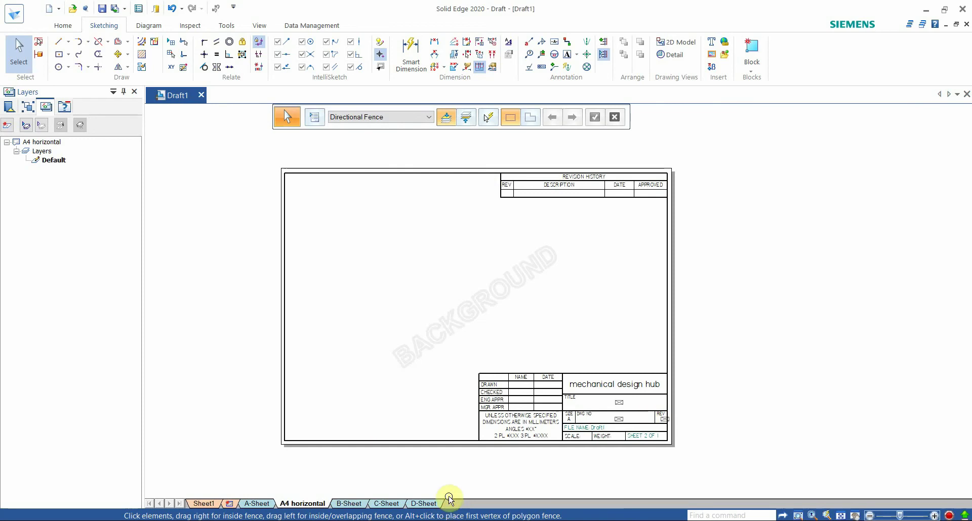
# - Insert a new background sheet beside the A4 horizontal sheet and rename it A4 VERTICAL
pyautogui.rightClick(319, 506)
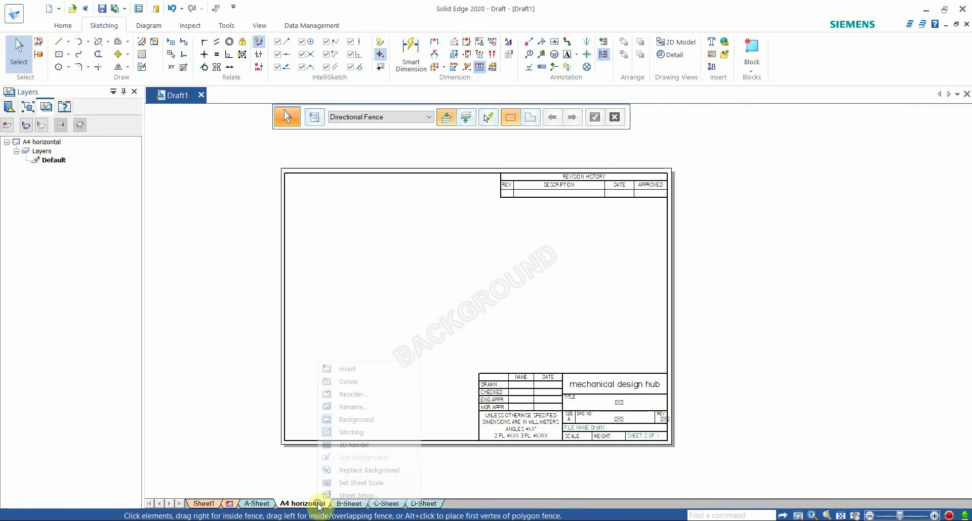
pyautogui.click(344, 371)
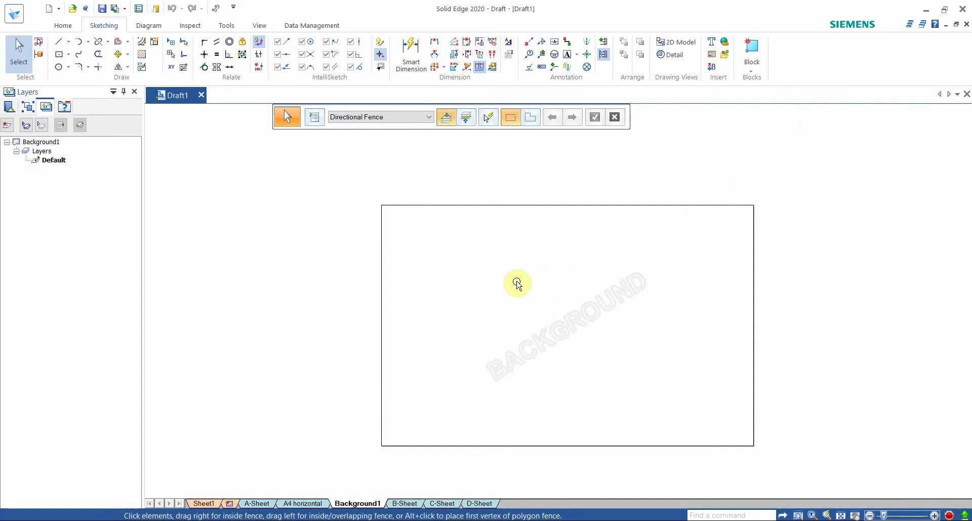
pyautogui.rightClick(360, 505)
pyautogui.click(396, 405)
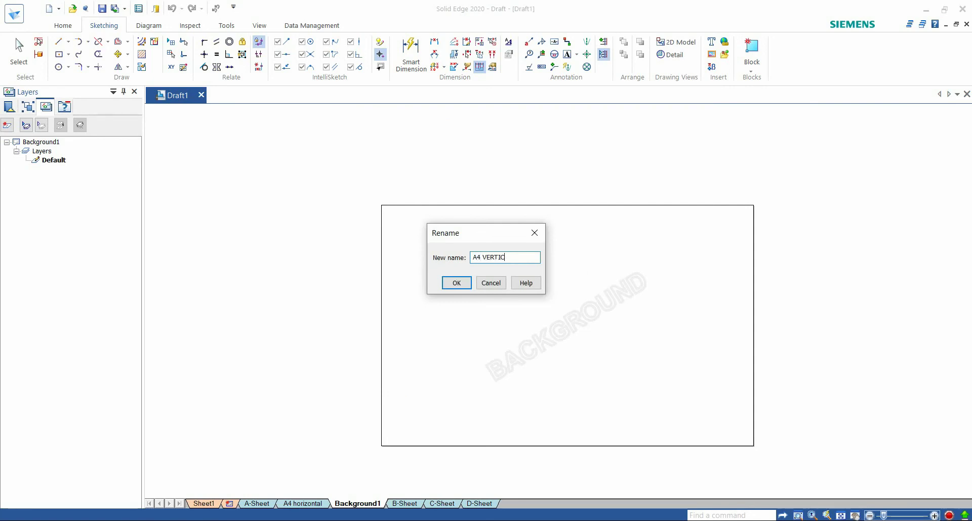
pyautogui.click(451, 284)
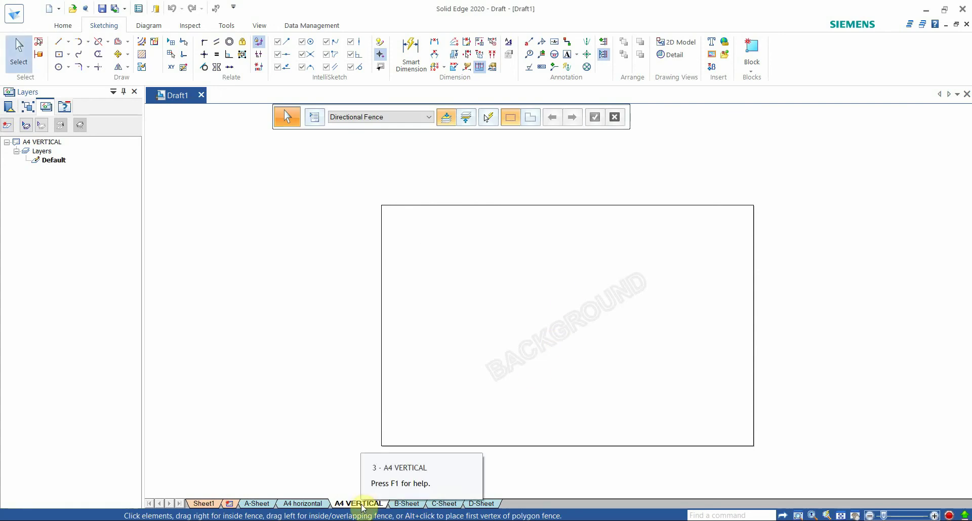
# - Set the A4 VERTICAL sheet's size to the standard A4 Tall (210mm x 297mm)
pyautogui.rightClick(363, 509)
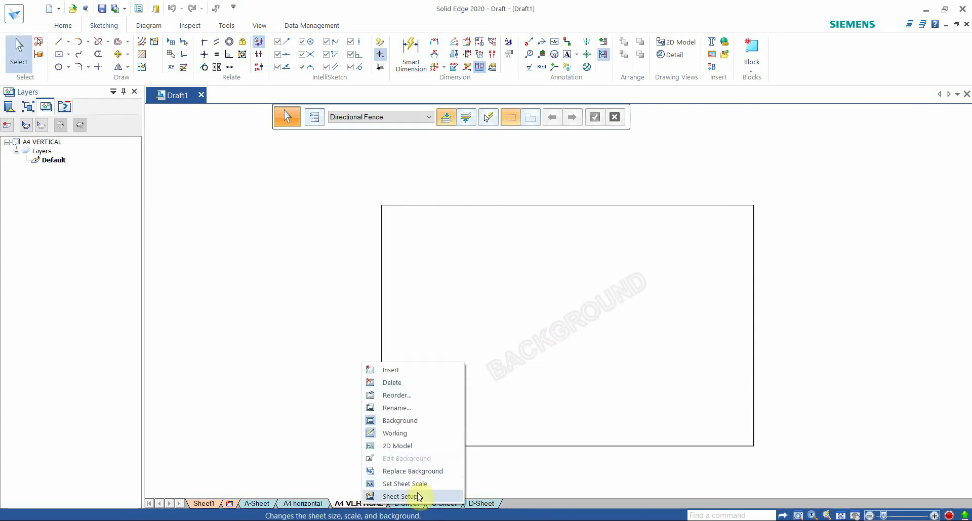
pyautogui.click(400, 496)
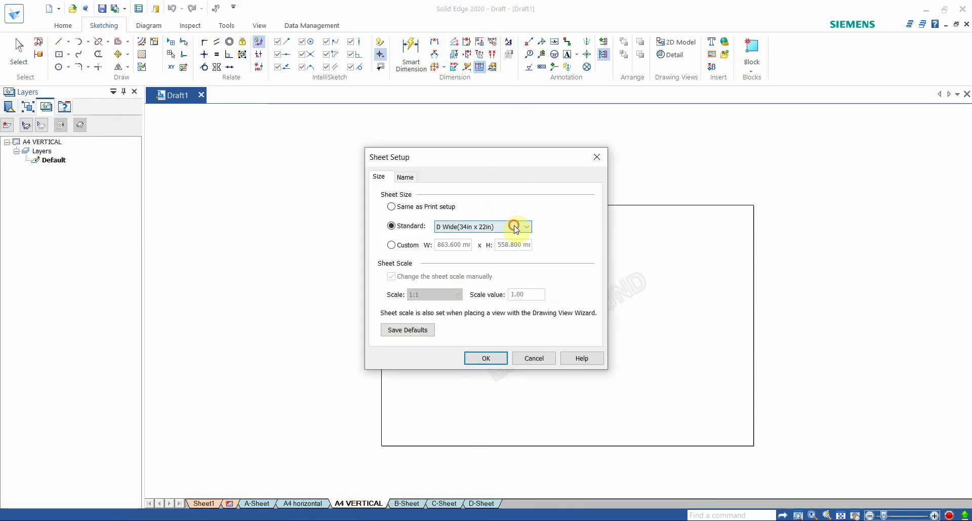
pyautogui.click(514, 228)
pyautogui.click(465, 318)
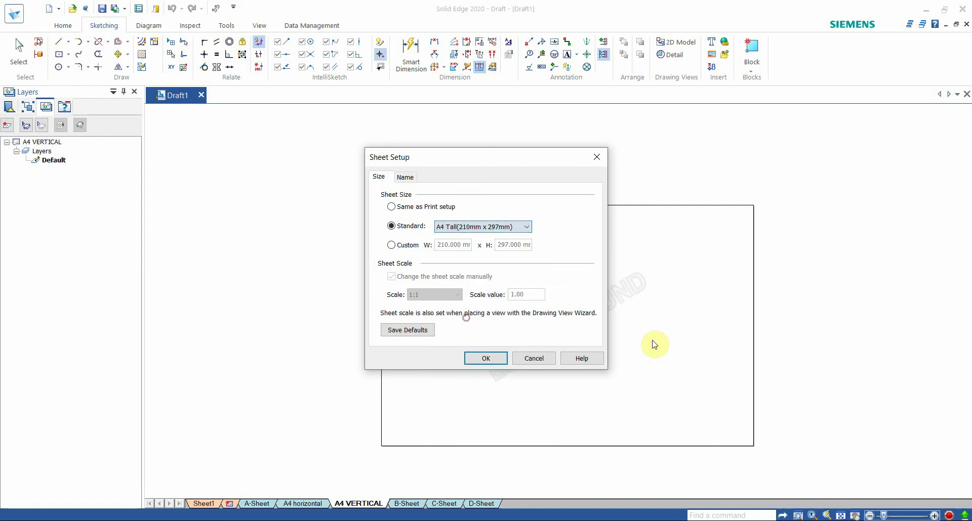
pyautogui.click(485, 358)
pyautogui.scroll(-2, 460, 217)
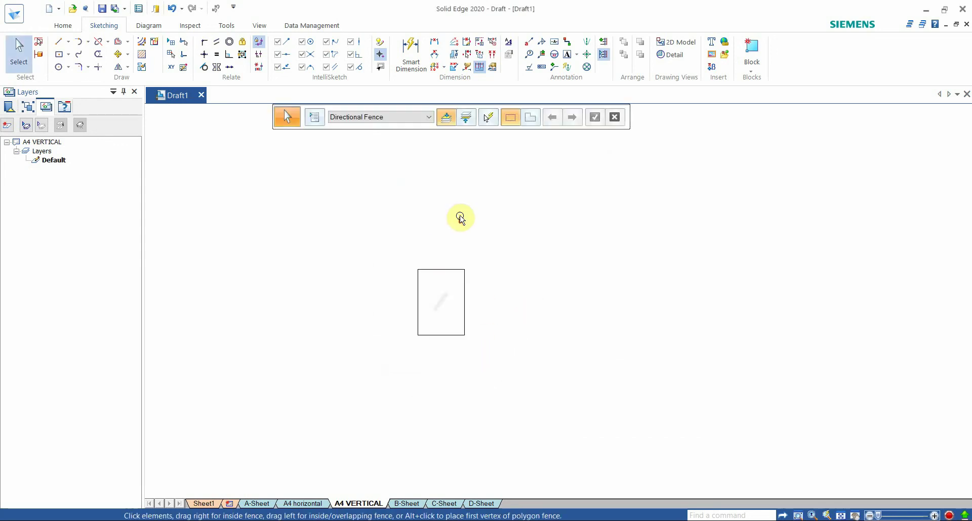
# - Copy all the border, revision table and title block elements of the A4 horizontal sheet onto the A4 VERTICAL sheet
pyautogui.scroll(2, 451, 243)
pyautogui.moveTo(451, 243); pyautogui.dragTo(560, 354, button='middle')
pyautogui.scroll(2, 555, 291)
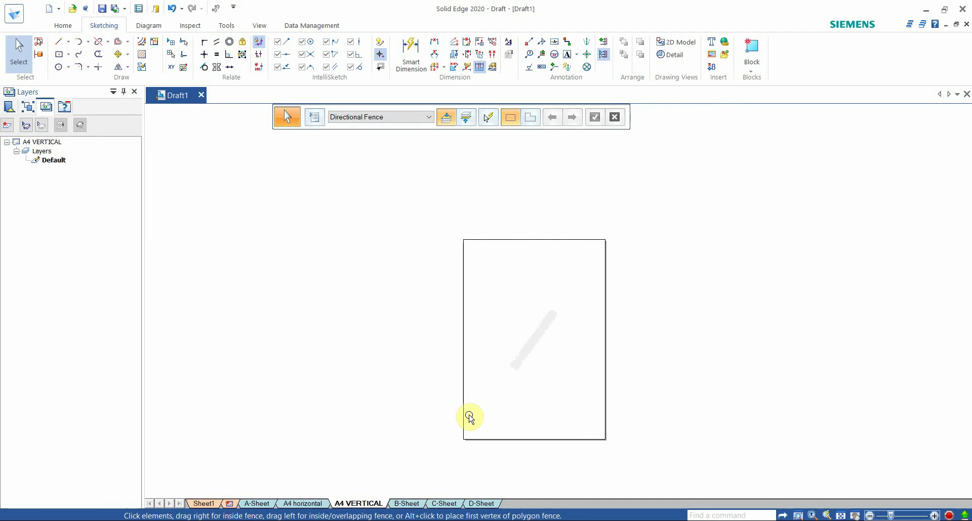
pyautogui.click(303, 505)
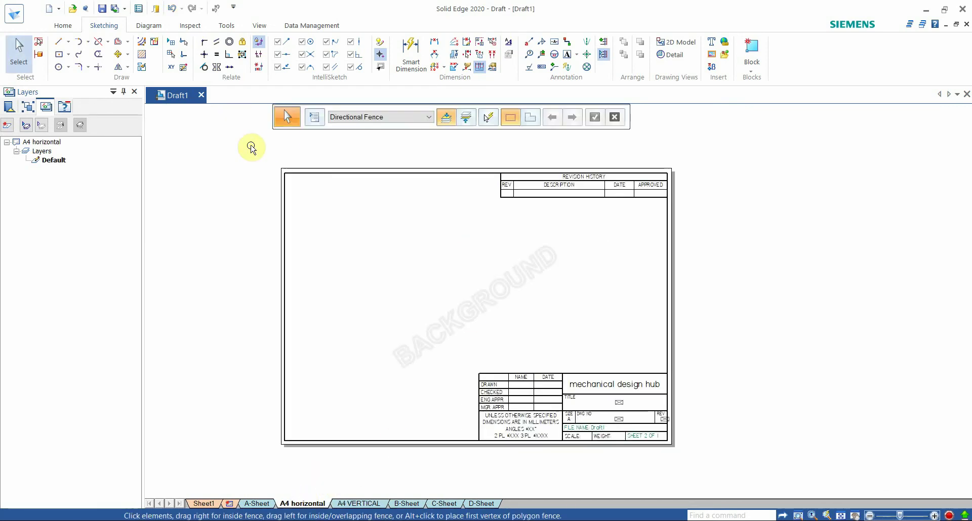
pyautogui.moveTo(251, 147); pyautogui.dragTo(745, 482)
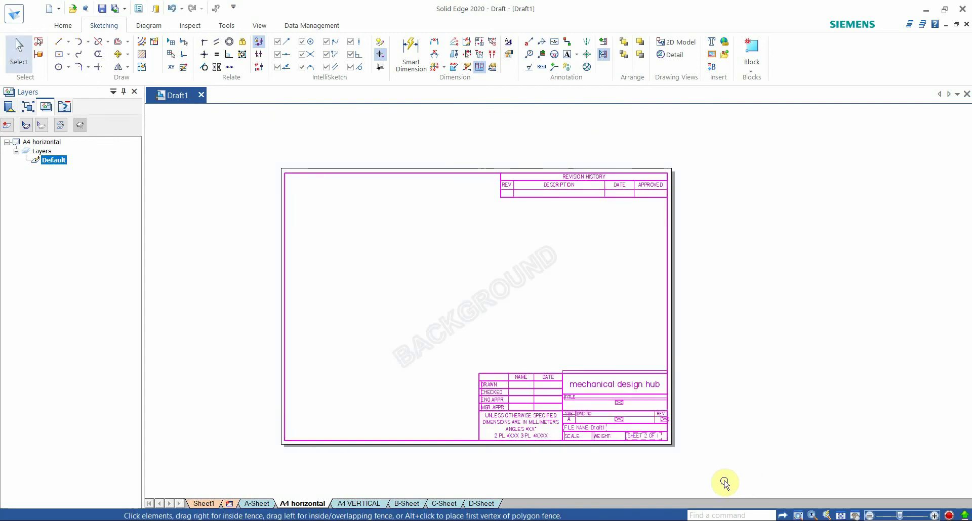
pyautogui.click(364, 503)
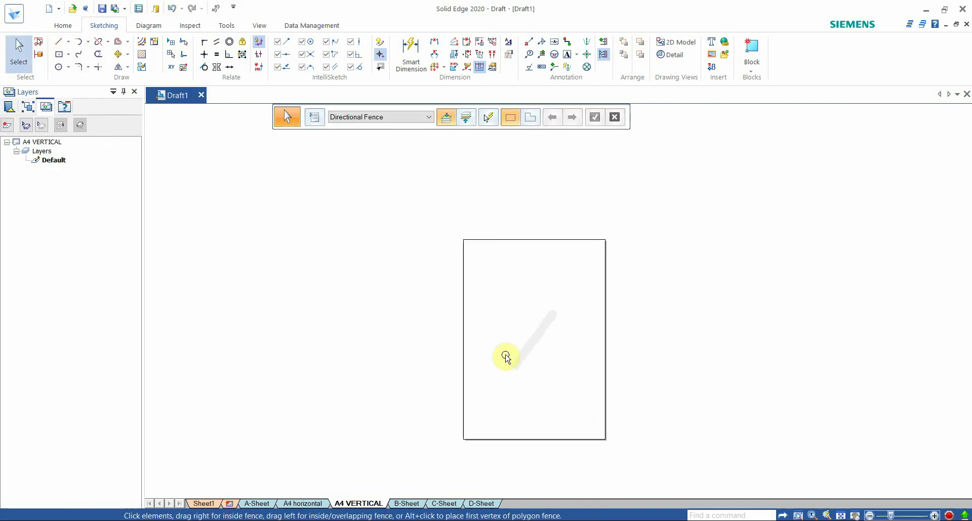
pyautogui.hotkey('ctrl', 'v')
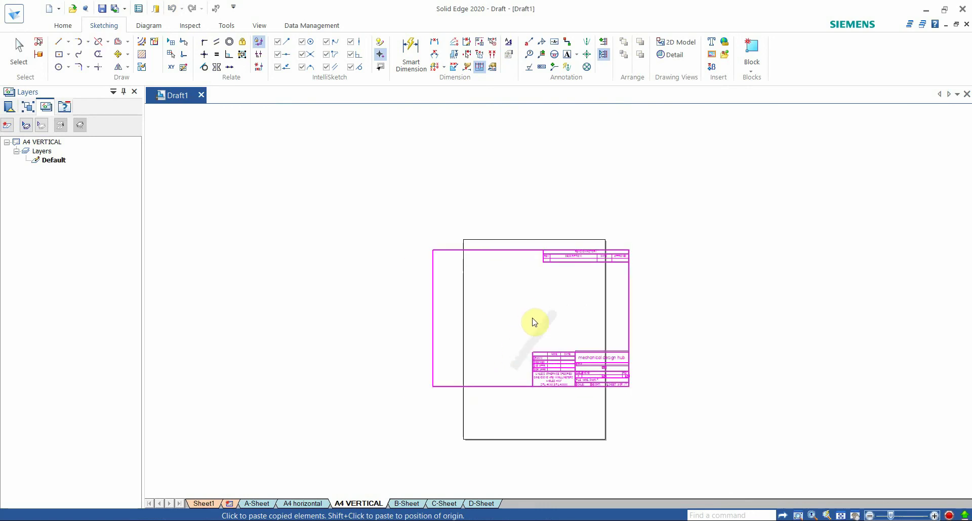
pyautogui.click(495, 341)
# - Delete the right and left vertical border lines of the pasted frame
pyautogui.scroll(2, 476, 355)
pyautogui.scroll(1, 571, 368)
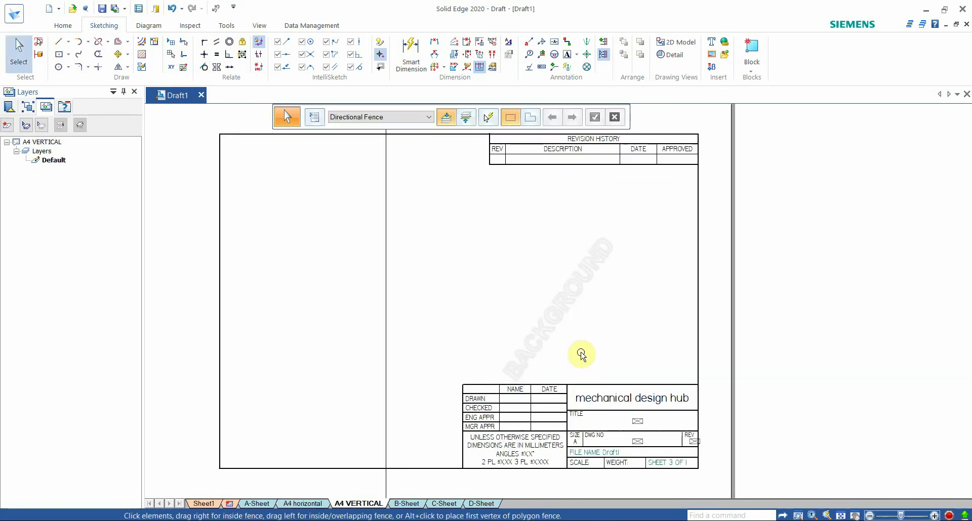
pyautogui.scroll(-1, 581, 352)
pyautogui.scroll(1, 629, 411)
pyautogui.click(385, 148)
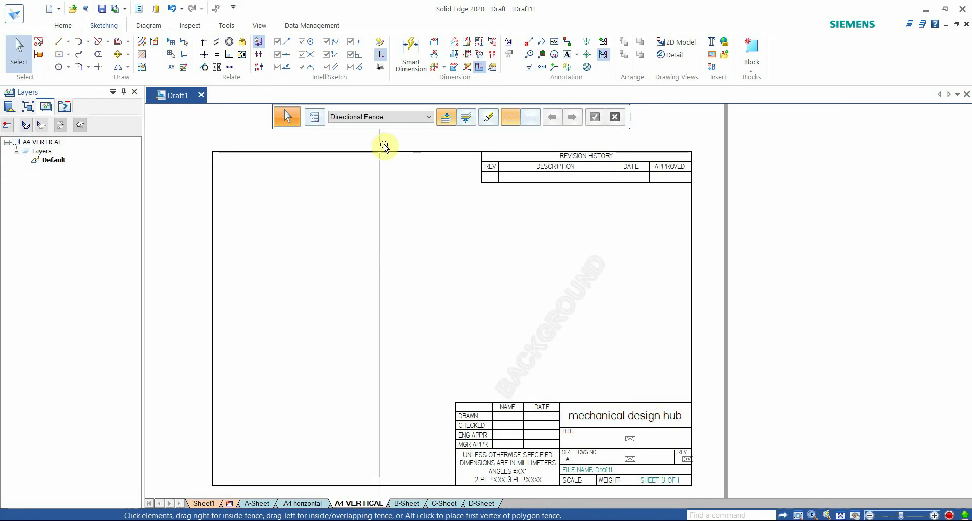
pyautogui.click(416, 152)
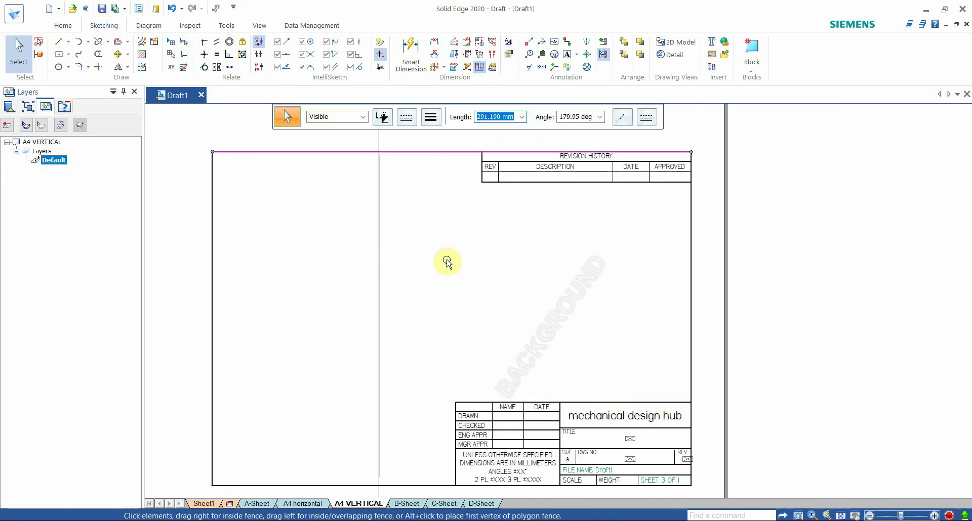
pyautogui.click(674, 246)
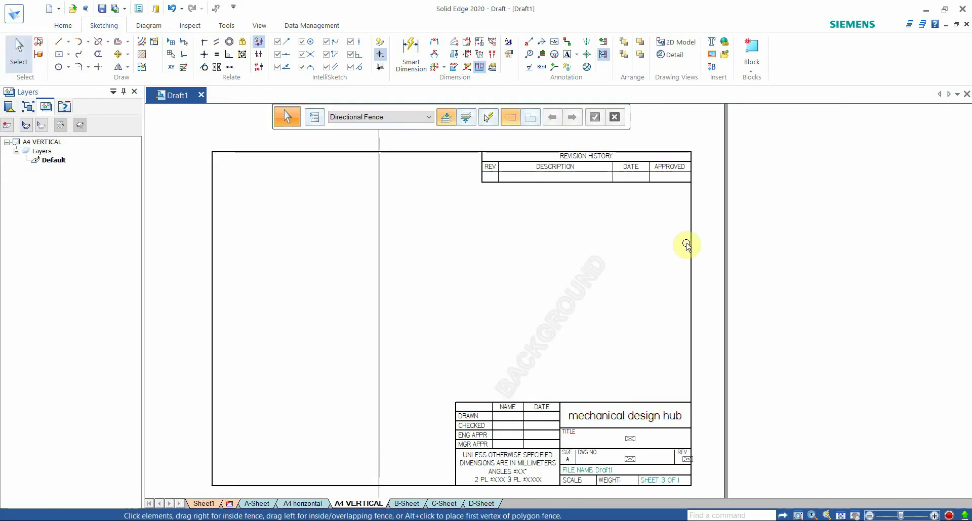
pyautogui.click(691, 246)
pyautogui.click(245, 348)
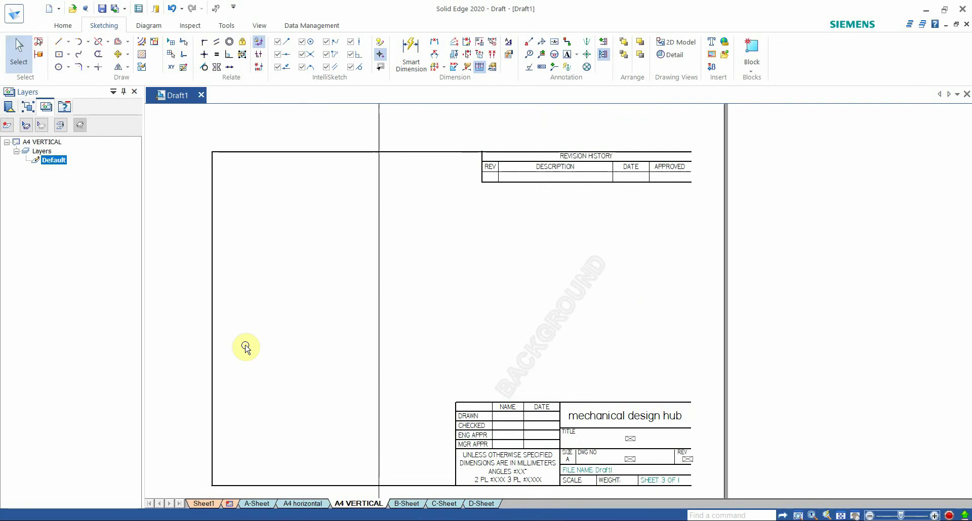
pyautogui.click(212, 326)
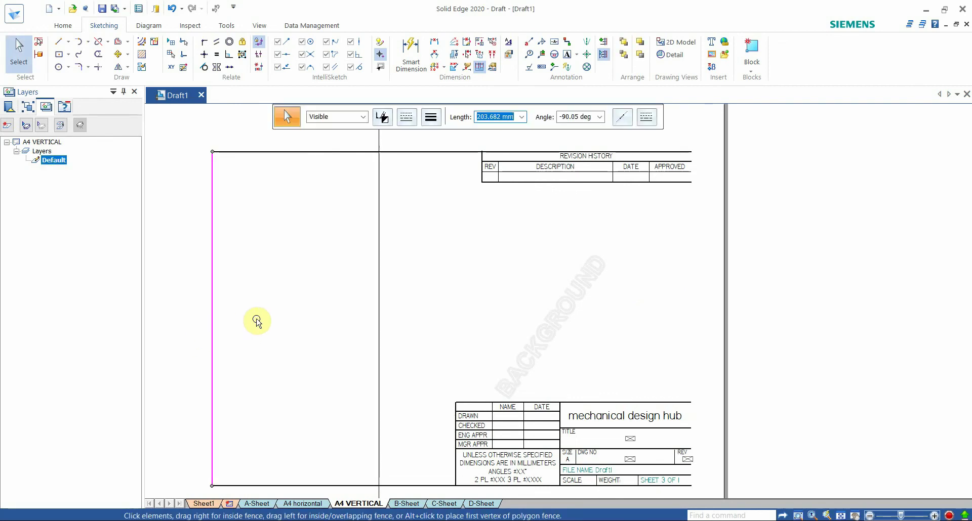
pyautogui.click(257, 321)
# - Move the revision history table into the upper-right corner of the A4 VERTICAL page, just inside its edges
pyautogui.scroll(-3, 362, 284)
pyautogui.scroll(3, 460, 265)
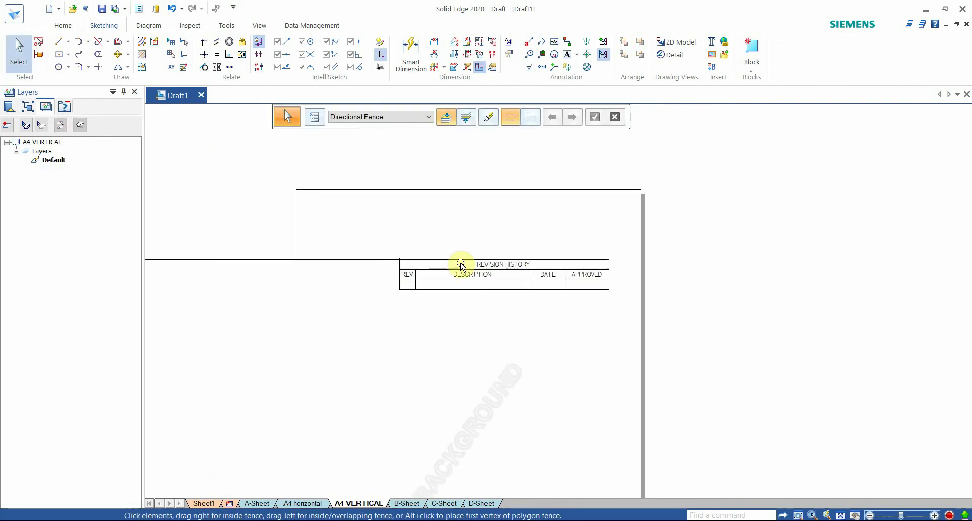
pyautogui.moveTo(223, 217); pyautogui.dragTo(637, 353)
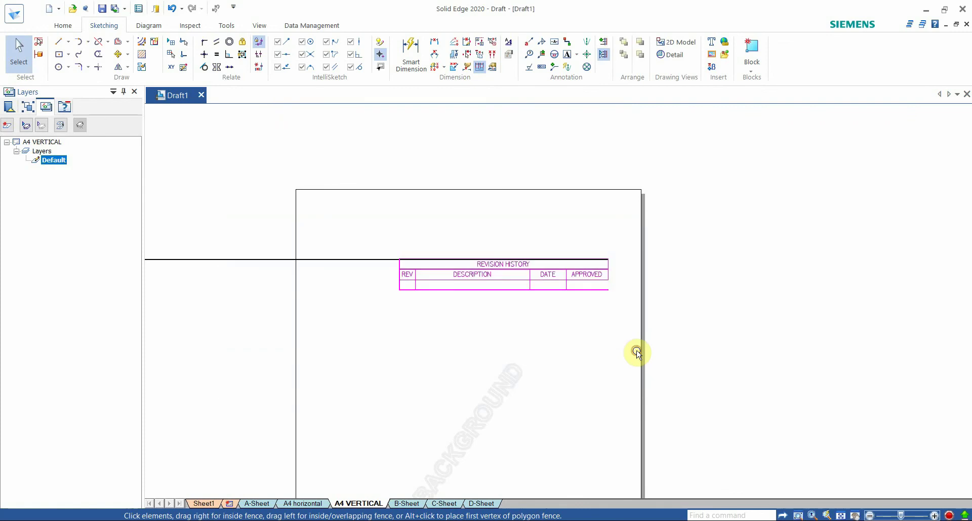
pyautogui.click(118, 54)
pyautogui.click(608, 261)
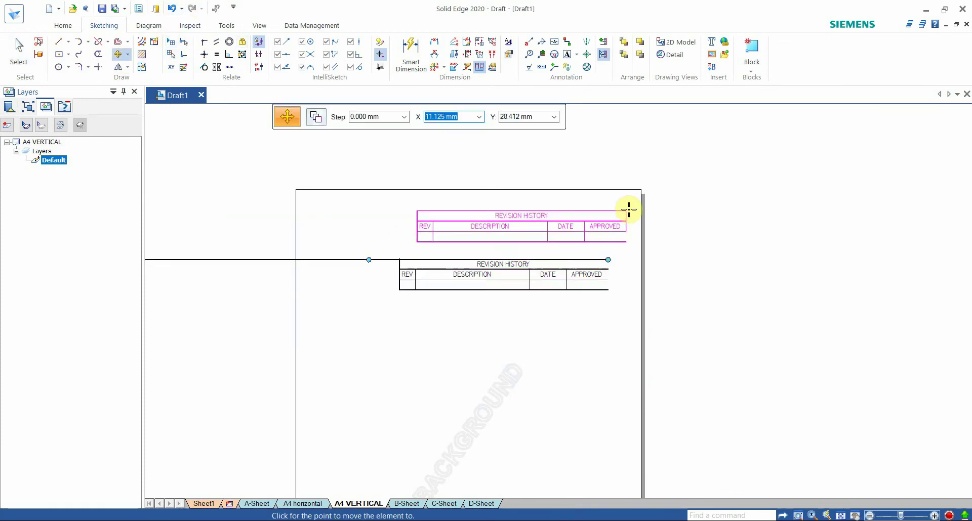
pyautogui.click(636, 197)
pyautogui.press('Escape')
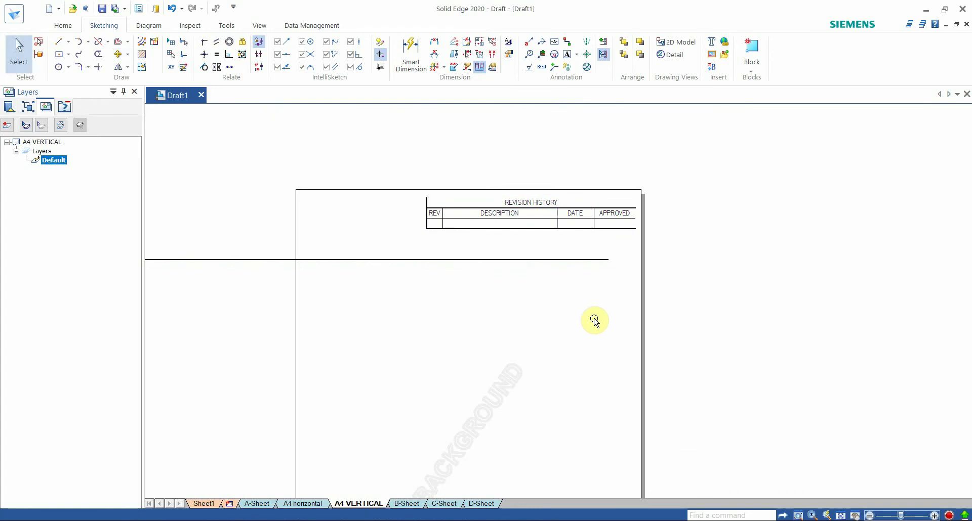
# - Move the title block into the lower-right corner of the A4 VERTICAL page, just inside its edges
pyautogui.scroll(-3, 590, 211)
pyautogui.scroll(3, 599, 278)
pyautogui.moveTo(374, 232); pyautogui.dragTo(599, 341)
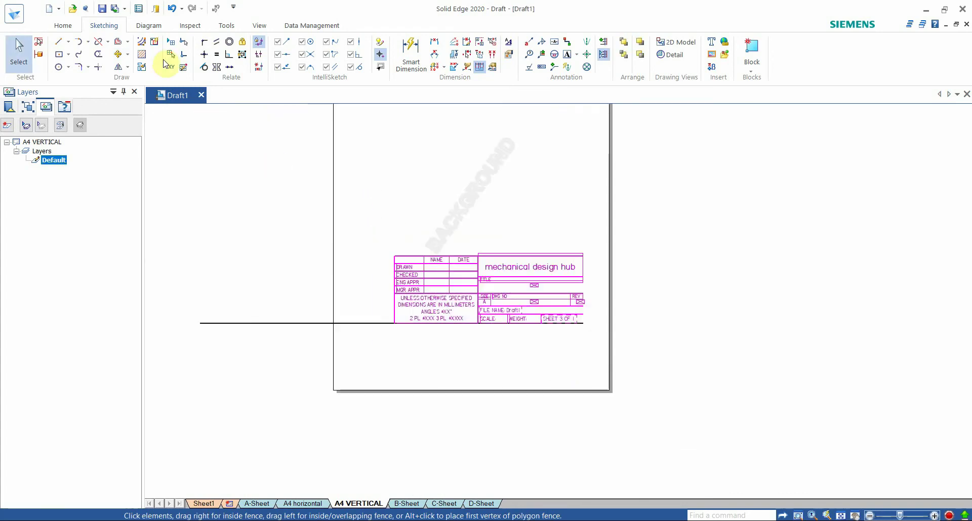
pyautogui.click(118, 54)
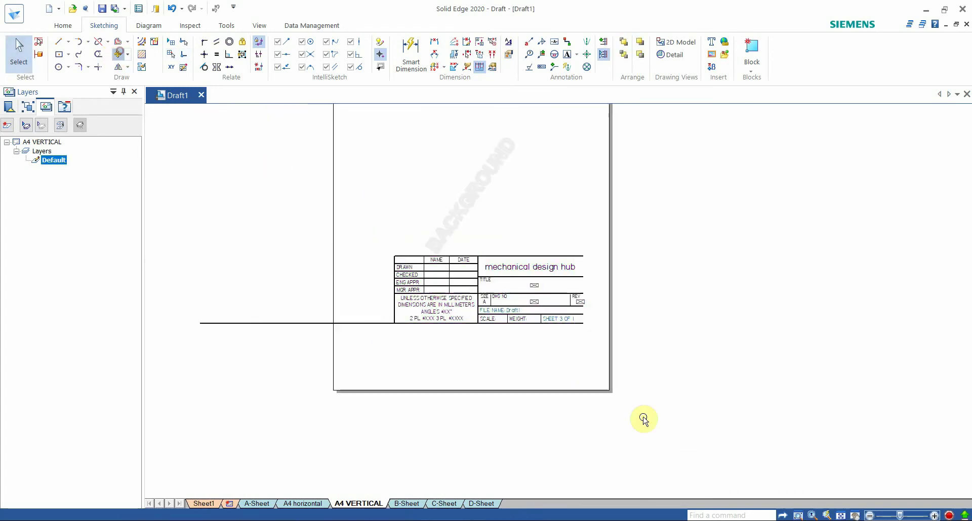
pyautogui.click(583, 322)
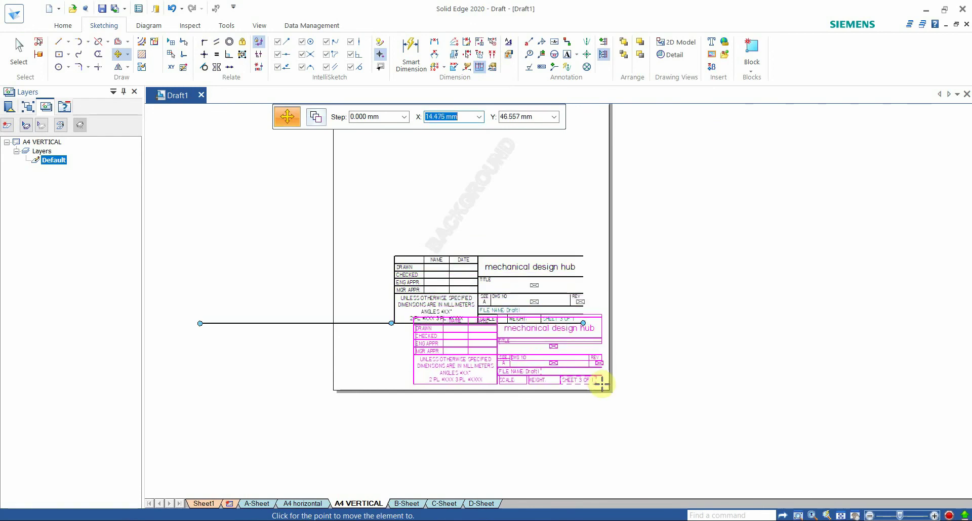
pyautogui.click(602, 384)
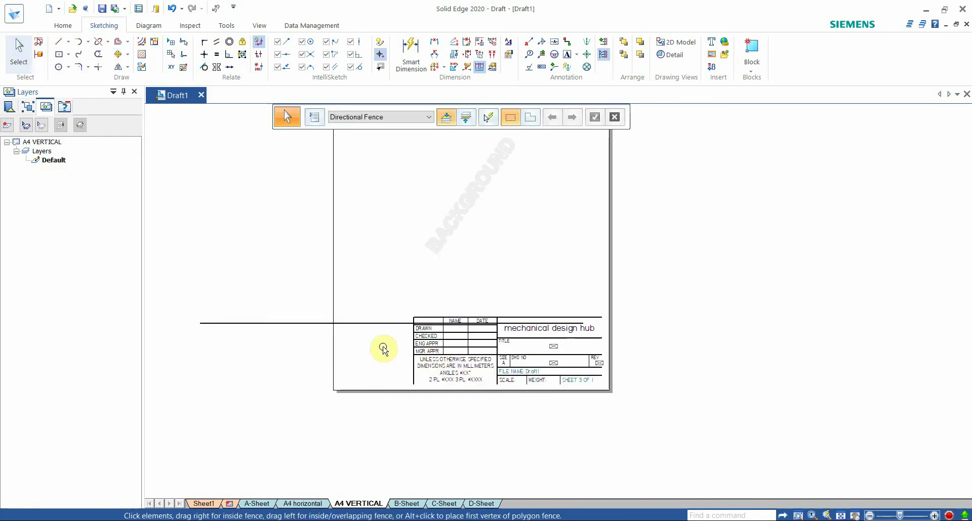
# - Delete the two leftover horizontal border lines that run past the page's left edge
pyautogui.click(372, 322)
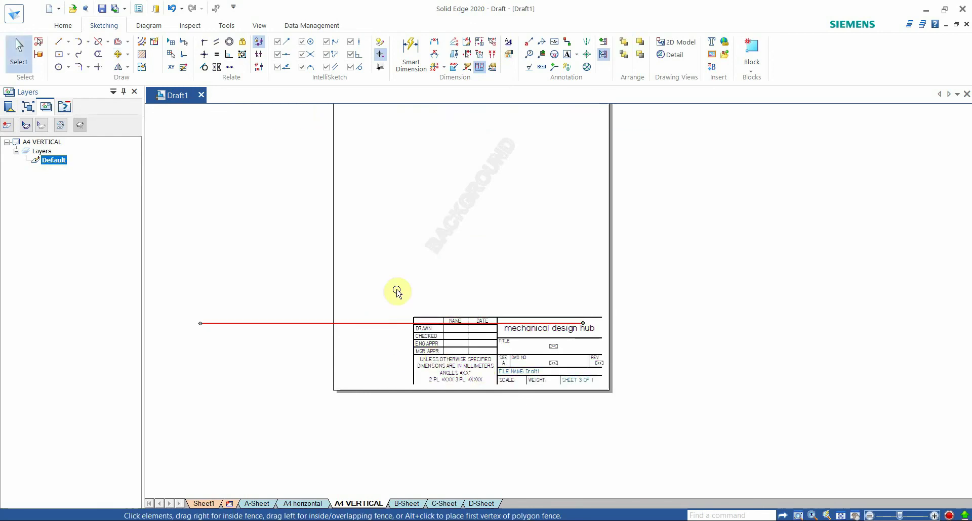
pyautogui.press('Delete')
pyautogui.hotkey('ctrl', 'shift', 'f')
pyautogui.click(457, 226)
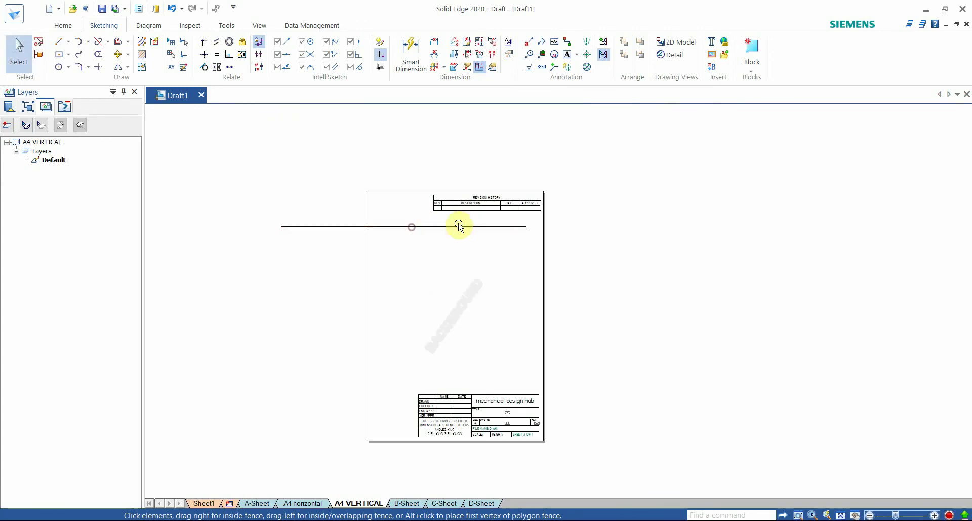
pyautogui.press('Delete')
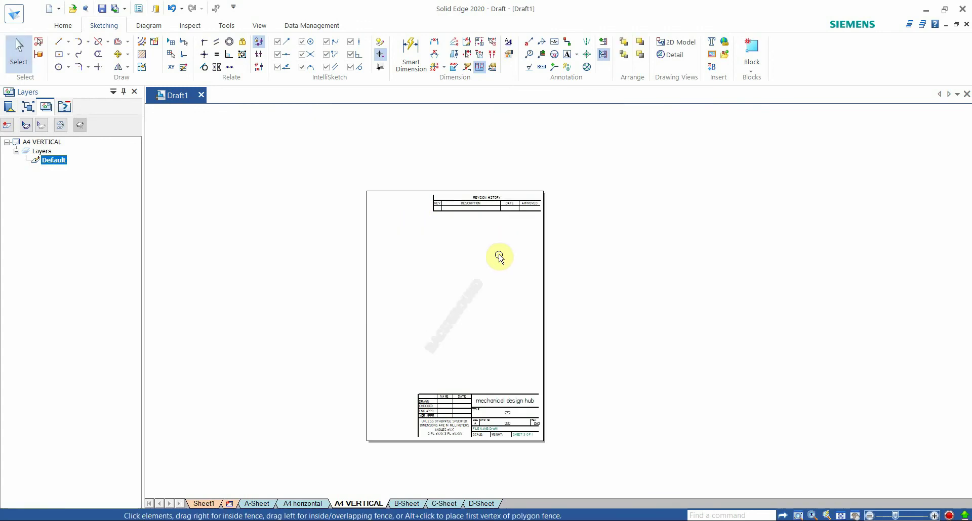
# - Draw a vertical border line about 294 mm long down the page's right side, starting above the revision table's right end
pyautogui.click(59, 42)
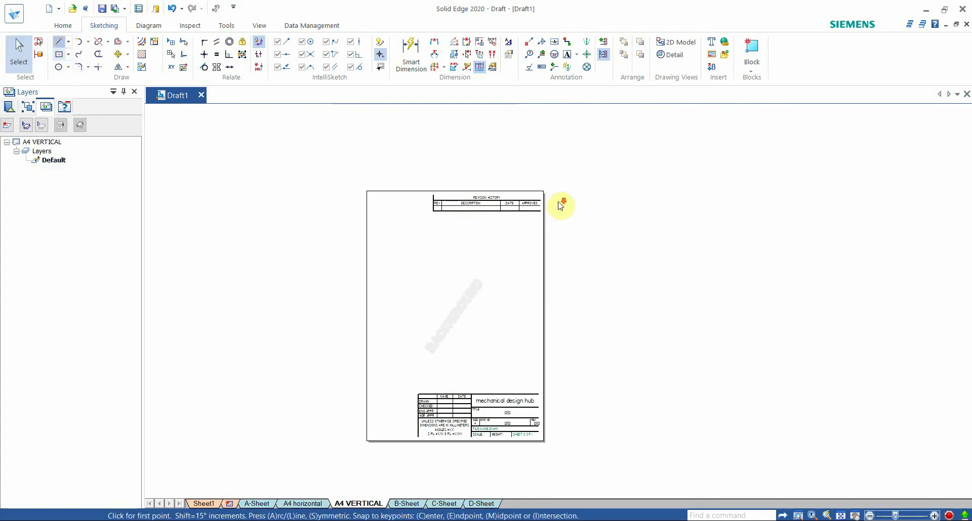
pyautogui.scroll(4, 547, 197)
pyautogui.scroll(3, 535, 194)
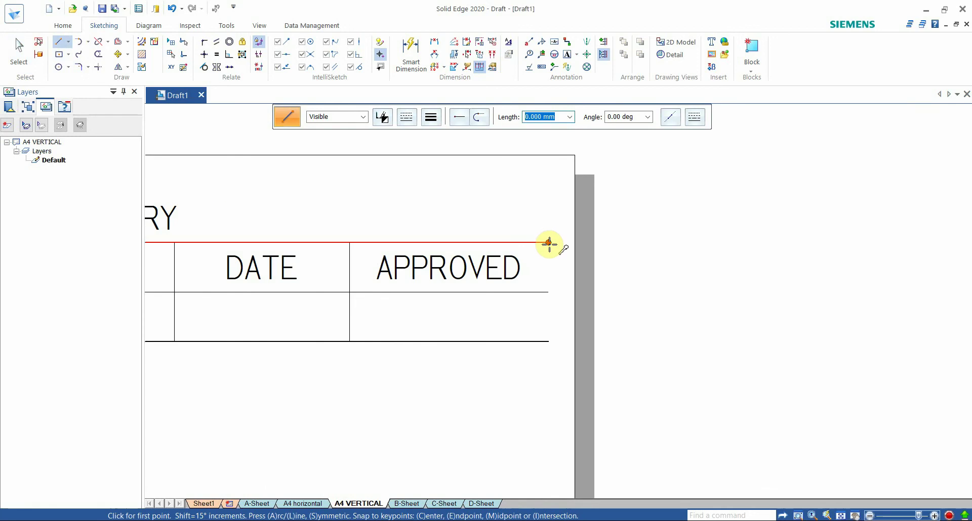
pyautogui.click(548, 167)
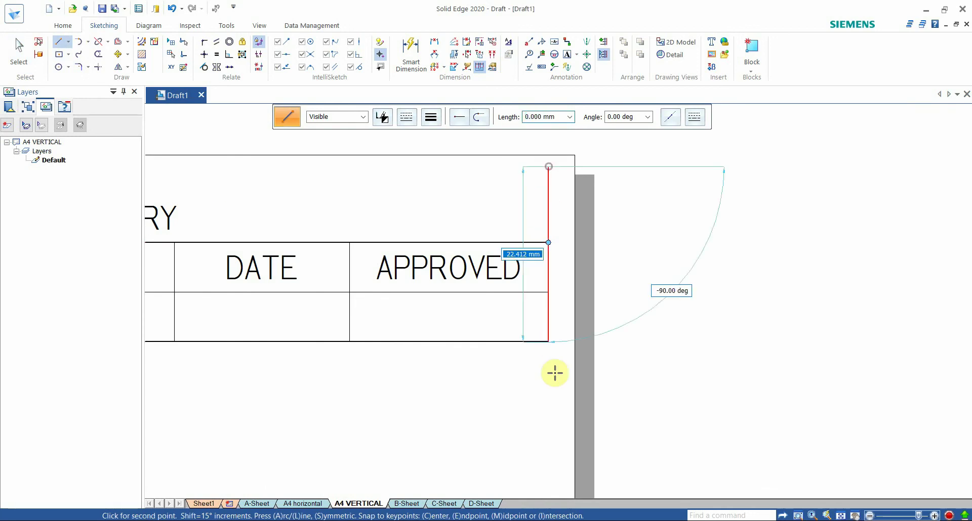
pyautogui.scroll(-5, 551, 330)
pyautogui.scroll(-3, 550, 329)
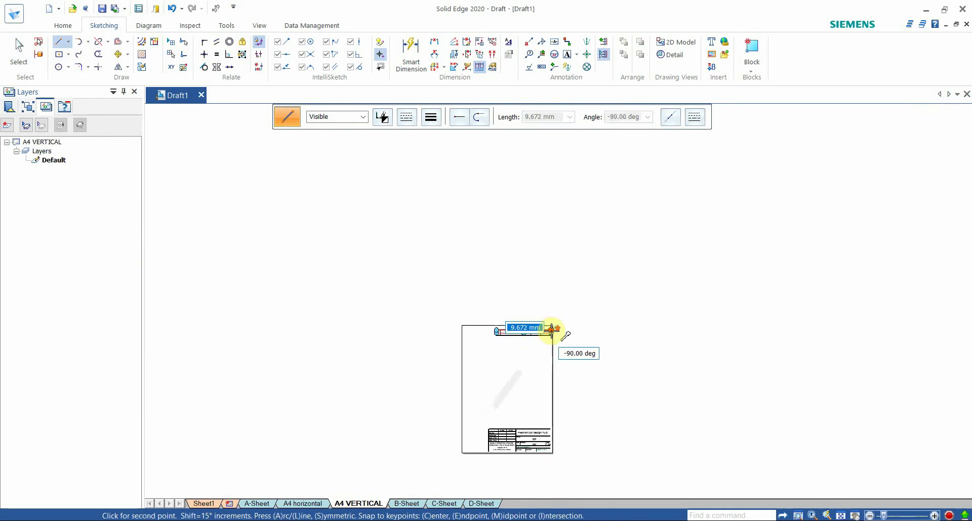
pyautogui.scroll(2, 555, 419)
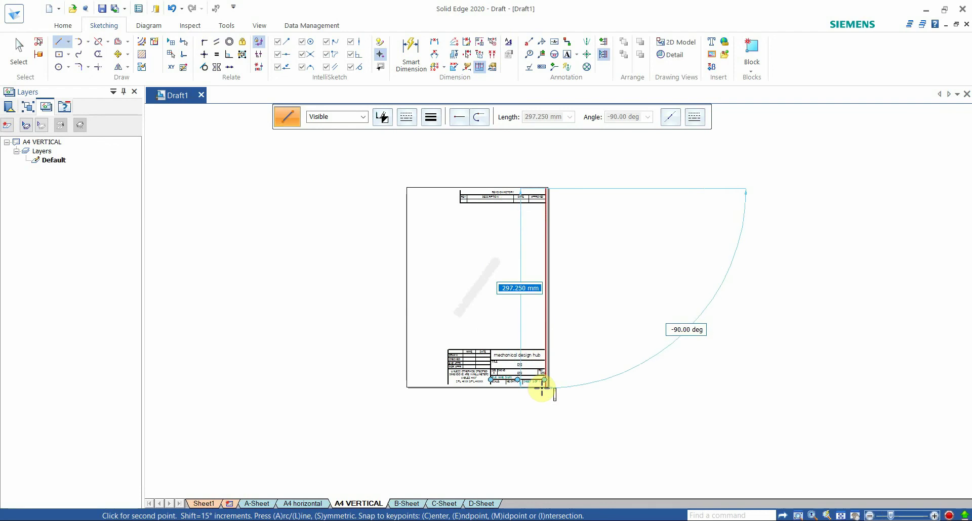
pyautogui.scroll(3, 540, 384)
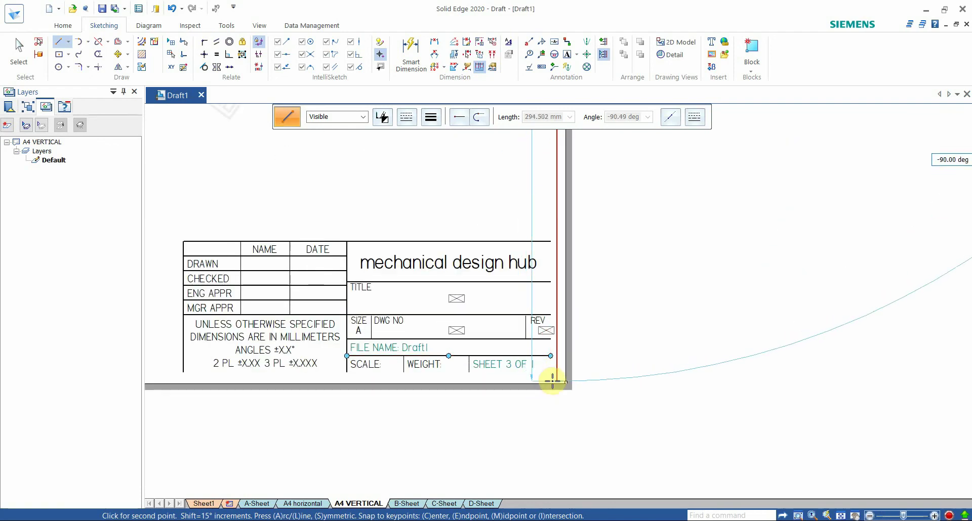
pyautogui.click(554, 381)
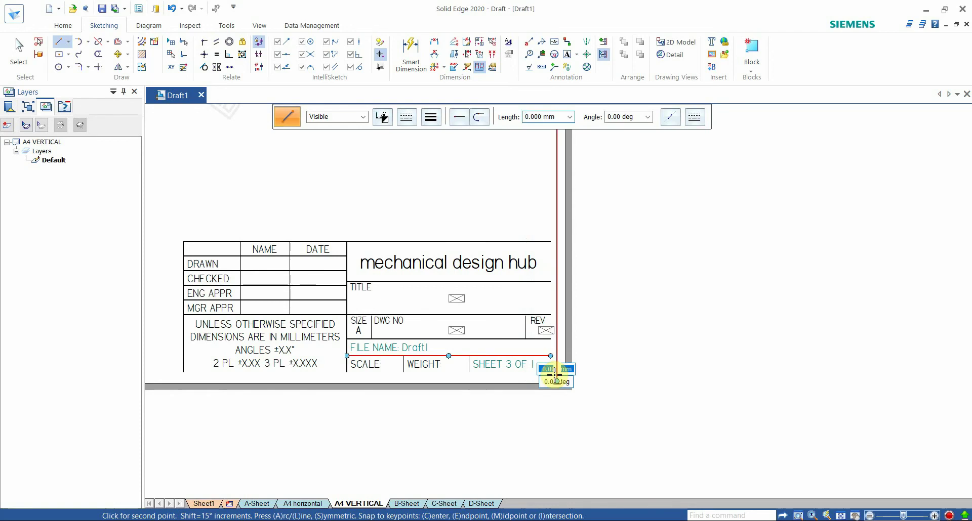
pyautogui.press('Escape')
pyautogui.scroll(3, 550, 262)
pyautogui.click(541, 204)
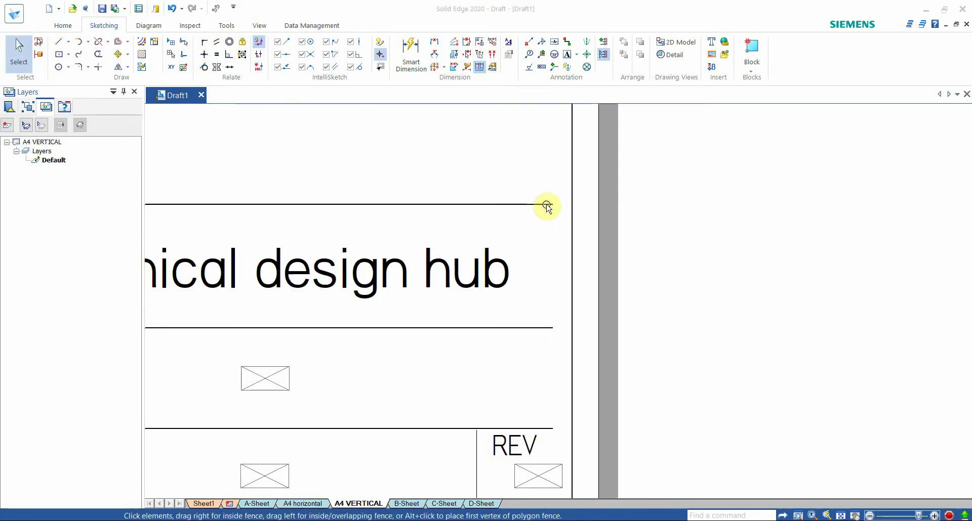
pyautogui.doubleClick(555, 209)
pyautogui.click(626, 310)
# - Move the whole title block so its lower-right corner sits on the lower end of the right border line
pyautogui.scroll(-6, 654, 305)
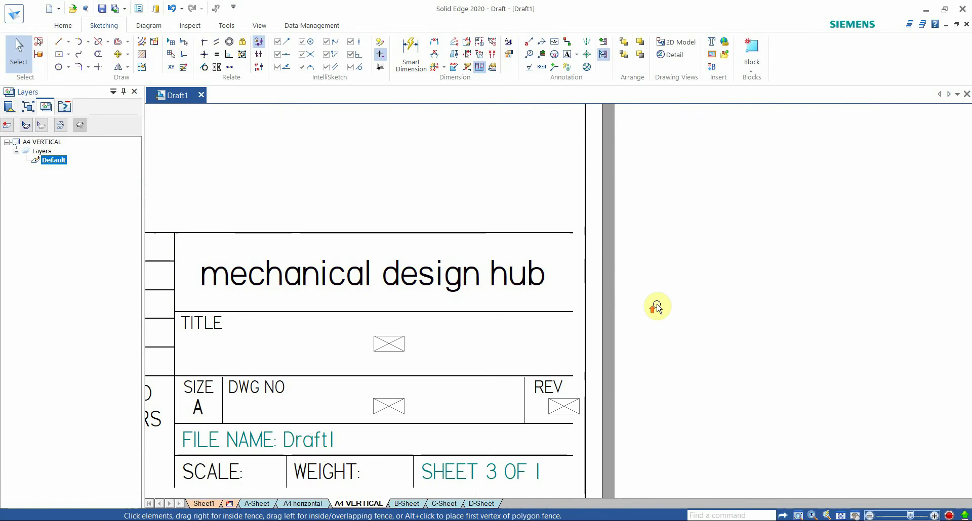
pyautogui.moveTo(524, 356); pyautogui.dragTo(684, 375)
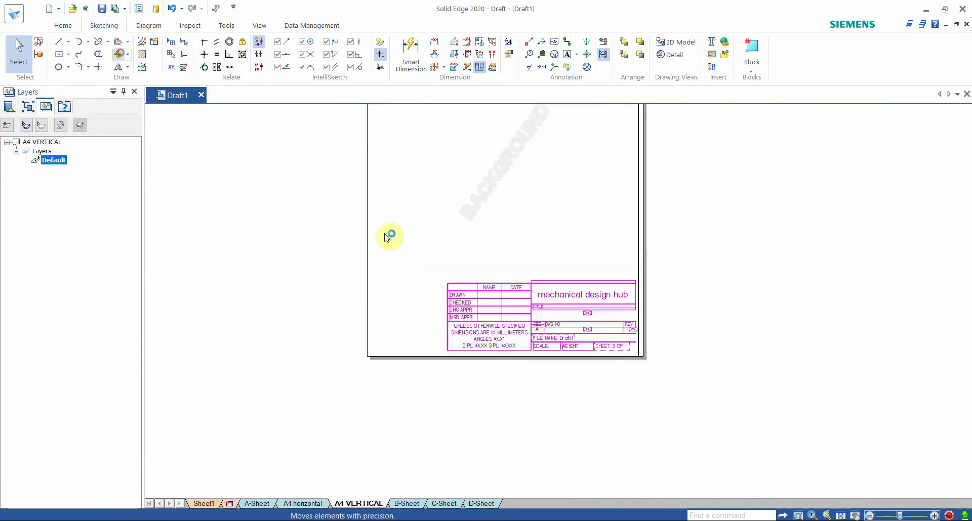
pyautogui.scroll(5, 642, 337)
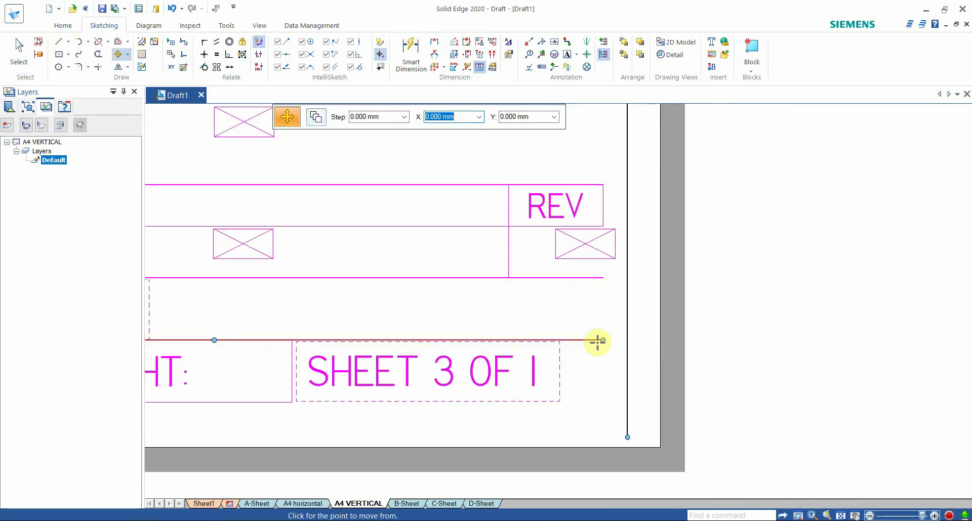
pyautogui.click(602, 401)
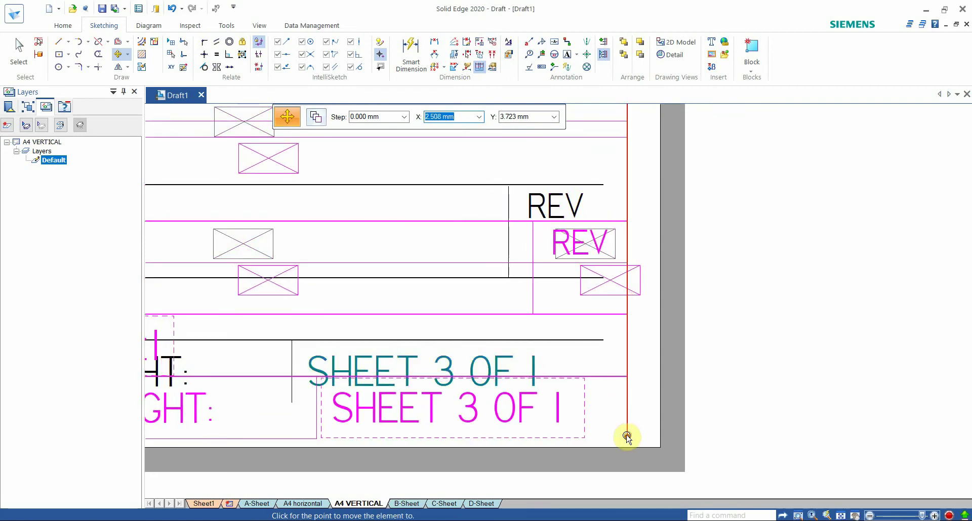
pyautogui.click(626, 436)
pyautogui.press('Escape')
pyautogui.scroll(-5, 700, 295)
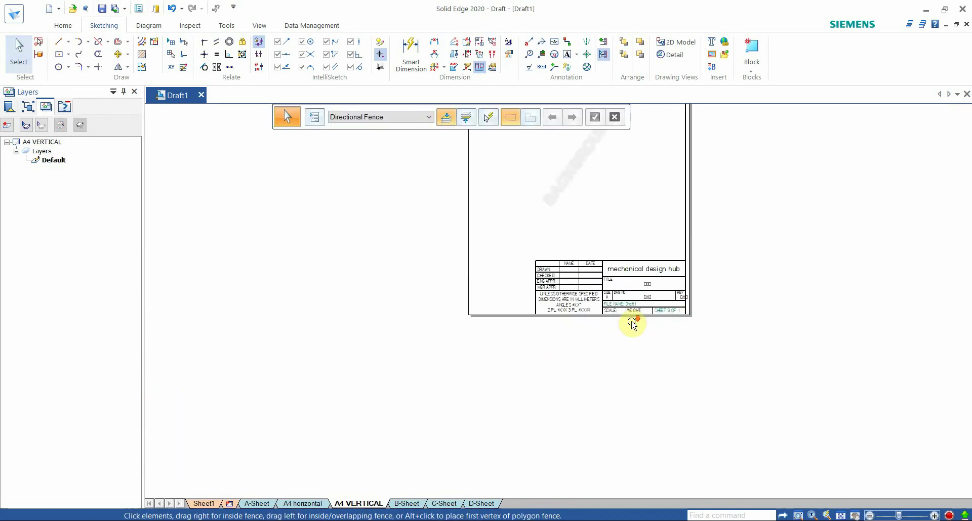
# - Draw the bottom border line about 205 mm long, from the right border's lower end to just inside the page's left edge
pyautogui.scroll(3, 633, 326)
pyautogui.click(59, 42)
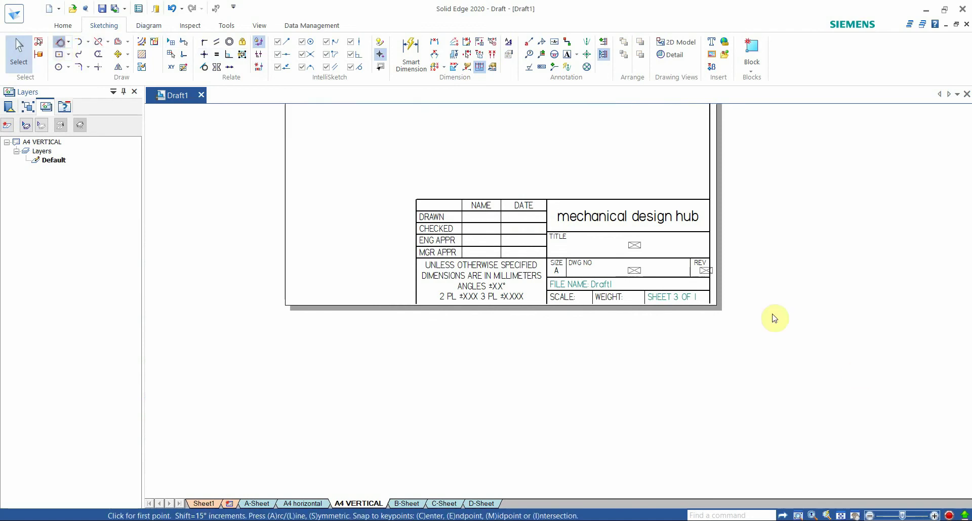
pyautogui.scroll(4, 701, 295)
pyautogui.click(745, 310)
pyautogui.scroll(-5, 599, 330)
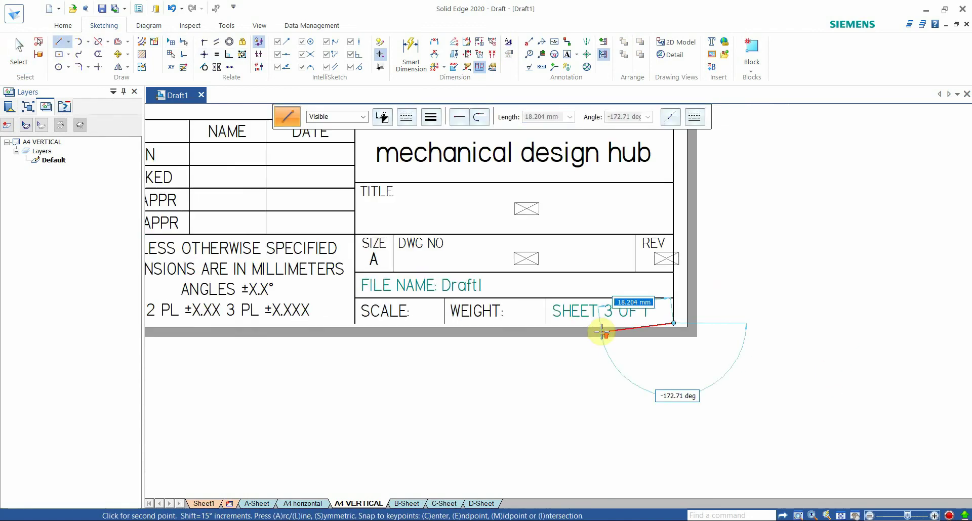
pyautogui.scroll(5, 219, 323)
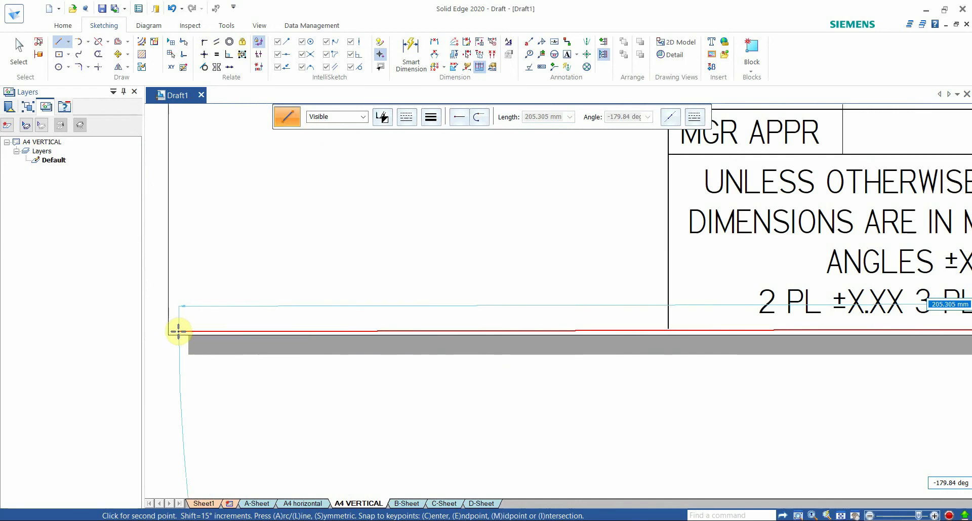
pyautogui.click(174, 332)
pyautogui.press('Escape')
pyautogui.scroll(-8, 324, 339)
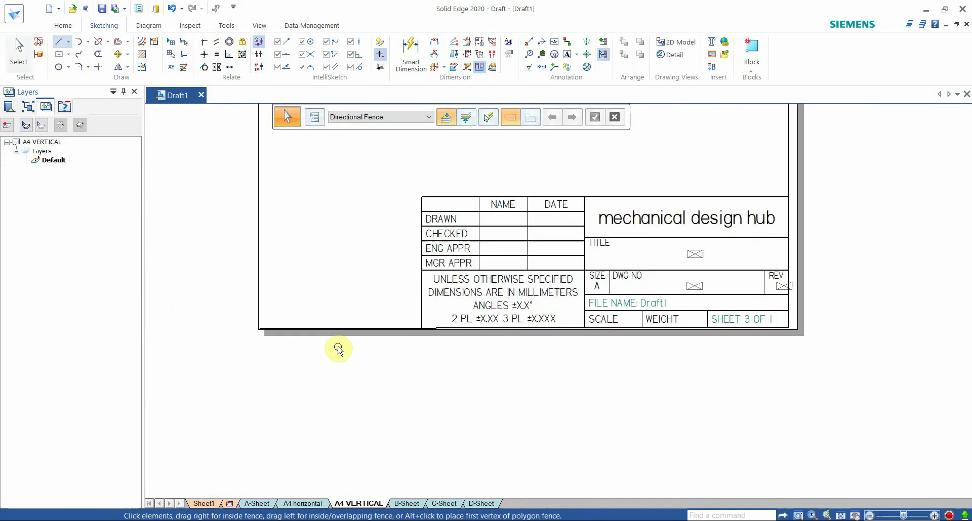
# - Draw a horizontal top border line from the right border's upper end to just inside the page's left edge
pyautogui.scroll(7, 405, 157)
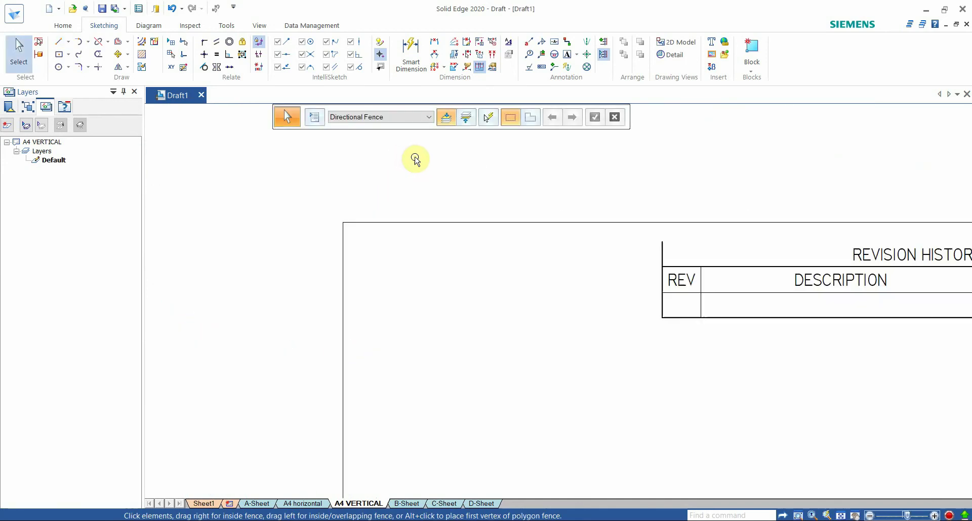
pyautogui.scroll(-3, 390, 182)
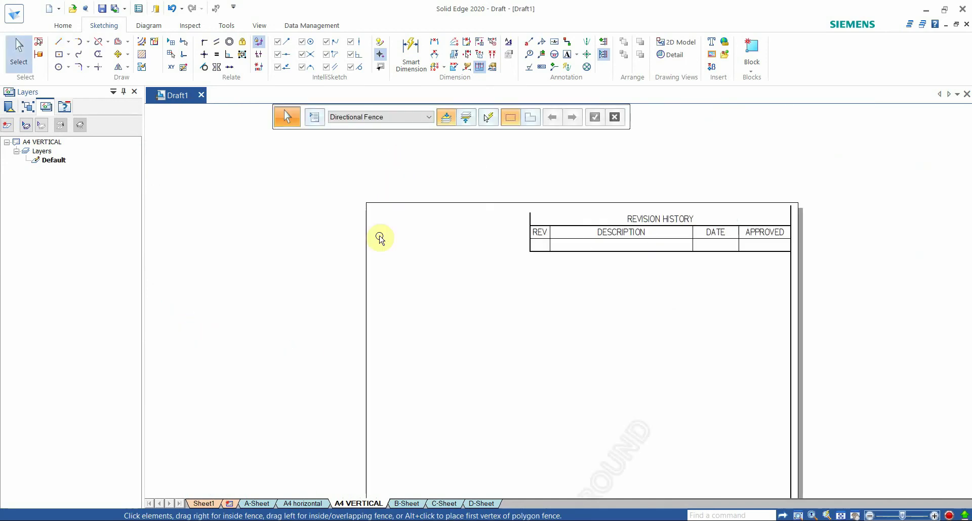
pyautogui.click(59, 41)
pyautogui.click(790, 206)
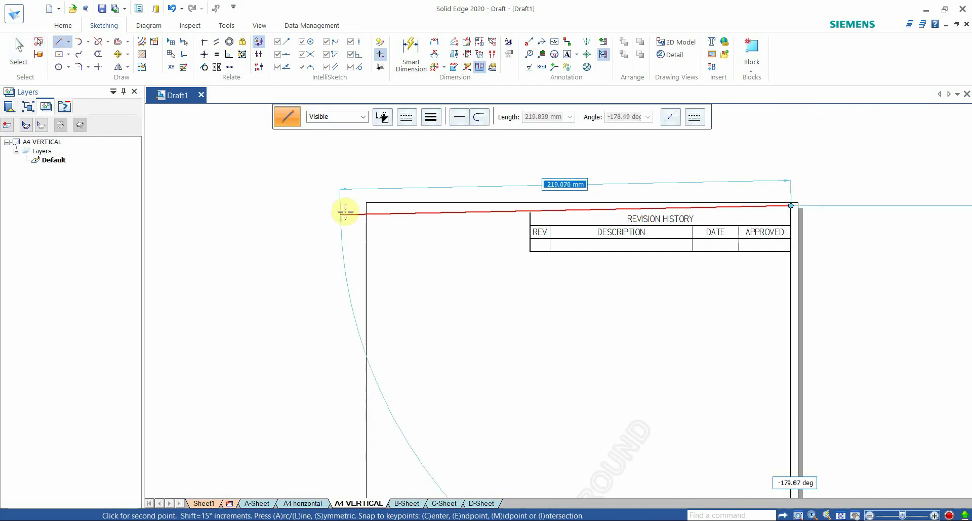
pyautogui.click(371, 205)
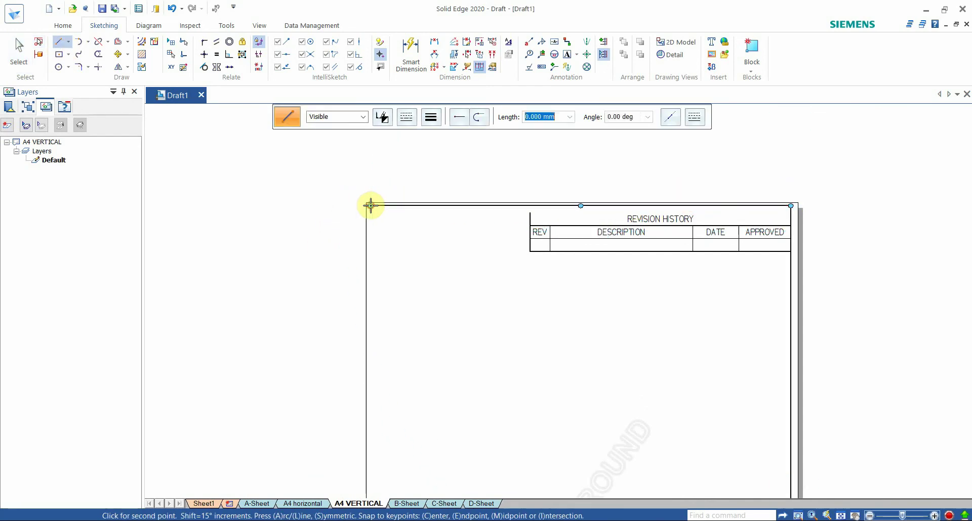
pyautogui.press('Escape')
pyautogui.scroll(3, 533, 207)
pyautogui.scroll(-3, 533, 207)
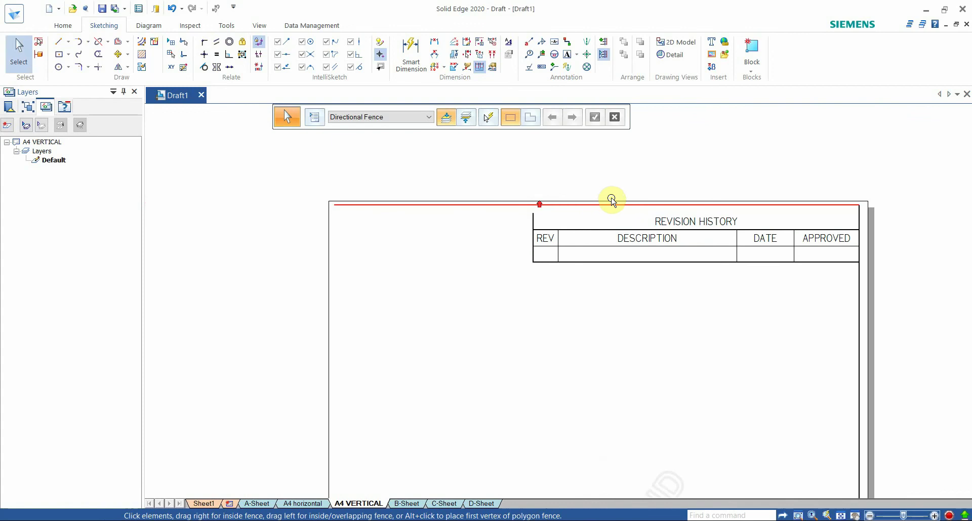
# - Move the REVISION HISTORY text up so the upper-left corner of its text box meets the top border line
pyautogui.scroll(2, 536, 234)
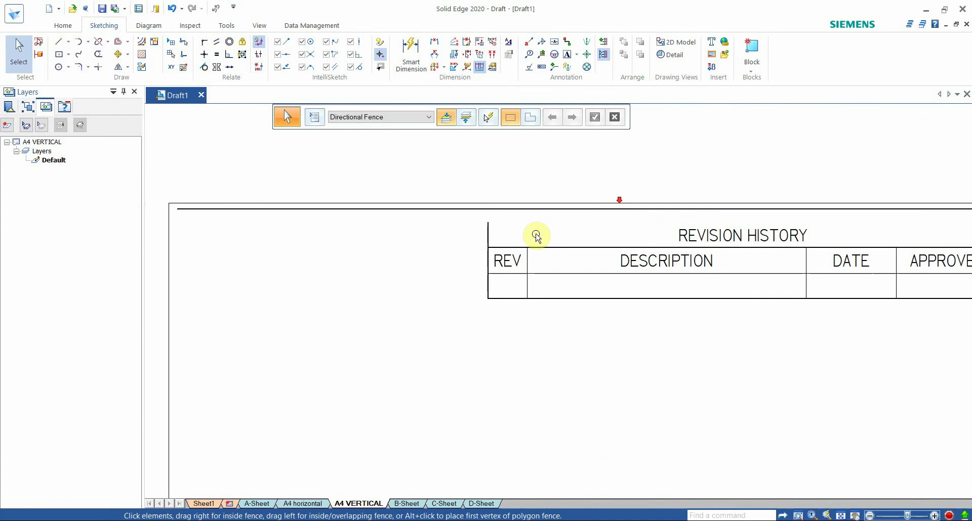
pyautogui.click(490, 231)
pyautogui.moveTo(488, 215); pyautogui.dragTo(488, 209)
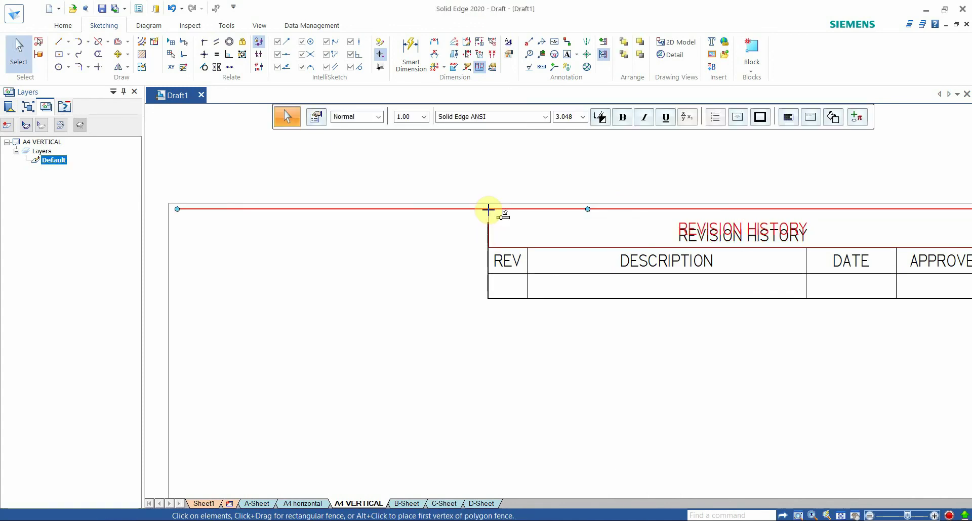
pyautogui.press('Escape')
pyautogui.scroll(-2, 486, 232)
pyautogui.scroll(4, 488, 260)
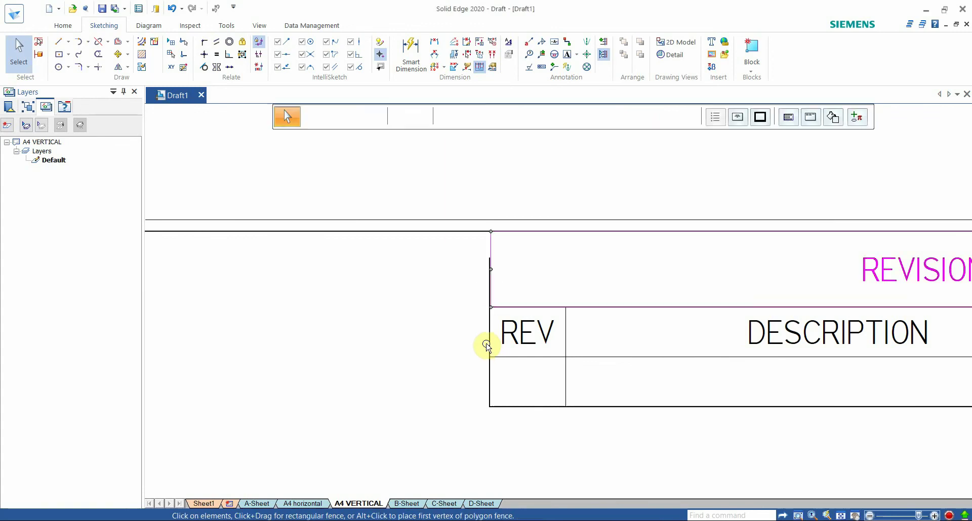
pyautogui.click(487, 343)
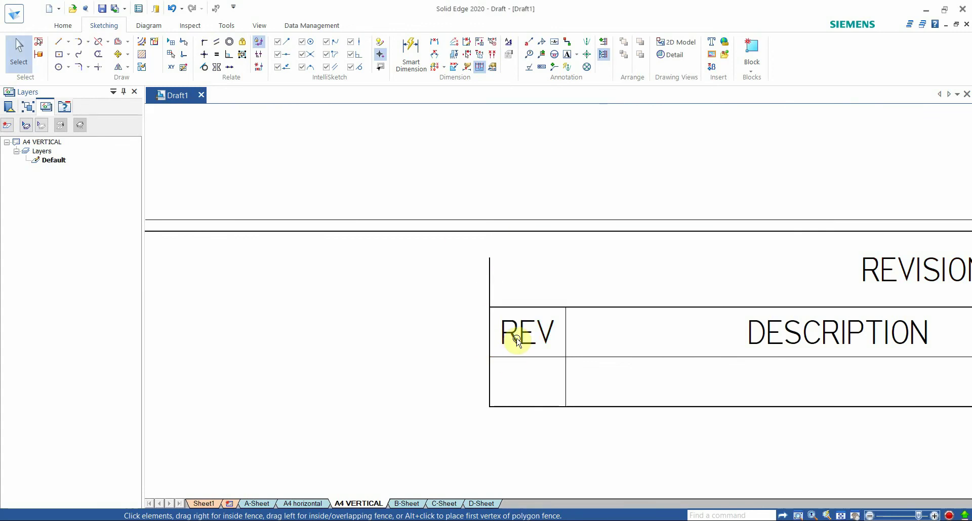
# - Move the whole revision table up about 3.3 mm so its left side's upper end meets the top border line
pyautogui.scroll(-4, 518, 342)
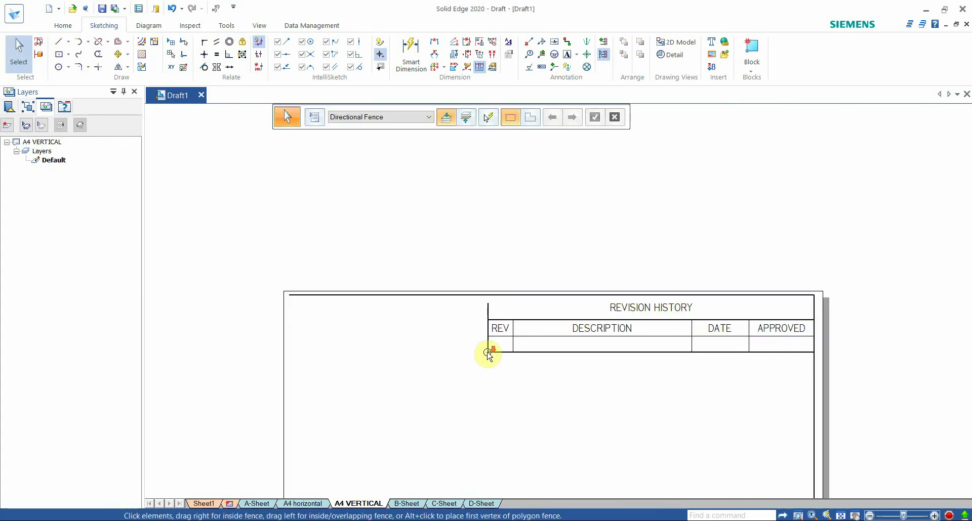
pyautogui.scroll(3, 488, 353)
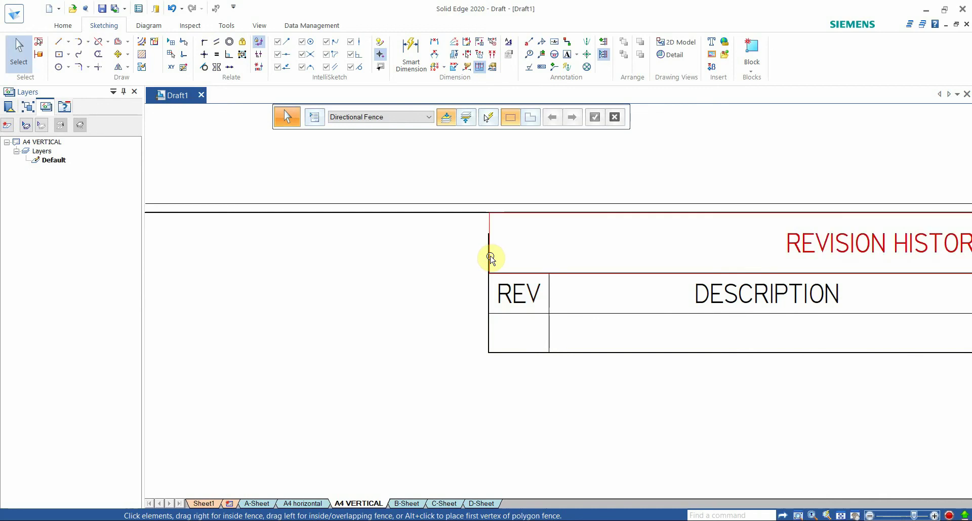
pyautogui.scroll(-4, 494, 278)
pyautogui.scroll(2, 661, 282)
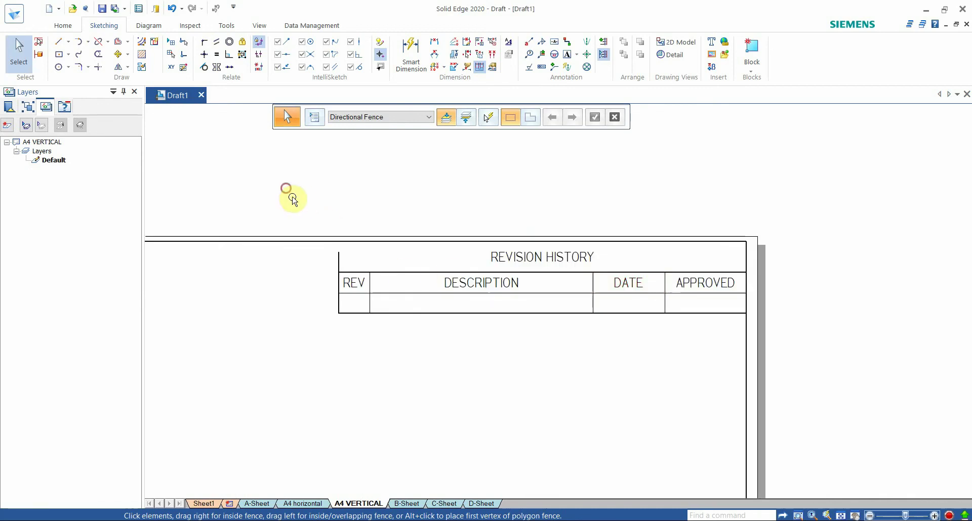
pyautogui.moveTo(286, 188); pyautogui.dragTo(832, 386)
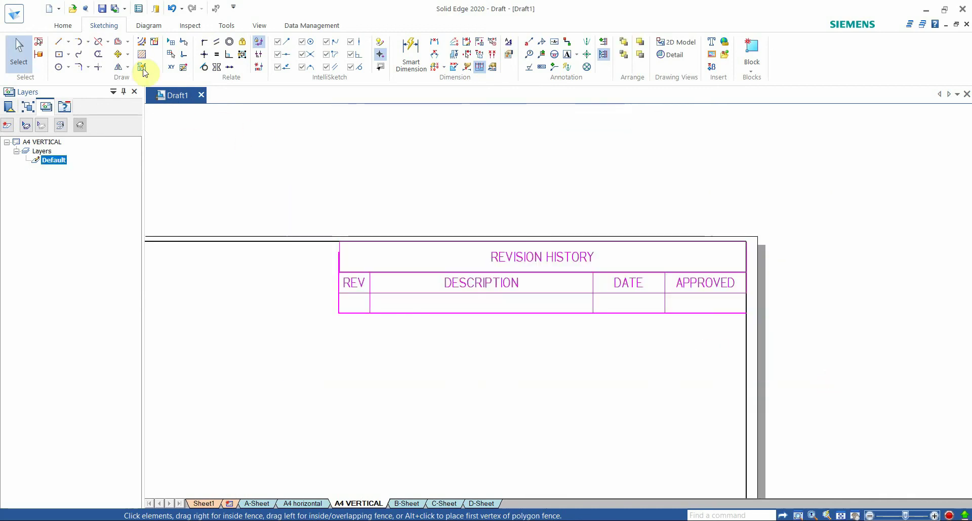
pyautogui.click(118, 55)
pyautogui.scroll(2, 342, 258)
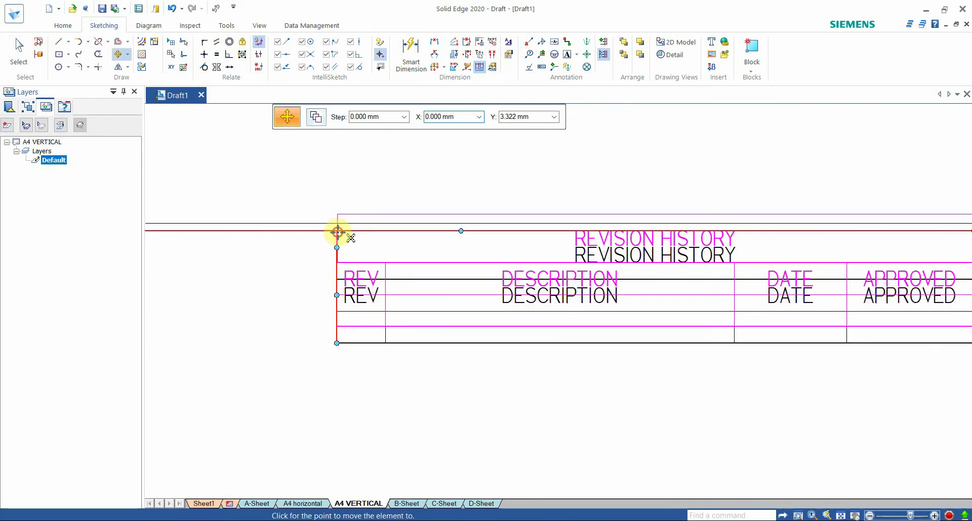
pyautogui.click(337, 233)
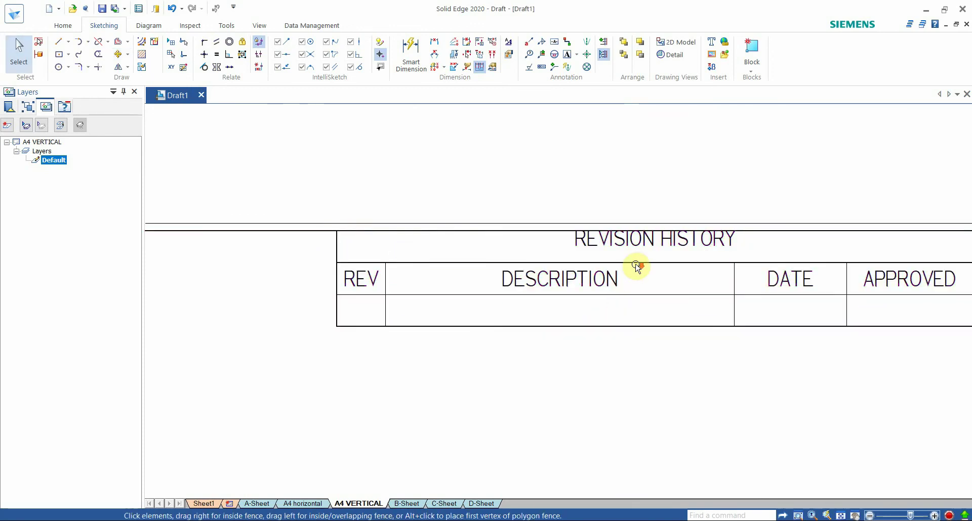
# - Move the REVISION HISTORY text down to the middle of the space between the top border line and the column headings
pyautogui.scroll(1, 636, 264)
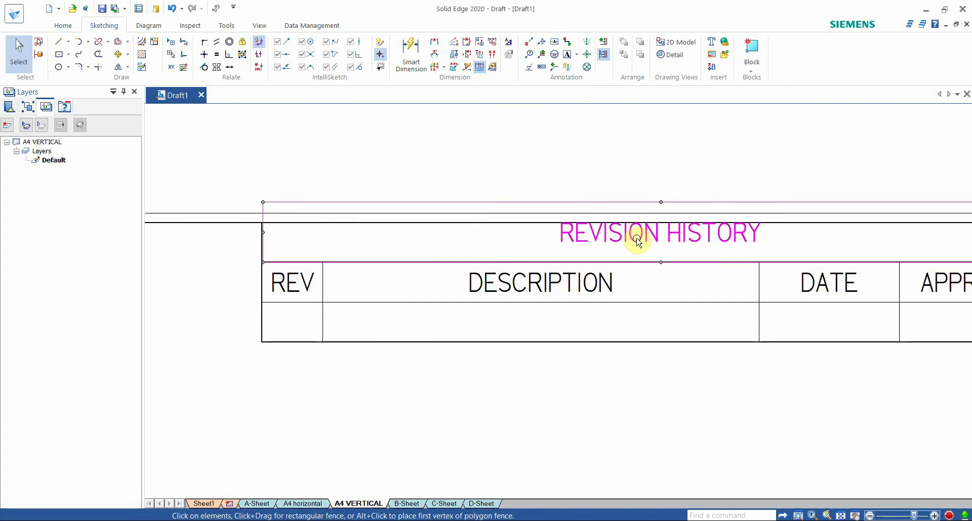
pyautogui.doubleClick(636, 238)
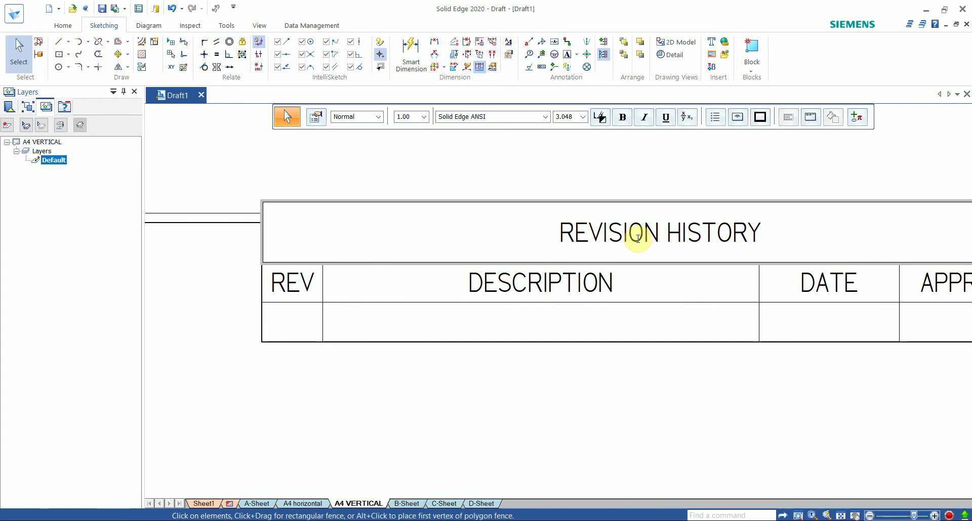
pyautogui.click(118, 54)
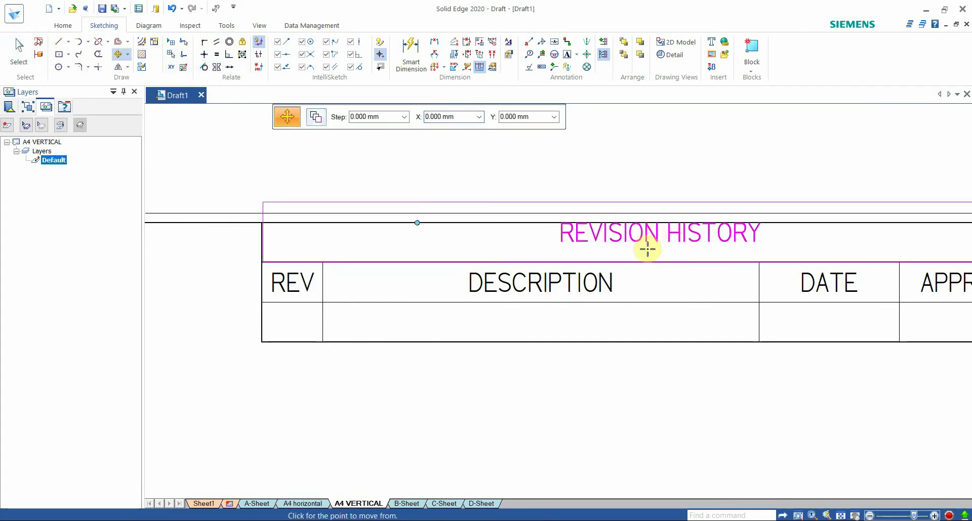
pyautogui.click(630, 246)
pyautogui.press('Escape')
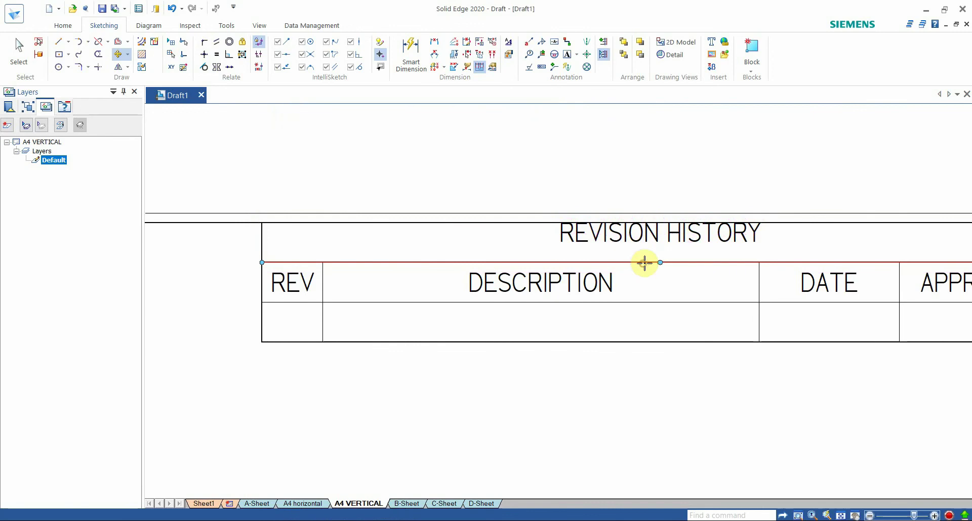
pyautogui.press('Escape')
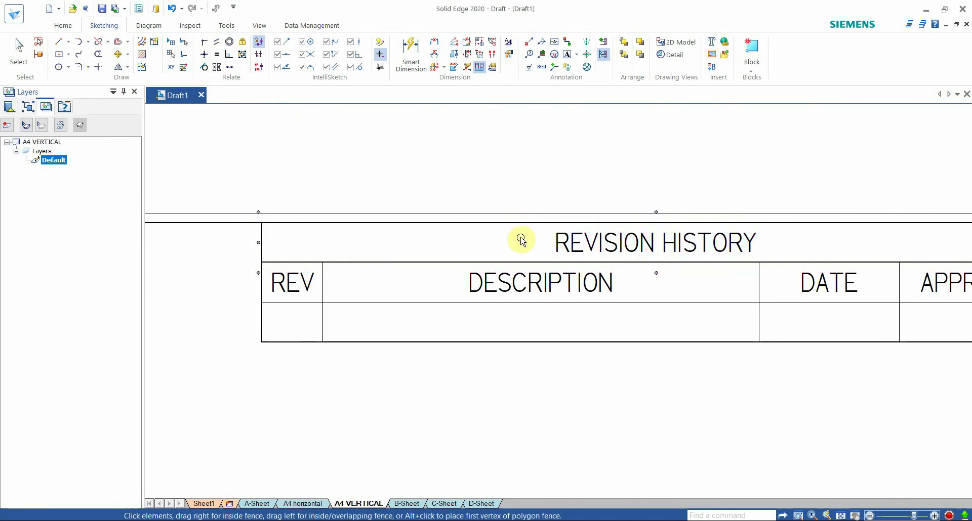
# - Draw the left border line from the left end of the top border line down to the left end of the bottom border line
pyautogui.scroll(-10, 628, 239)
pyautogui.scroll(3, 632, 302)
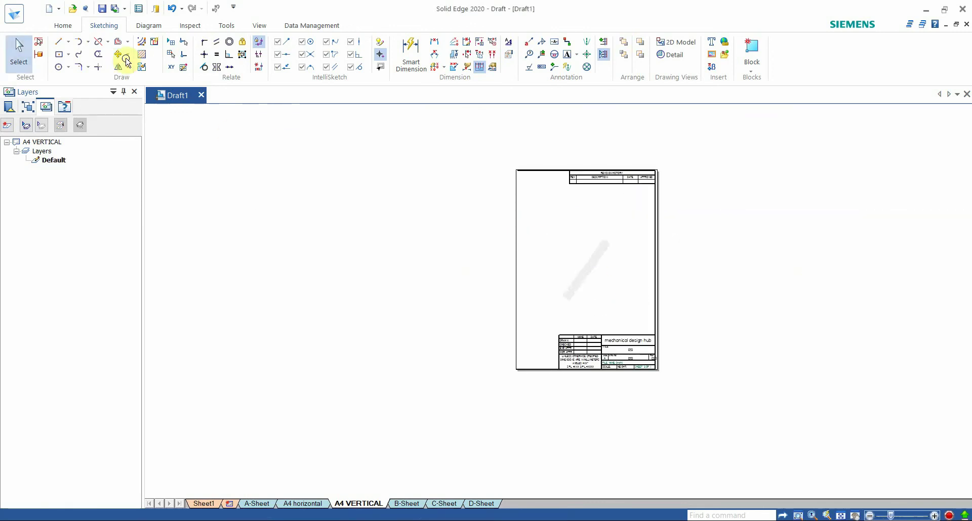
pyautogui.click(59, 41)
pyautogui.scroll(3, 417, 143)
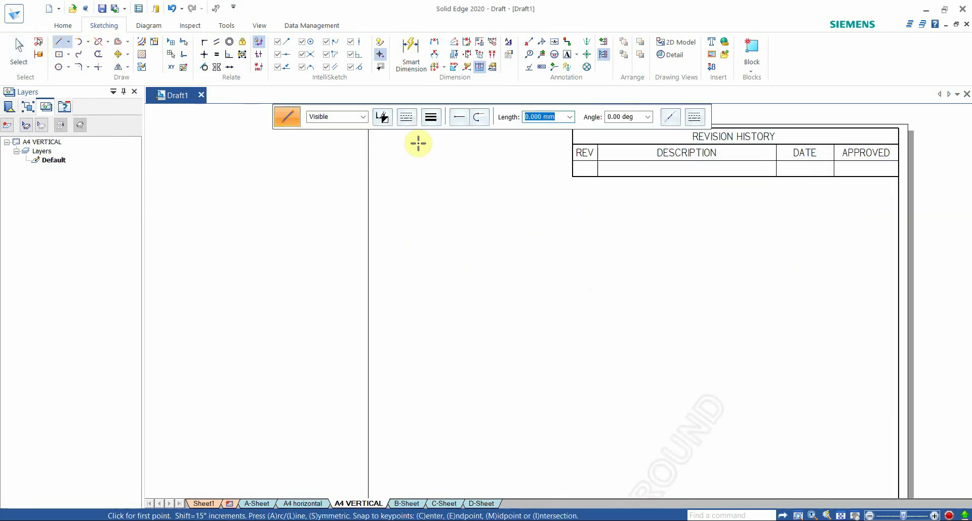
pyautogui.scroll(-2, 447, 192)
pyautogui.scroll(2, 428, 185)
pyautogui.click(434, 178)
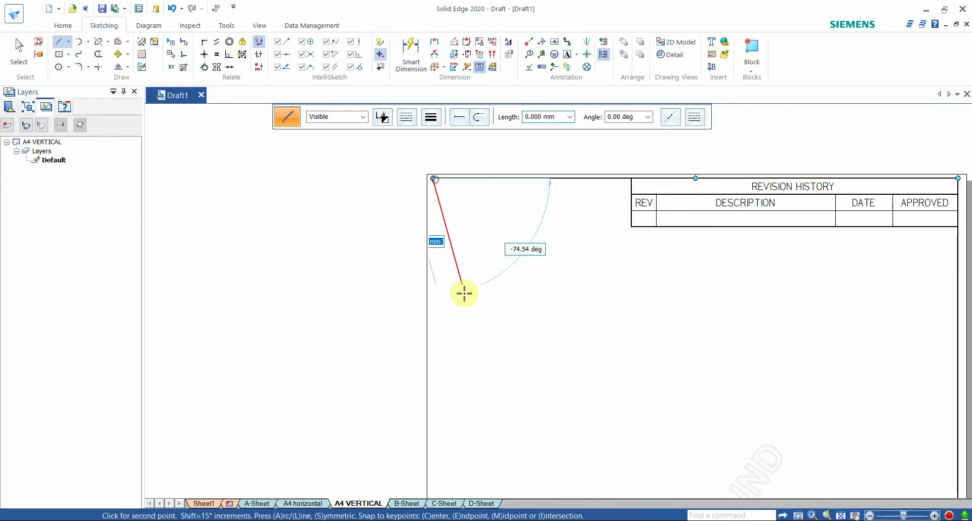
pyautogui.scroll(-2, 462, 293)
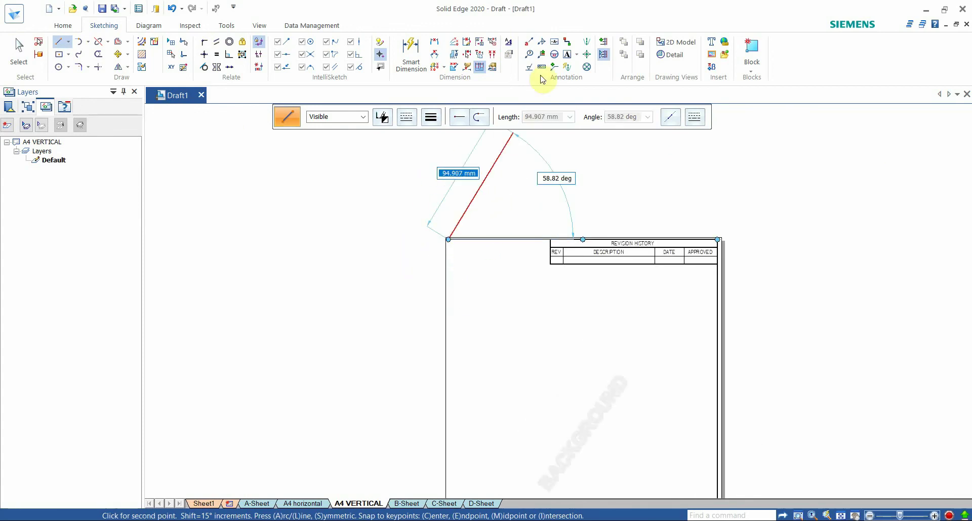
pyautogui.scroll(-4, 501, 265)
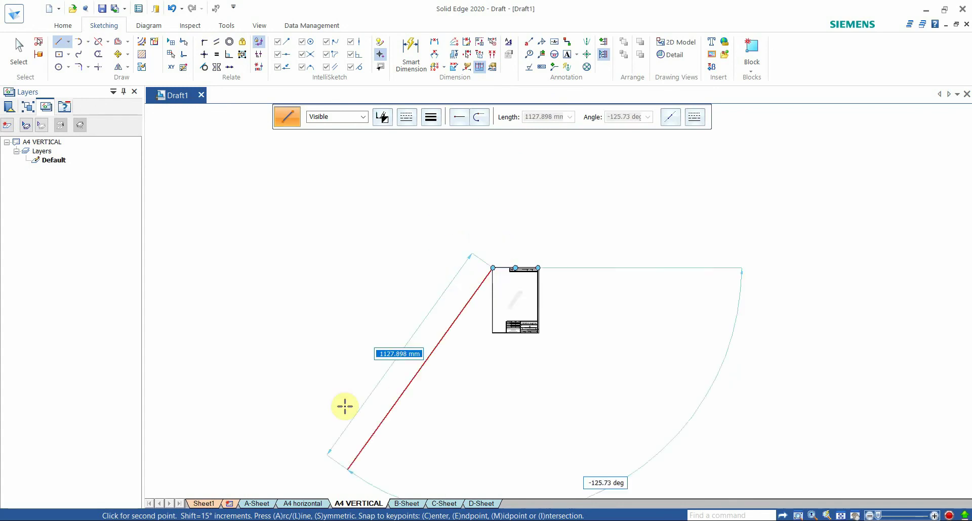
pyautogui.scroll(6, 488, 333)
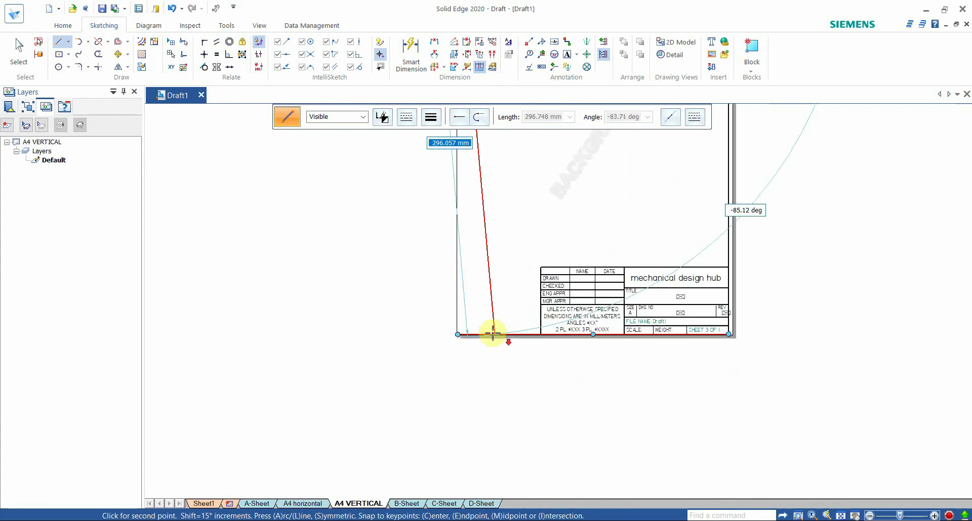
pyautogui.scroll(1, 492, 333)
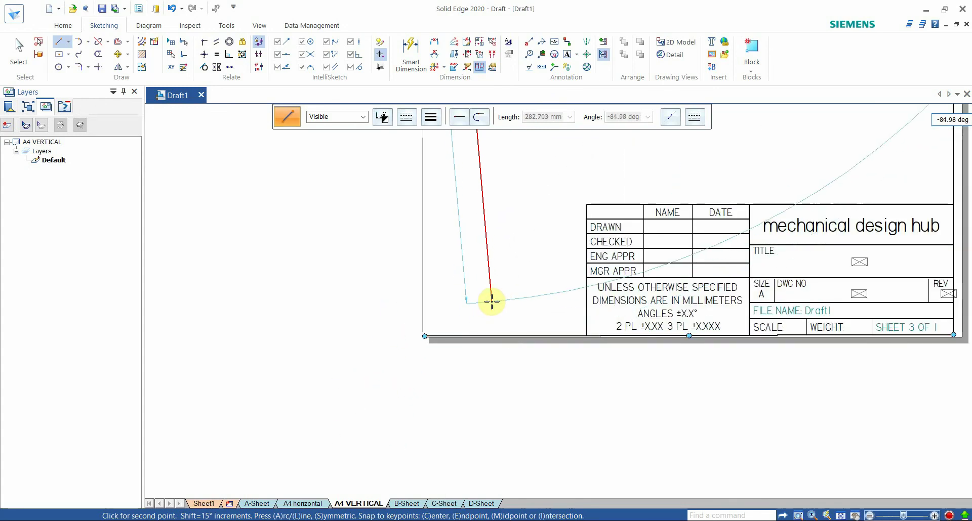
pyautogui.scroll(3, 451, 327)
pyautogui.scroll(2, 390, 330)
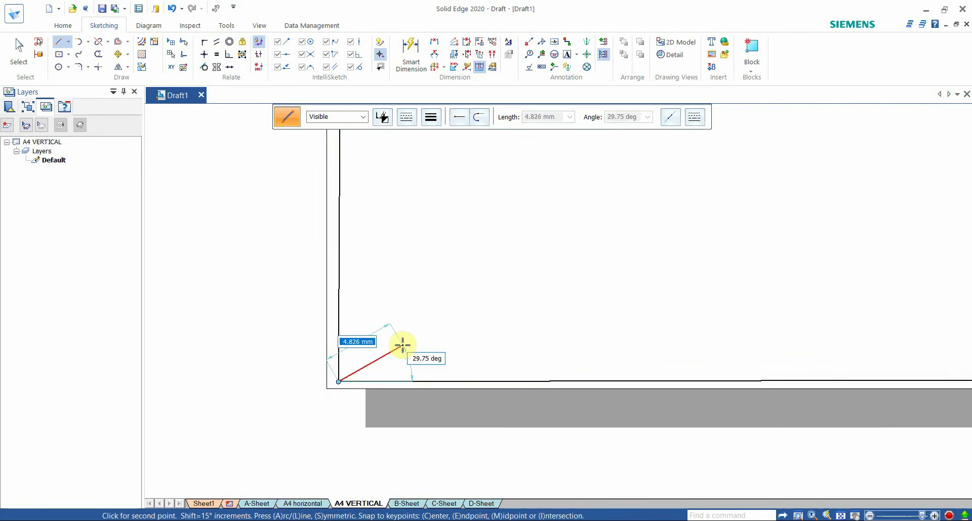
pyautogui.press('Escape')
pyautogui.scroll(-1, 393, 364)
pyautogui.scroll(-5, 487, 373)
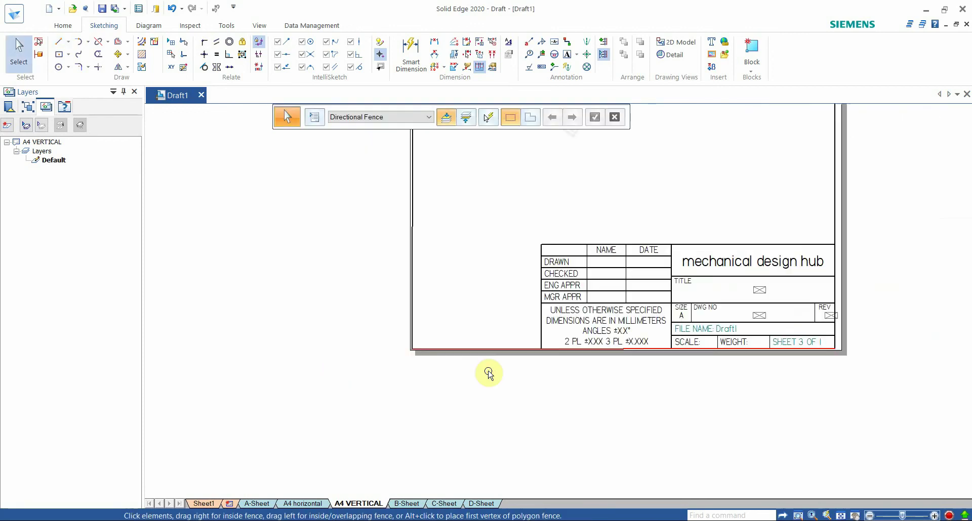
pyautogui.scroll(4, 503, 237)
pyautogui.scroll(2, 502, 237)
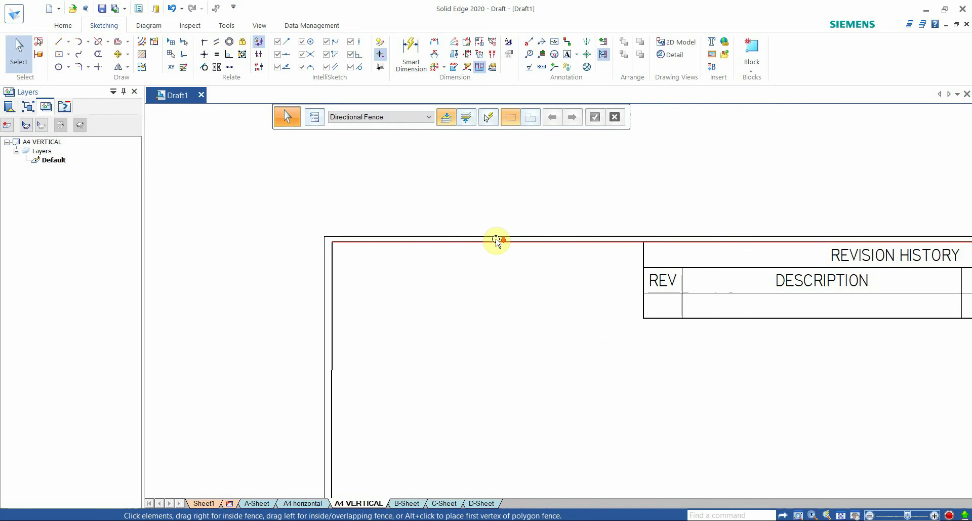
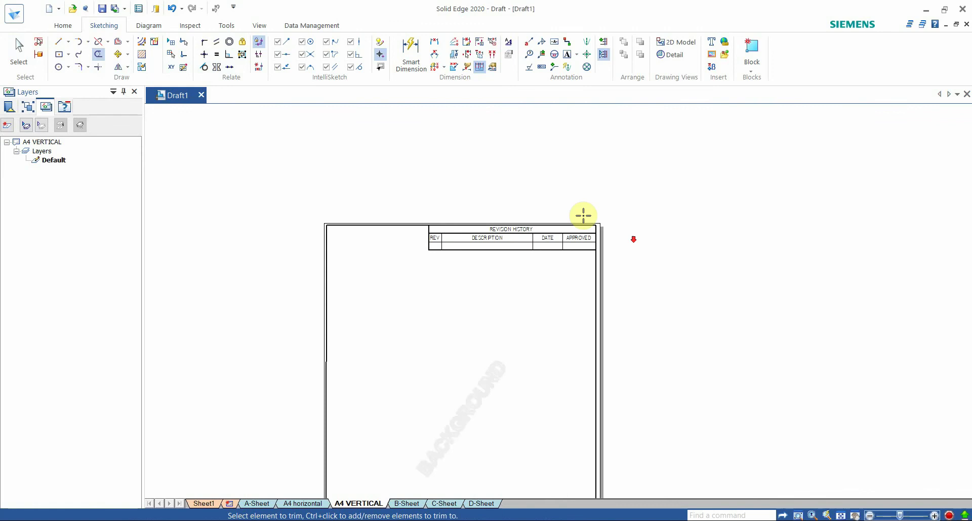
# - Inspect the border corners and overall layout of the A4 VERTICAL sheet and compare it with the A4 horizontal sheet
pyautogui.scroll(-5, 602, 235)
pyautogui.scroll(-4, 603, 235)
pyautogui.scroll(10, 585, 460)
pyautogui.scroll(-5, 690, 335)
pyautogui.scroll(8, 279, 311)
pyautogui.scroll(3, 364, 317)
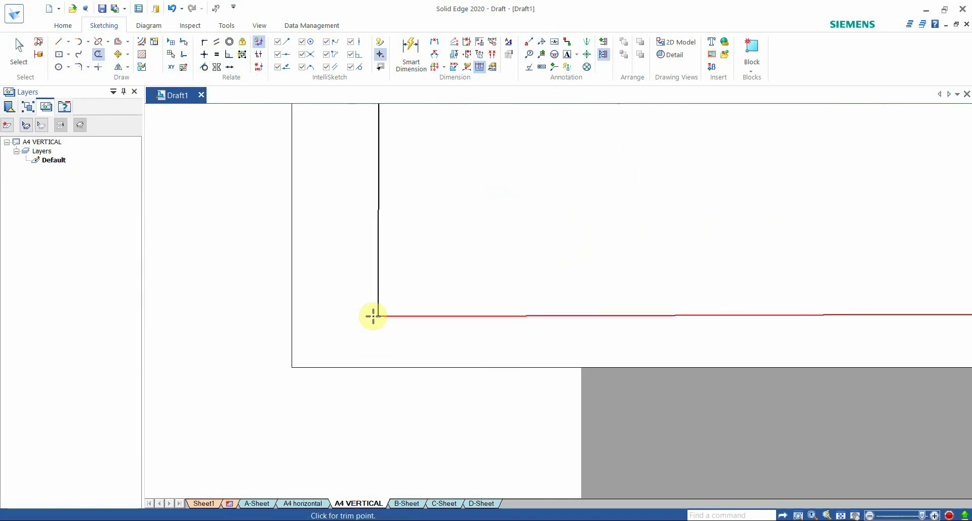
pyautogui.scroll(-2, 375, 318)
pyautogui.press('Escape')
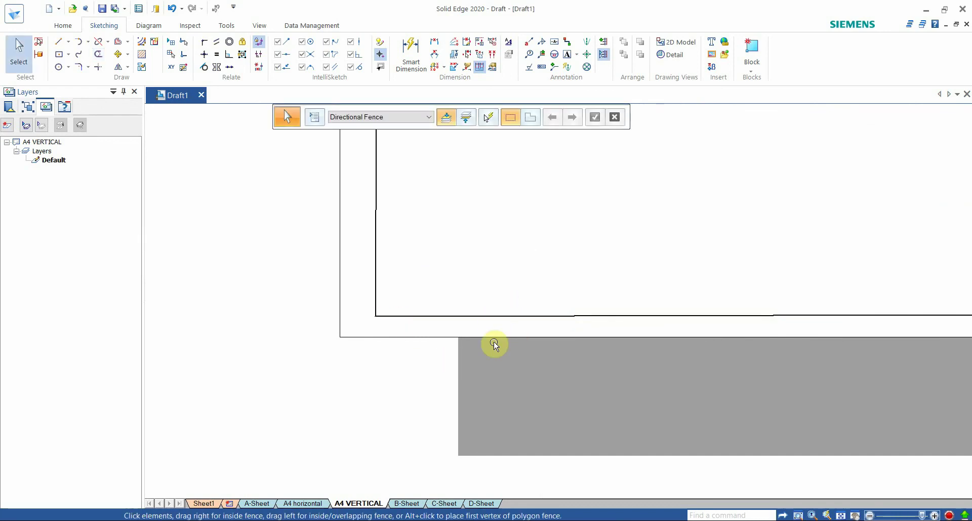
pyautogui.scroll(-6, 494, 345)
pyautogui.scroll(3, 678, 292)
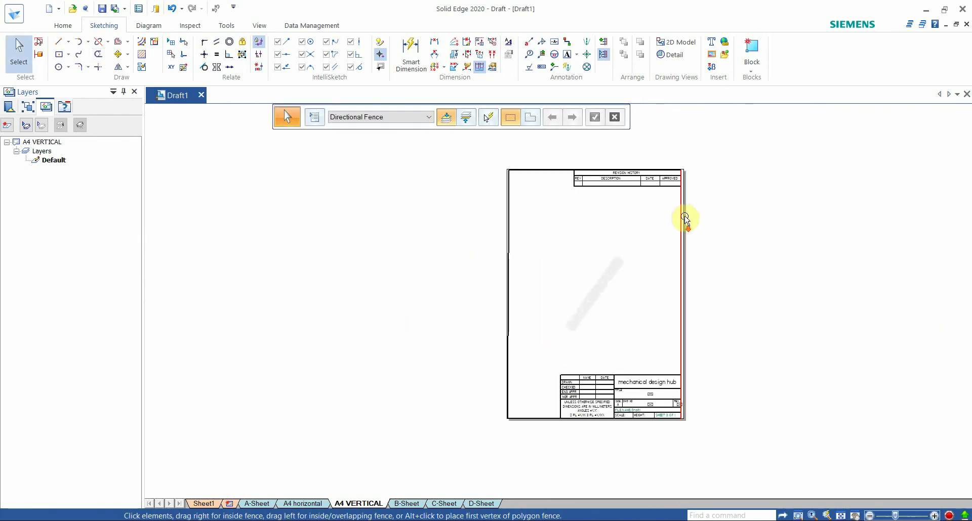
pyautogui.click(301, 504)
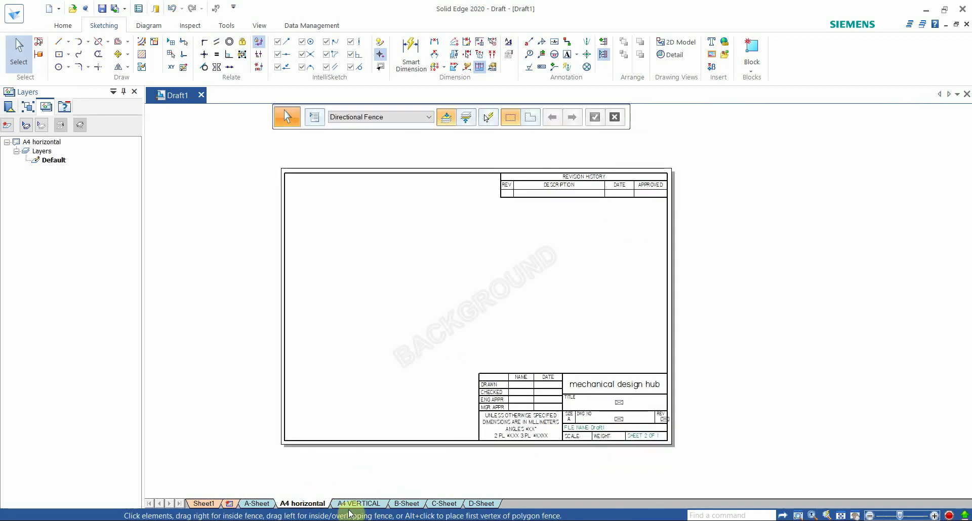
pyautogui.click(353, 495)
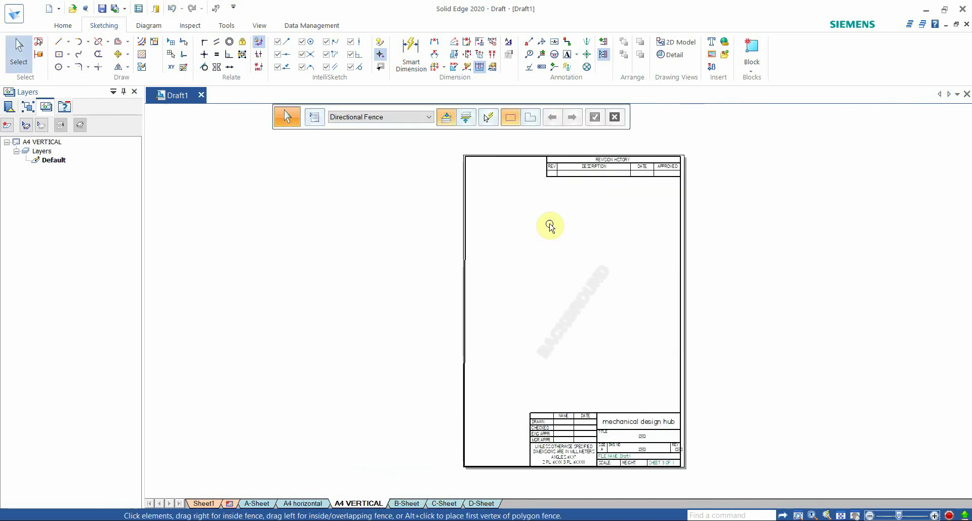
pyautogui.rightClick(209, 504)
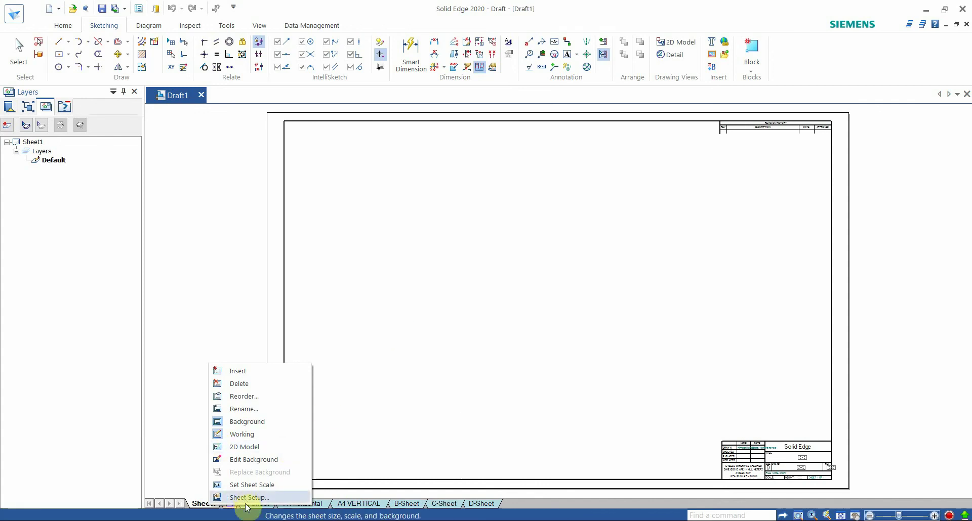
pyautogui.click(197, 504)
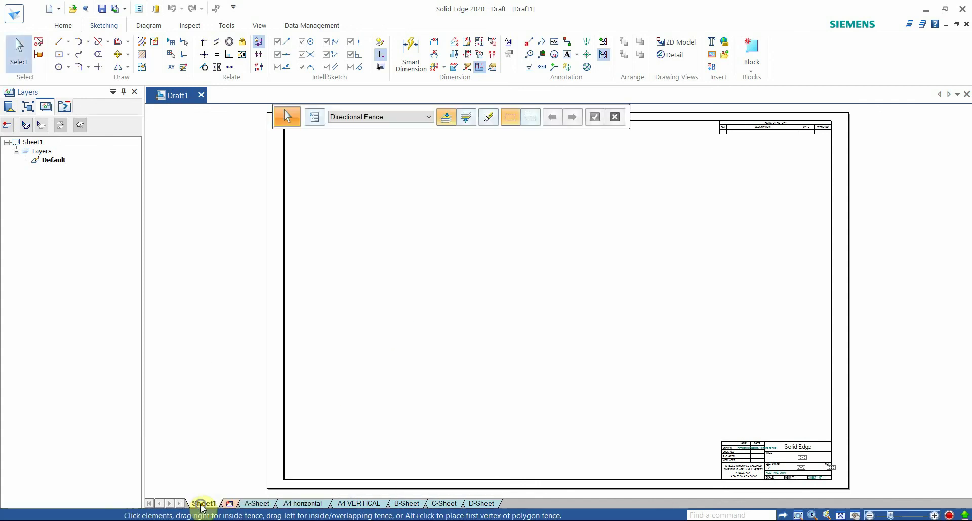
pyautogui.rightClick(201, 506)
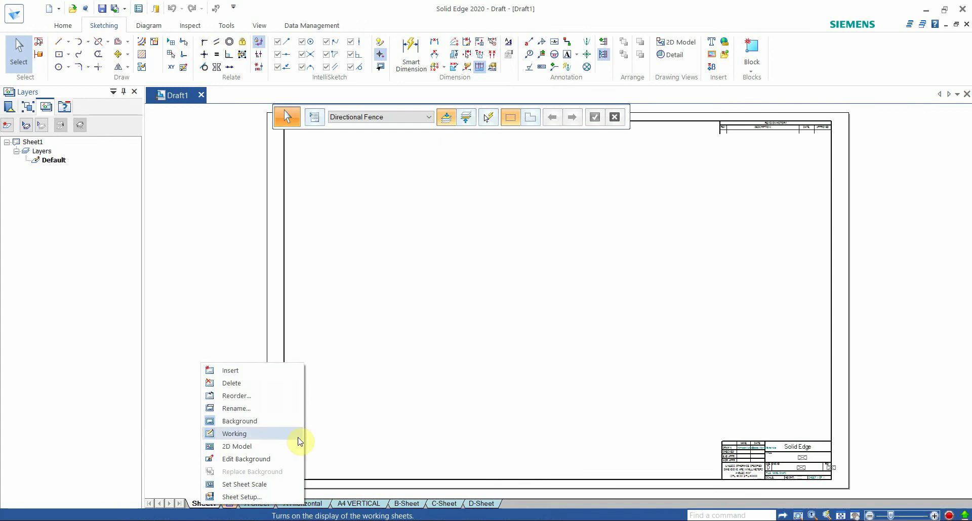
pyautogui.click(243, 485)
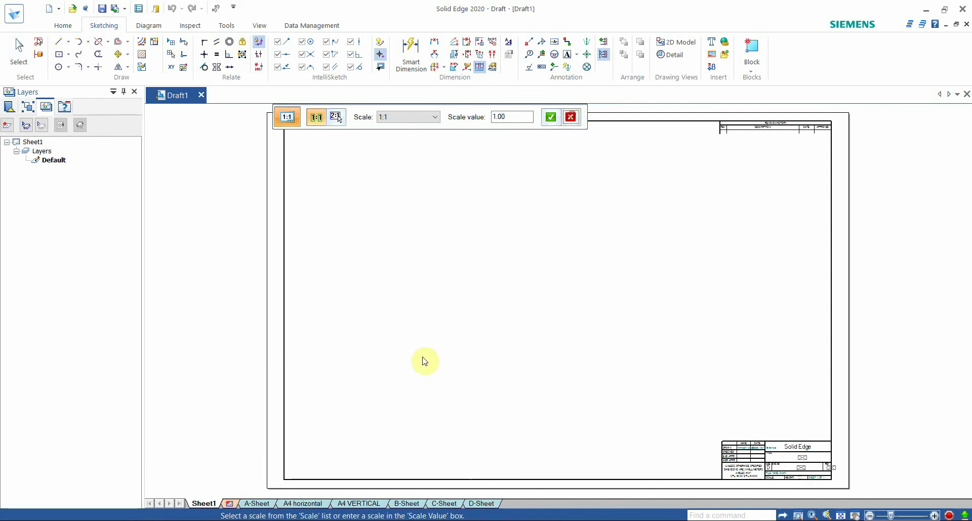
# - Assign the A4 horizontal background sheet to Sheet1 through its Sheet Setup
pyautogui.rightClick(218, 505)
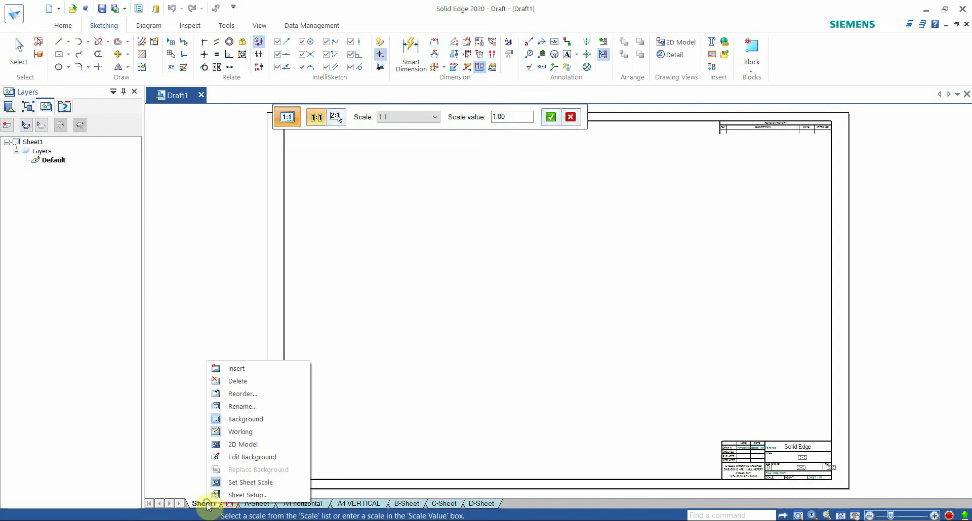
pyautogui.click(247, 496)
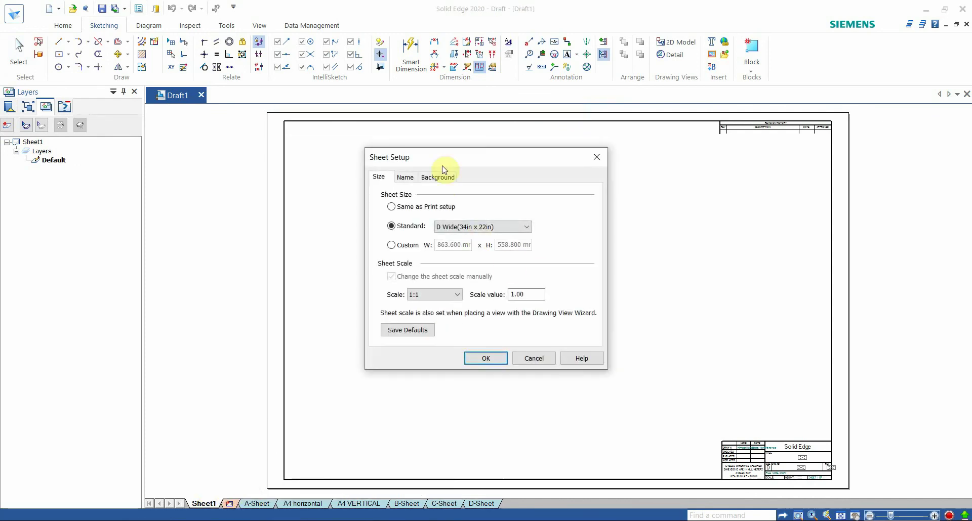
pyautogui.click(440, 178)
pyautogui.click(500, 211)
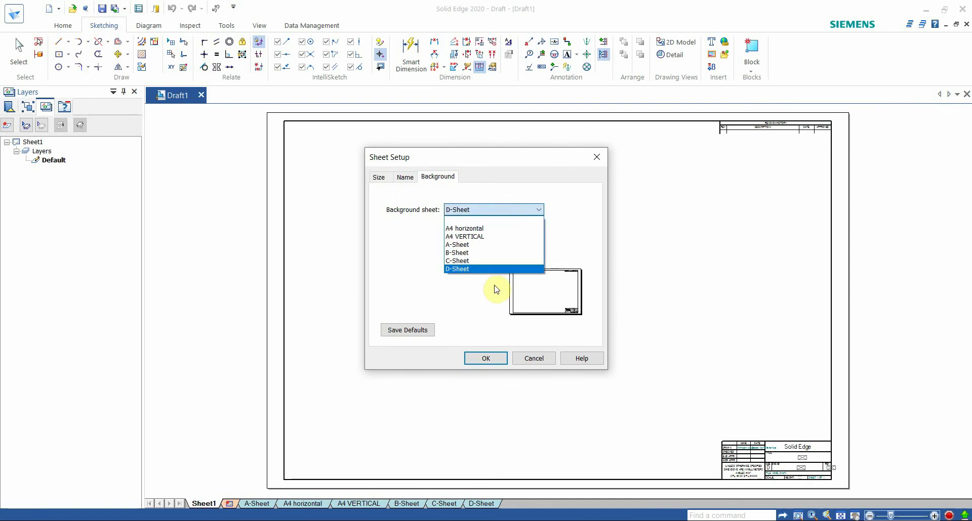
pyautogui.click(469, 230)
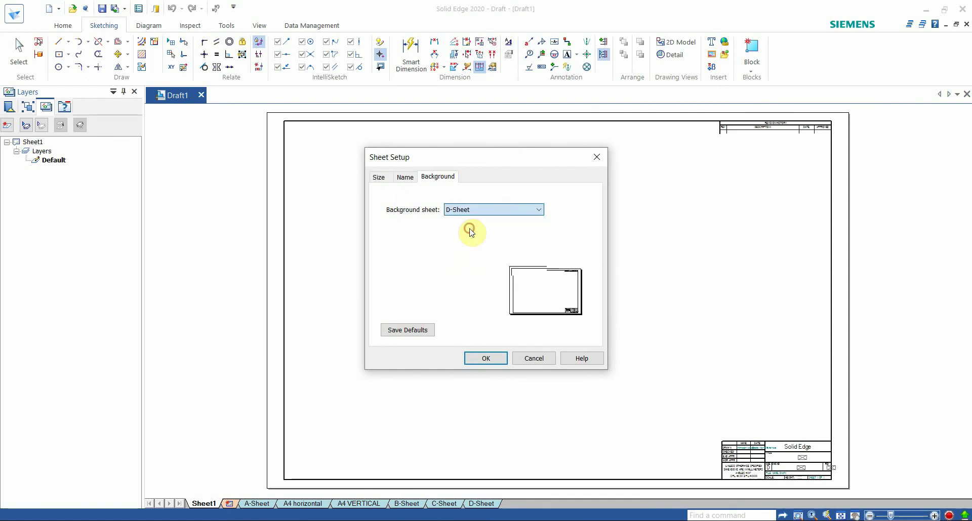
pyautogui.click(486, 359)
pyautogui.scroll(-2, 445, 335)
pyautogui.scroll(3, 425, 329)
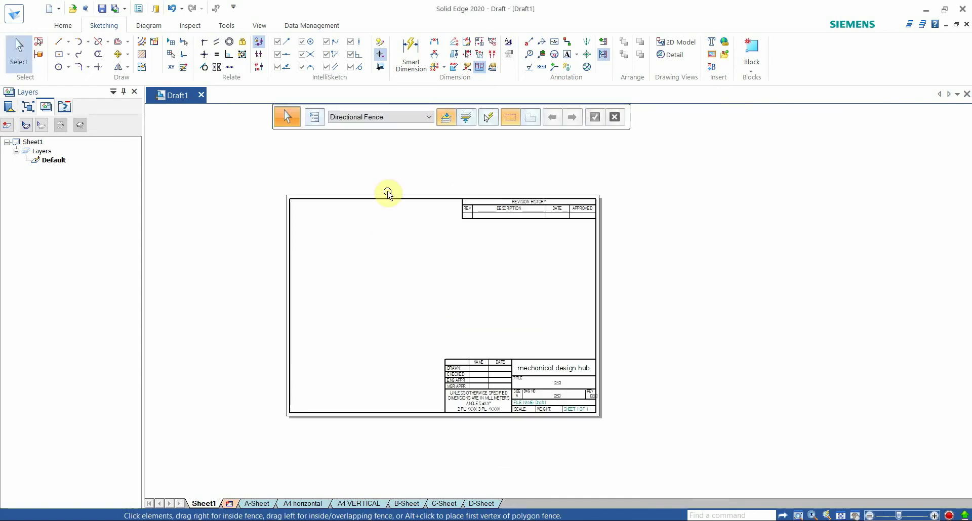
# - Change the background sheet of Sheet1 to A4 VERTICAL in its Sheet Setup
pyautogui.rightClick(211, 506)
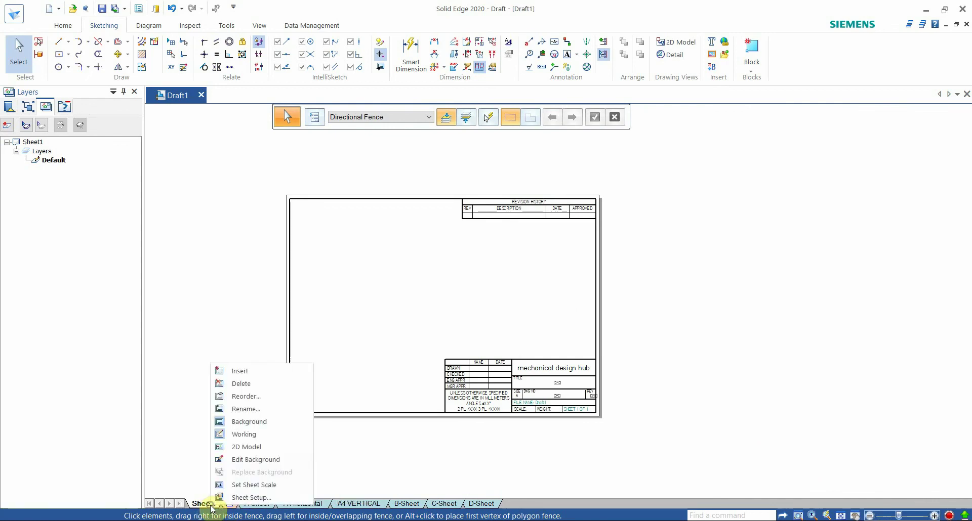
pyautogui.click(248, 499)
pyautogui.click(494, 210)
pyautogui.click(480, 236)
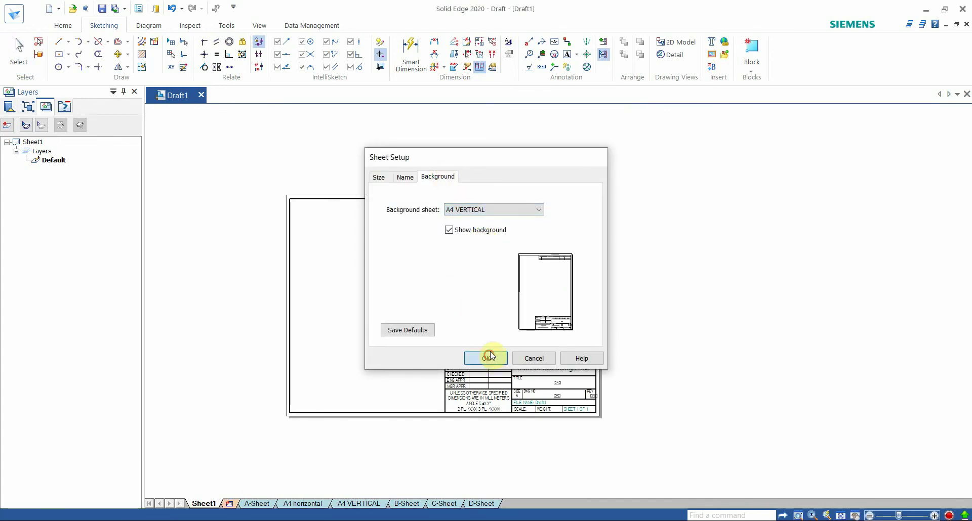
pyautogui.click(487, 357)
pyautogui.scroll(-3, 505, 276)
pyautogui.scroll(5, 516, 268)
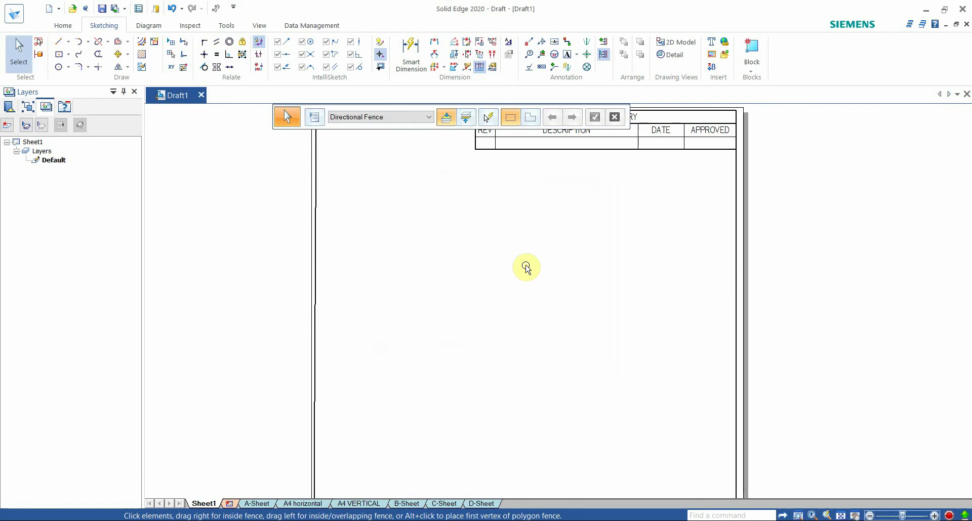
pyautogui.scroll(-1, 556, 405)
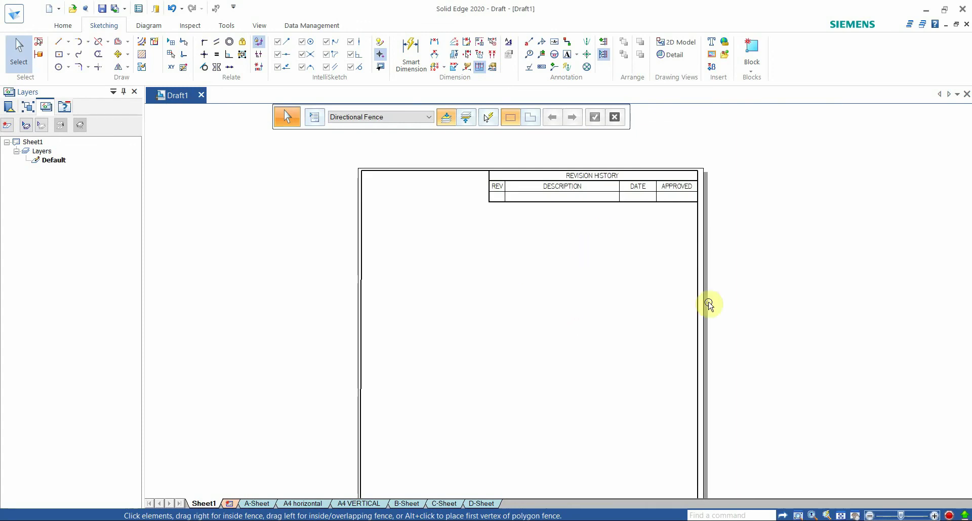
# - Place a pictorial drawing view of the ASSEMBLY 1 model in the upper-left area of Sheet1 with the View Wizard
pyautogui.click(65, 26)
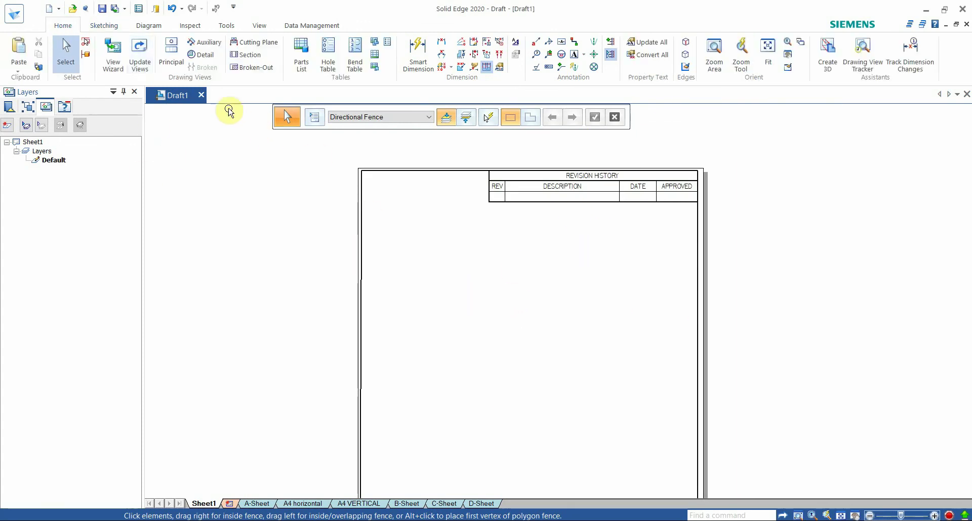
pyautogui.click(114, 56)
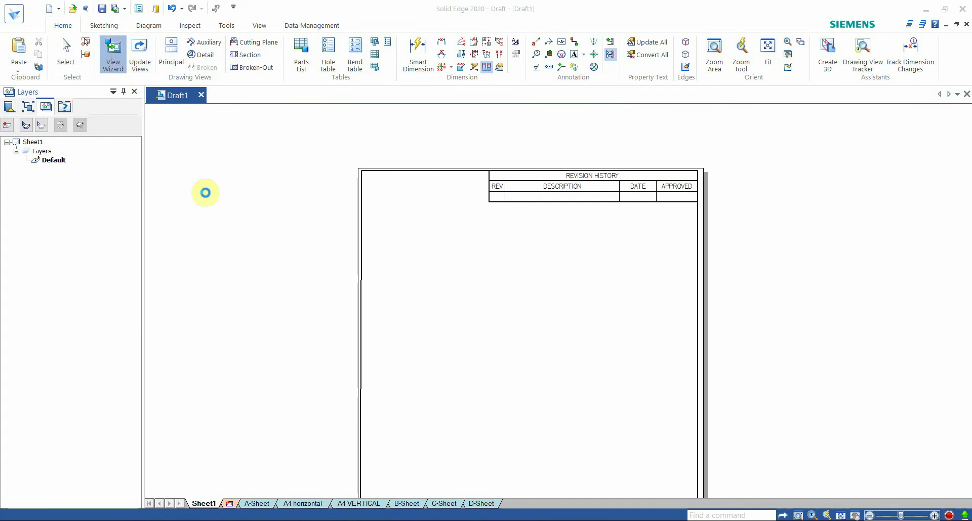
pyautogui.click(155, 93)
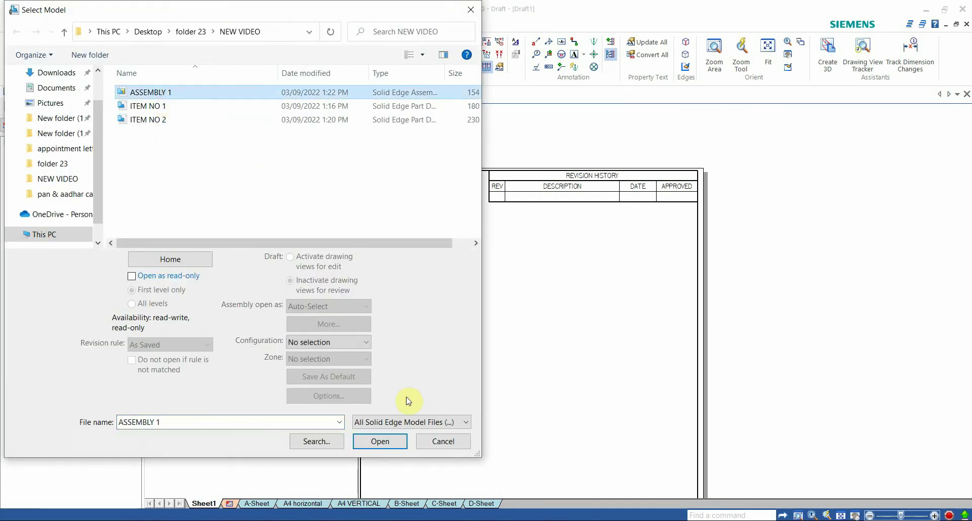
pyautogui.click(390, 446)
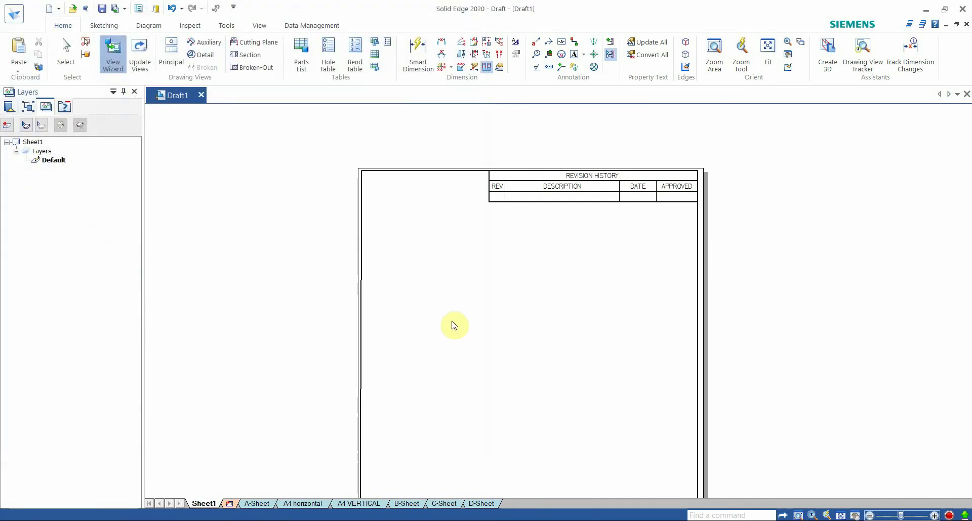
pyautogui.click(462, 320)
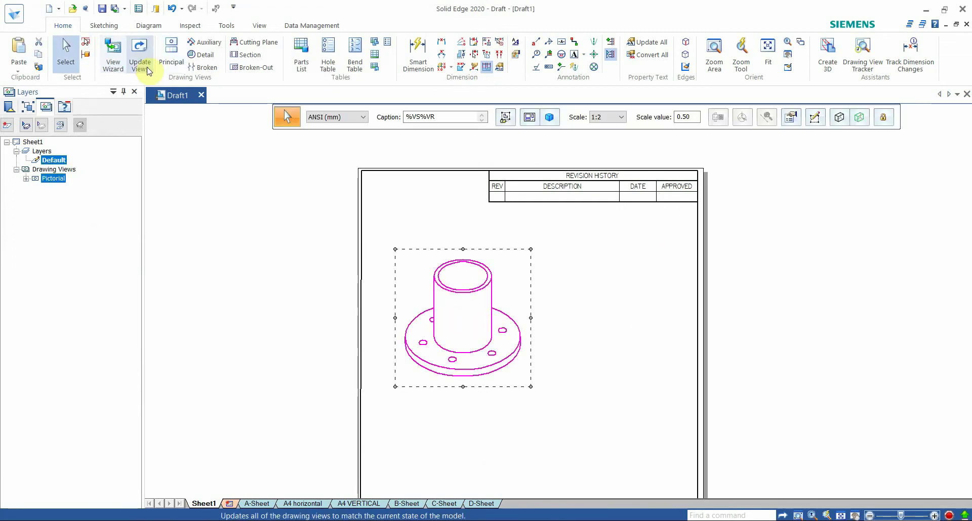
# - Create two principal views from the pictorial view, one to its right and one directly below it
pyautogui.click(168, 48)
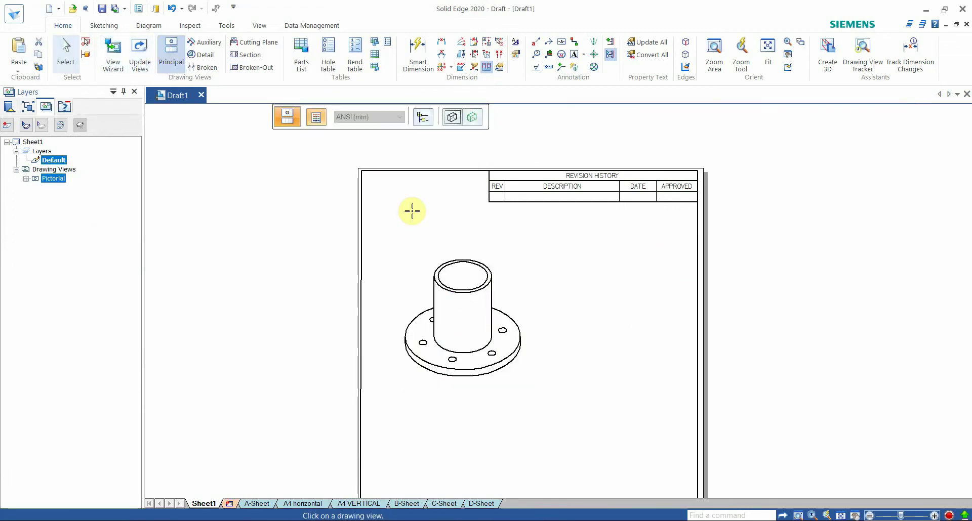
pyautogui.click(487, 321)
pyautogui.click(631, 330)
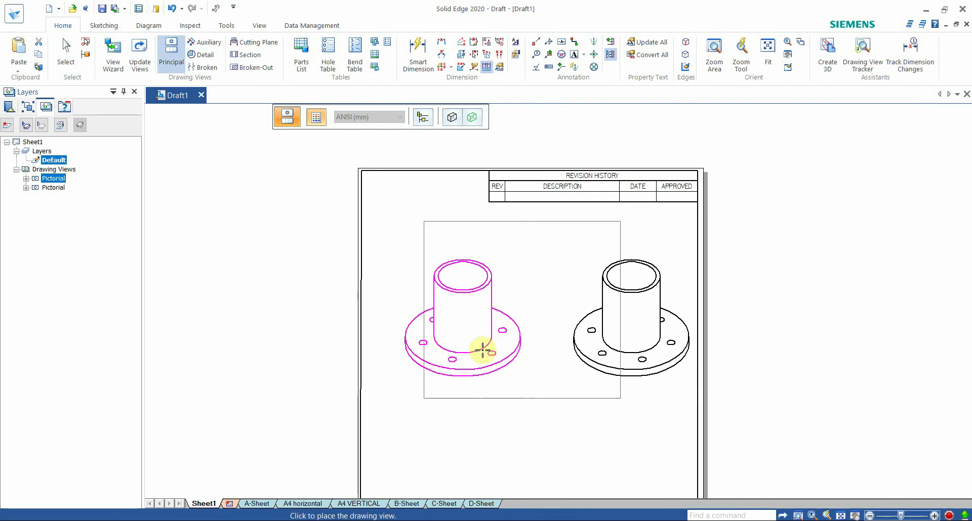
pyautogui.click(466, 402)
pyautogui.scroll(-3, 466, 401)
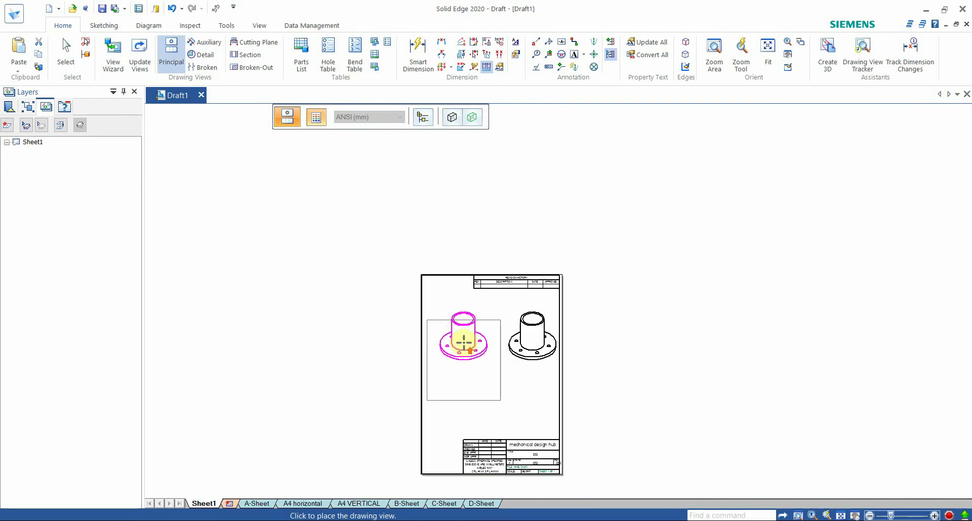
pyautogui.click(471, 391)
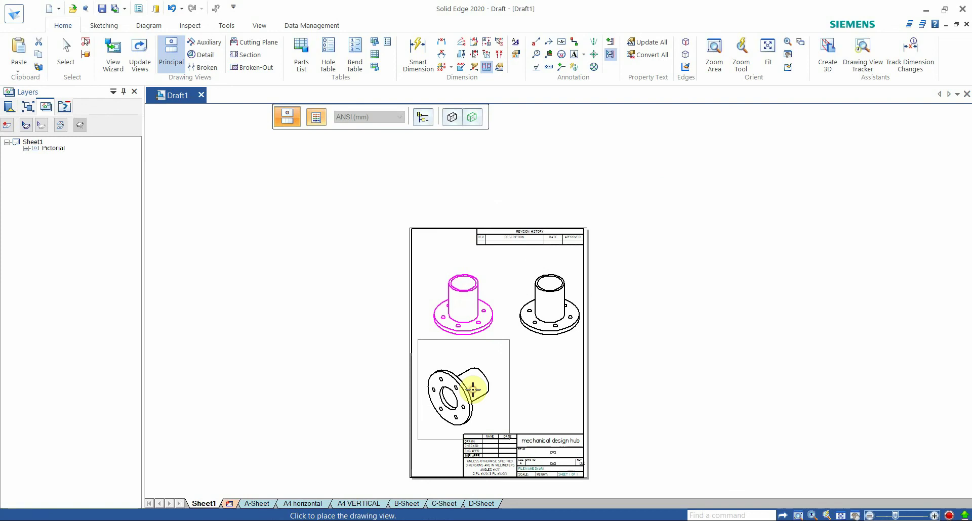
pyautogui.press('Escape')
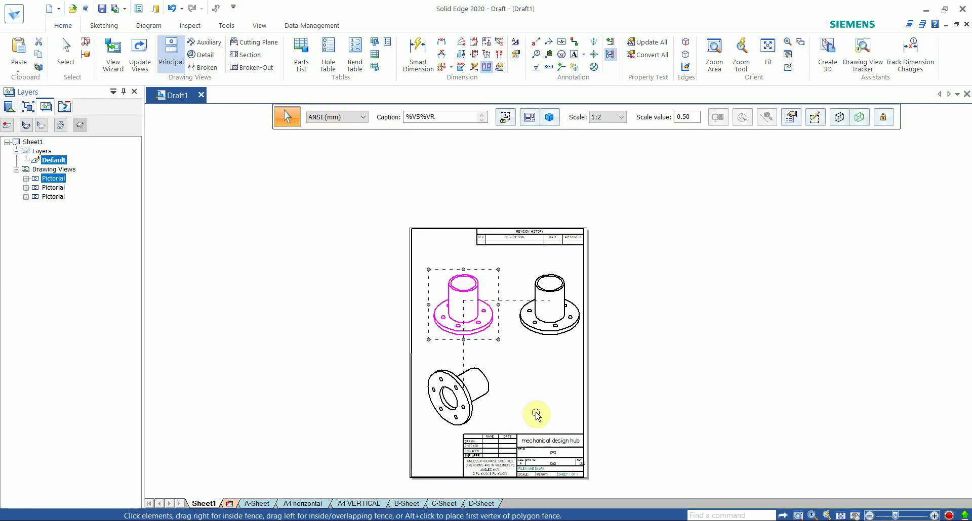
# - Reorient the lower view to look straight onto the circular flange, changing the aligned views with it
pyautogui.scroll(2, 501, 412)
pyautogui.click(474, 385)
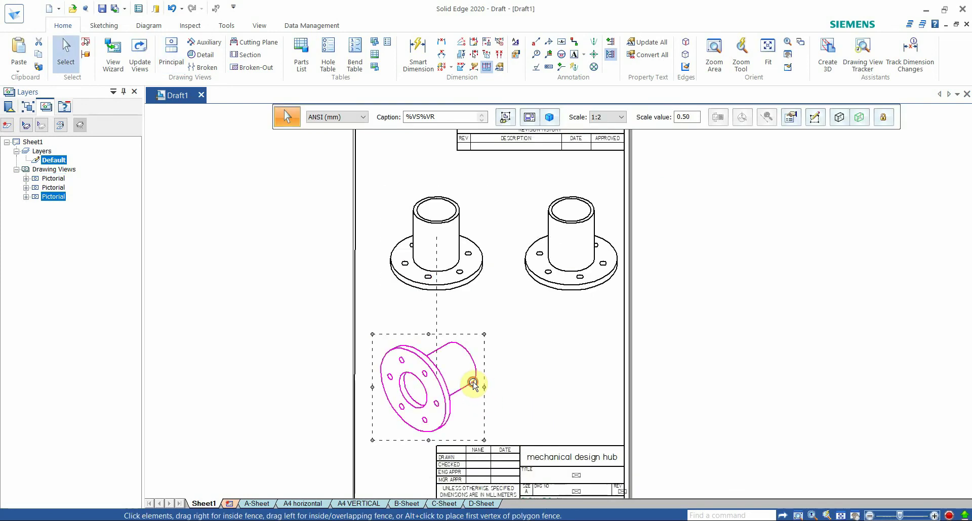
pyautogui.click(550, 118)
pyautogui.click(548, 191)
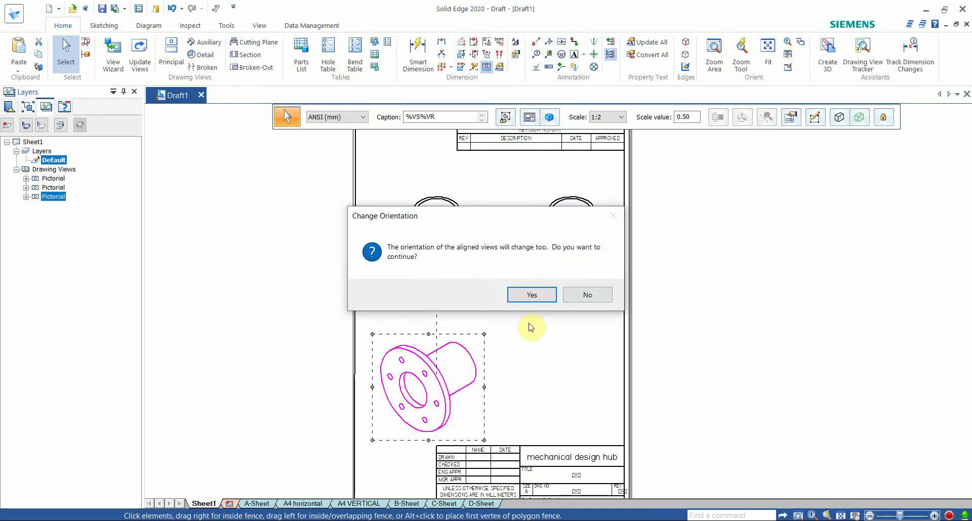
pyautogui.click(530, 295)
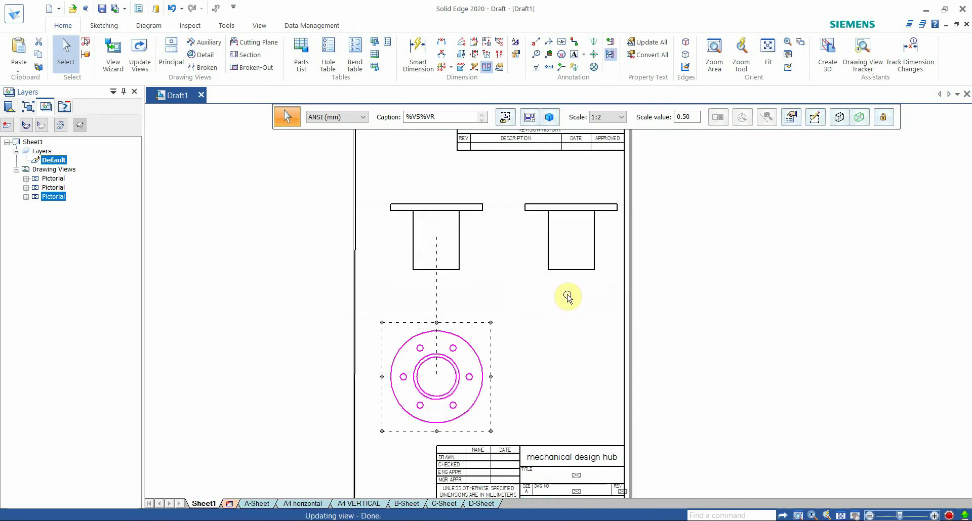
pyautogui.press('Escape')
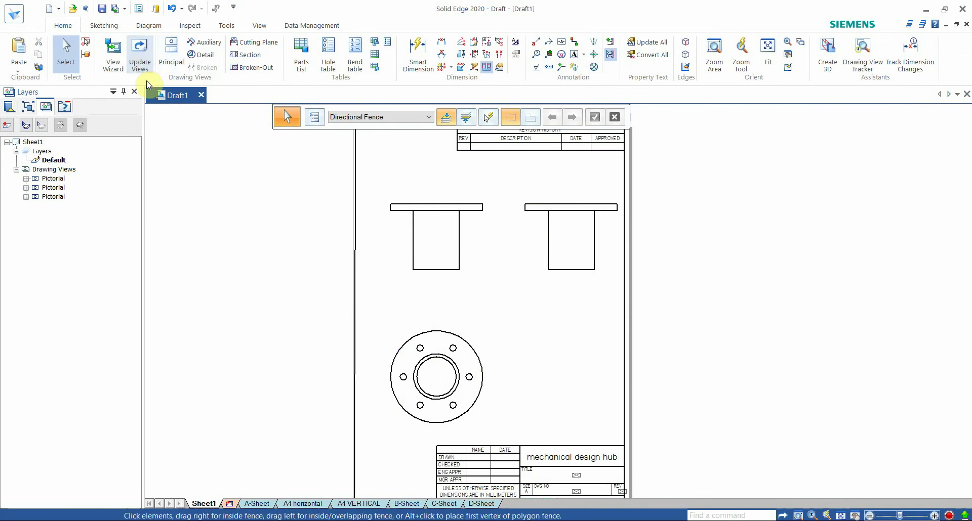
# - Copy the upper-left side view into the empty area to the right of the circular flange view, above the title block
pyautogui.click(459, 272)
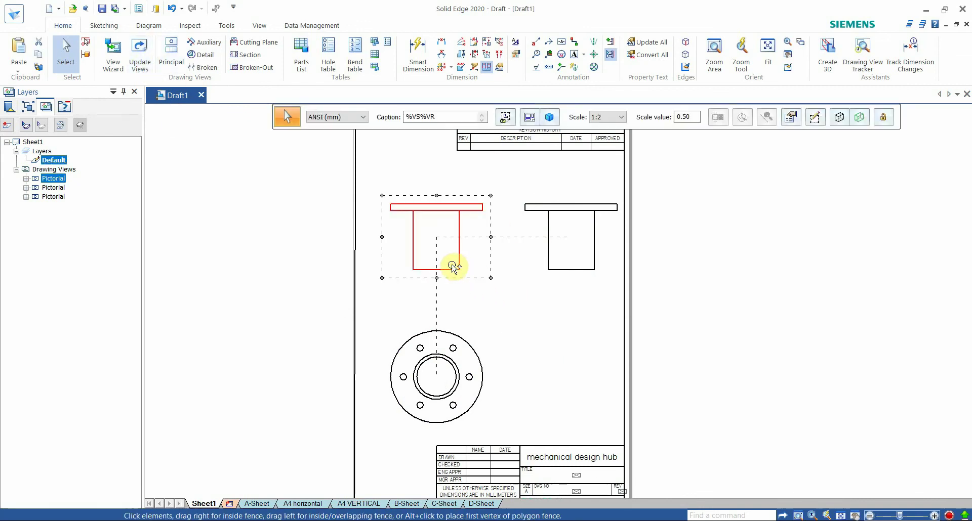
pyautogui.moveTo(451, 267); pyautogui.dragTo(563, 413)
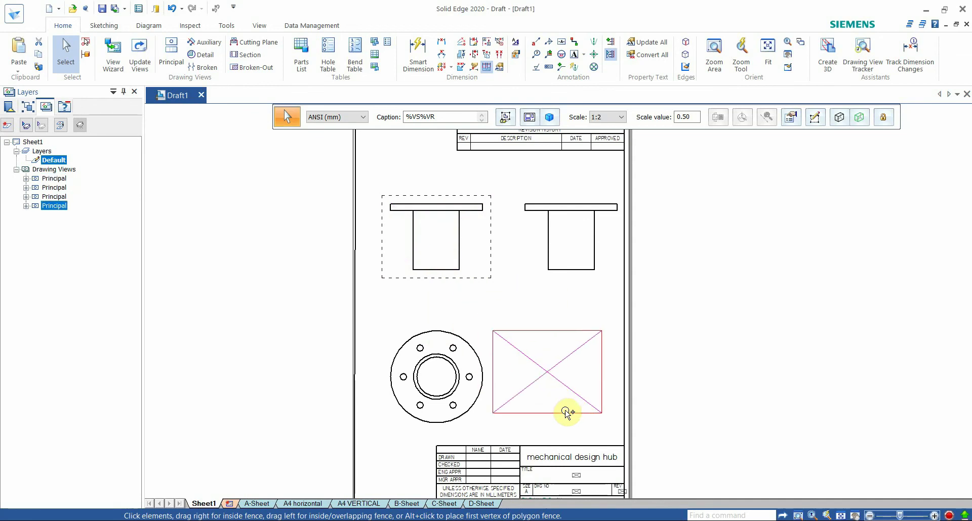
pyautogui.click(605, 425)
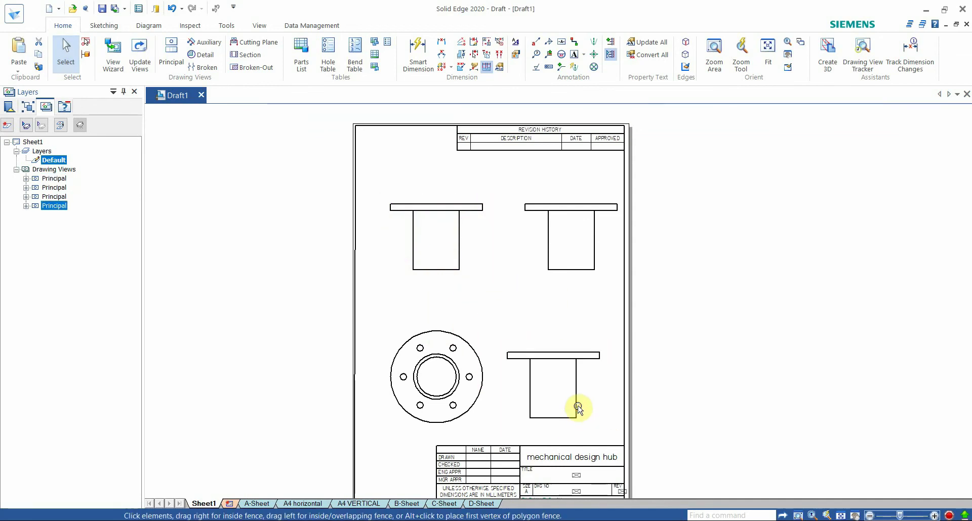
# - Change the copied side view above the title block to a pictorial orientation with the flange at its base
pyautogui.click(550, 363)
pyautogui.click(550, 119)
pyautogui.click(582, 239)
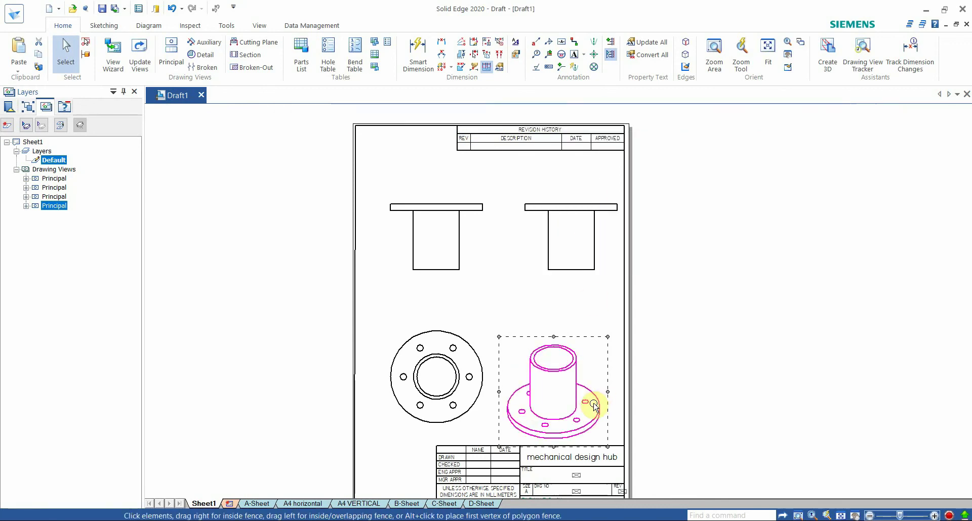
# - Set the pictorial view above the title block to Shaded without edges and update the drawing views
pyautogui.click(581, 380)
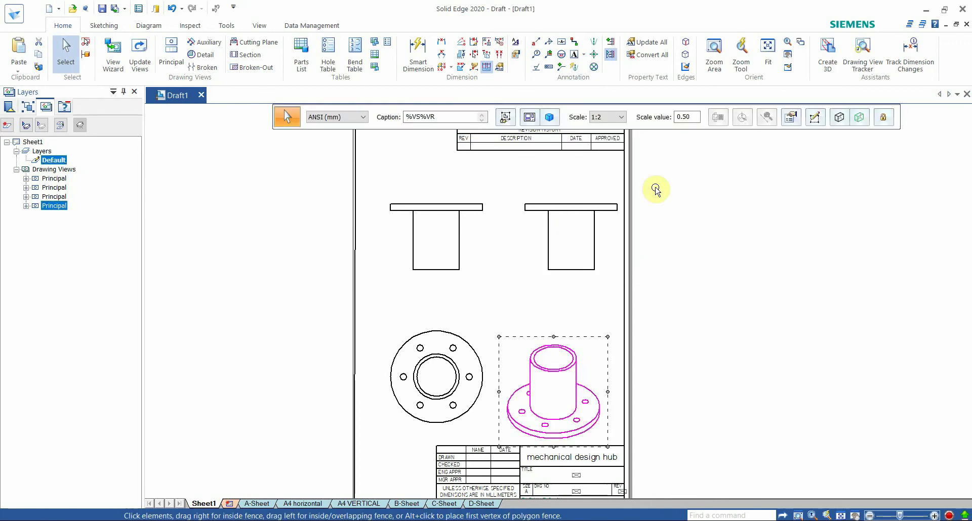
pyautogui.click(839, 120)
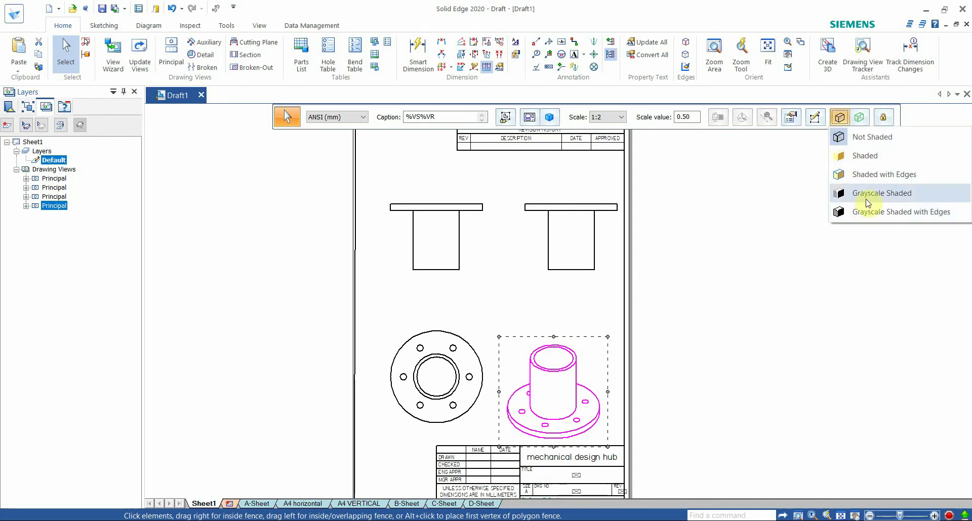
pyautogui.click(855, 157)
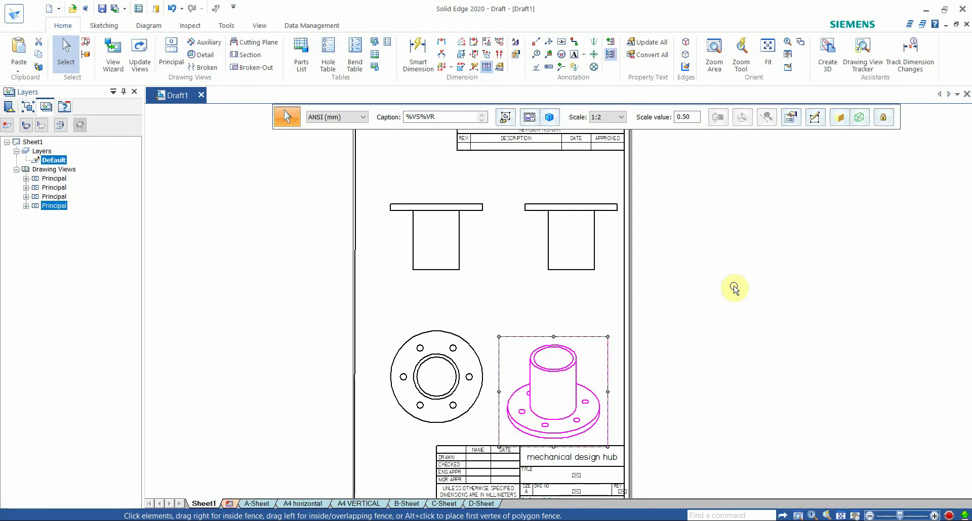
pyautogui.click(734, 288)
pyautogui.click(133, 55)
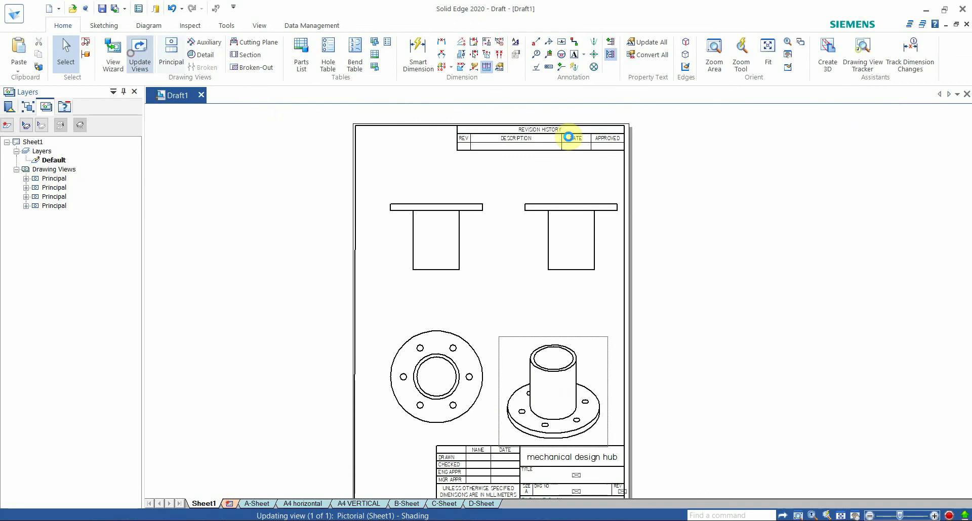
pyautogui.scroll(2, 590, 373)
pyautogui.scroll(-4, 598, 371)
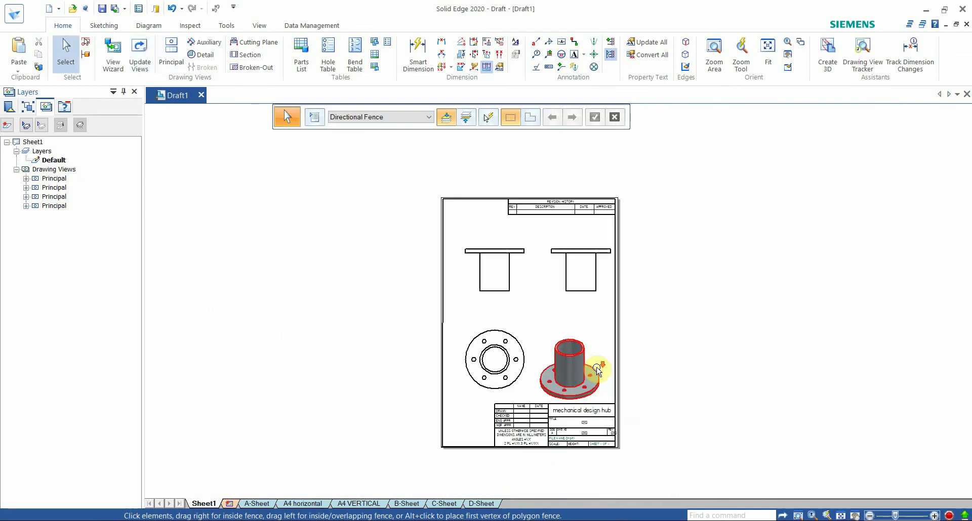
pyautogui.scroll(1, 599, 371)
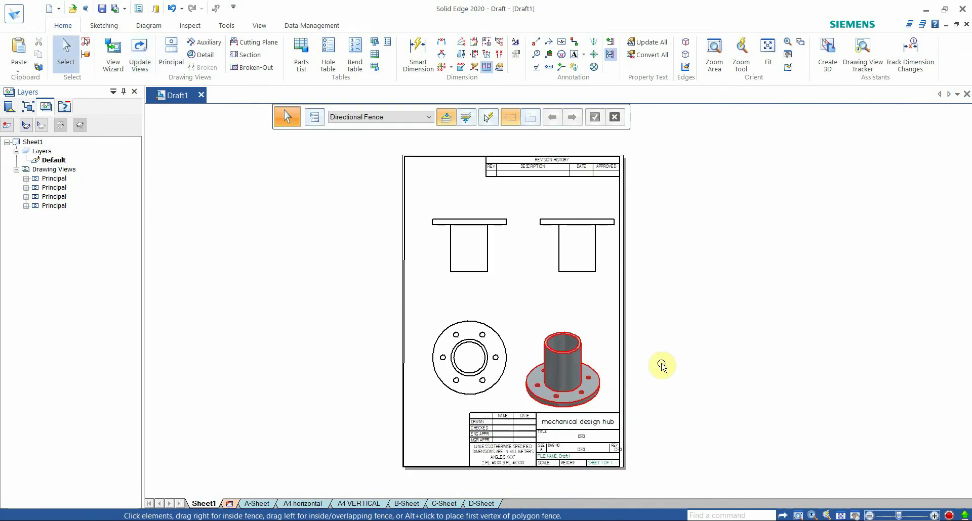
# - On the A4 VERTICAL background sheet, replace the DATE heading in the title block with 88
pyautogui.click(310, 504)
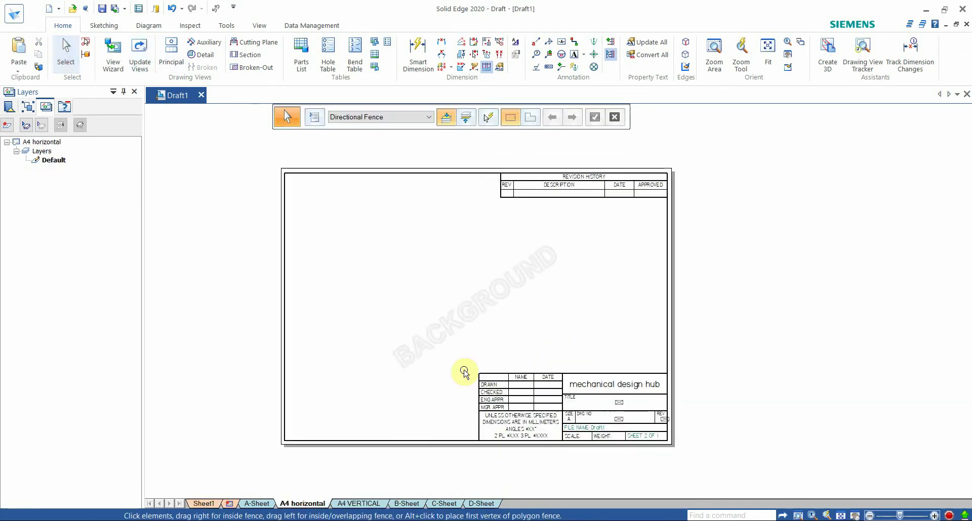
pyautogui.click(212, 504)
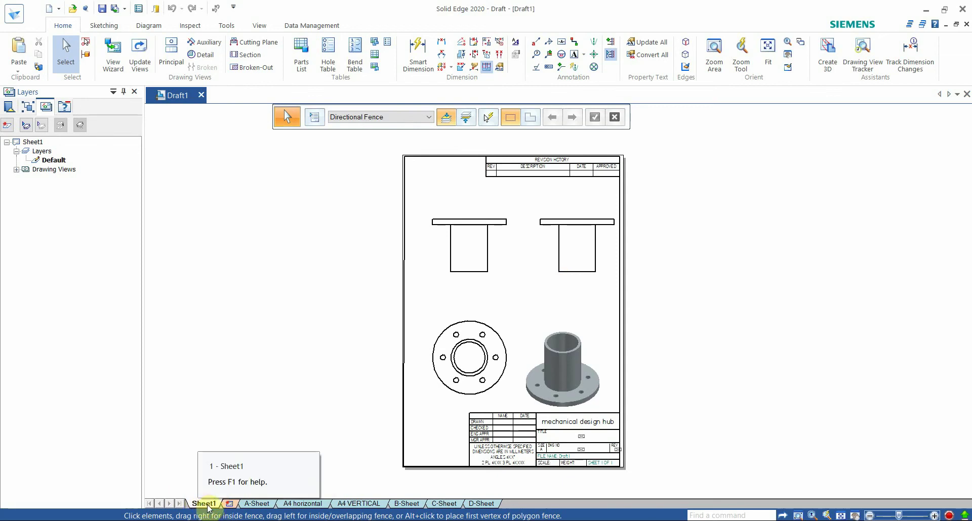
pyautogui.click(359, 504)
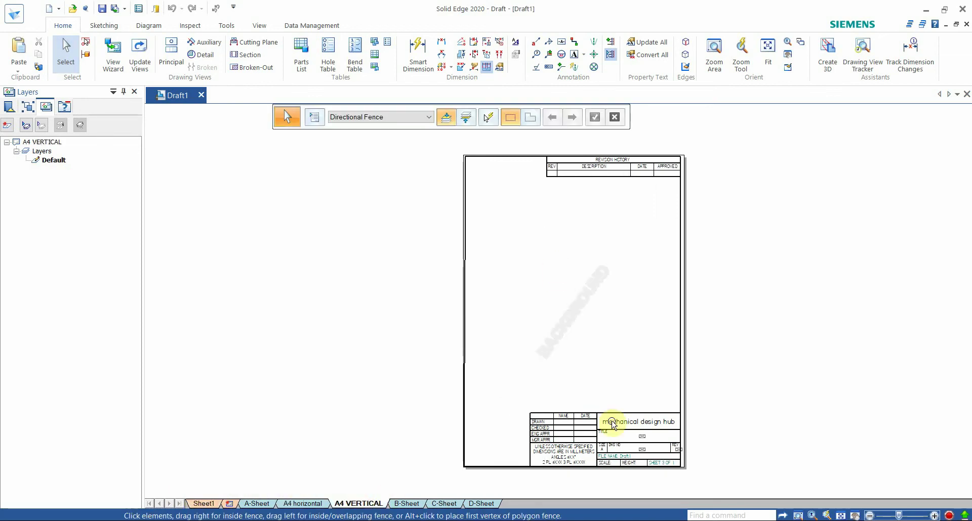
pyautogui.scroll(5, 612, 423)
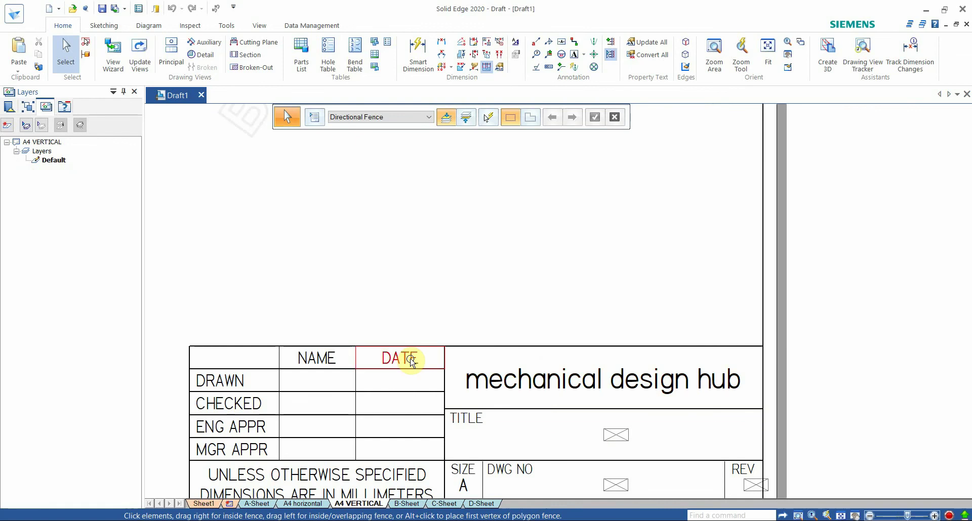
pyautogui.doubleClick(411, 360)
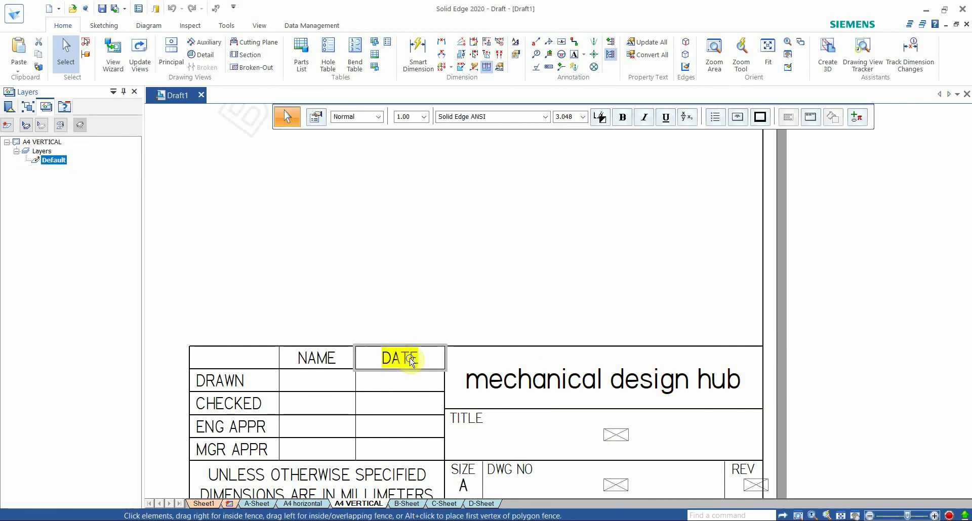
pyautogui.click(470, 305)
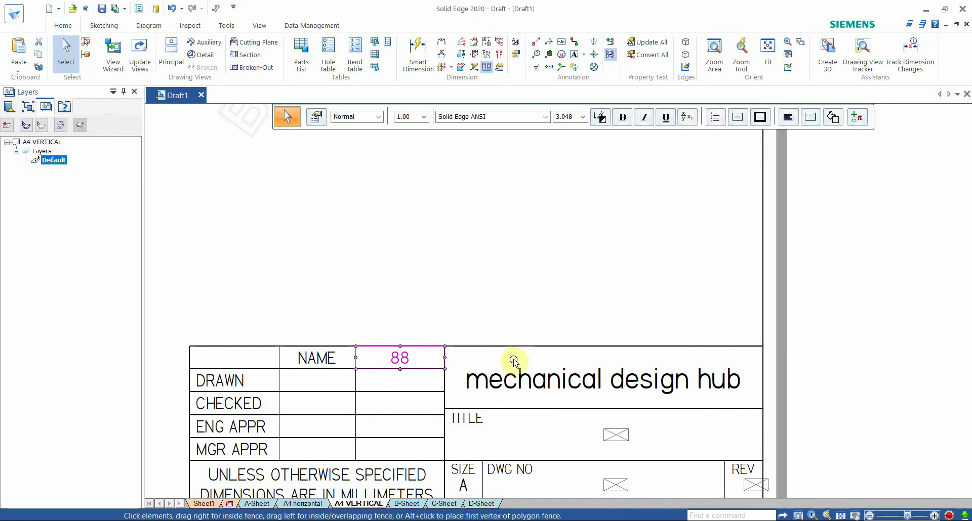
pyautogui.click(103, 8)
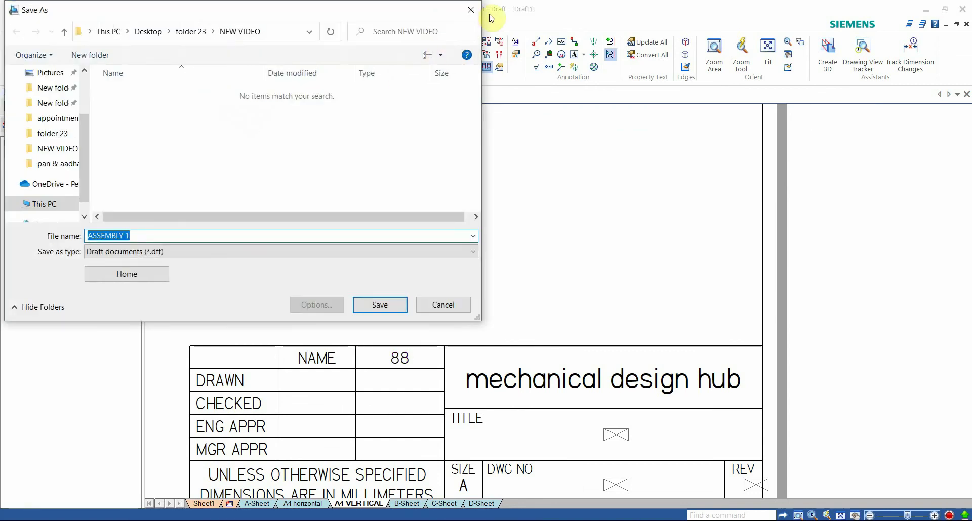
pyautogui.click(471, 9)
# - Return to Sheet1 and examine the edited heading in its title block together with the drawing views
pyautogui.scroll(-5, 451, 322)
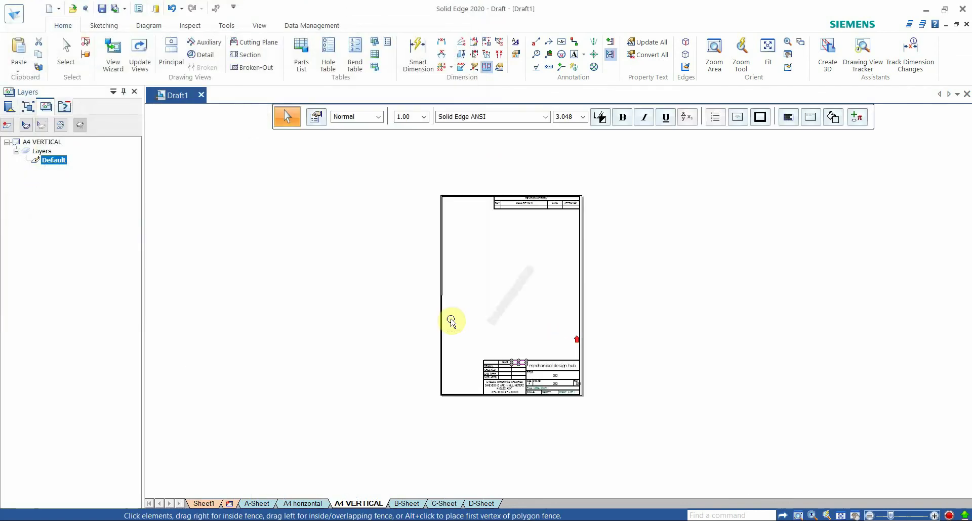
pyautogui.scroll(2, 490, 344)
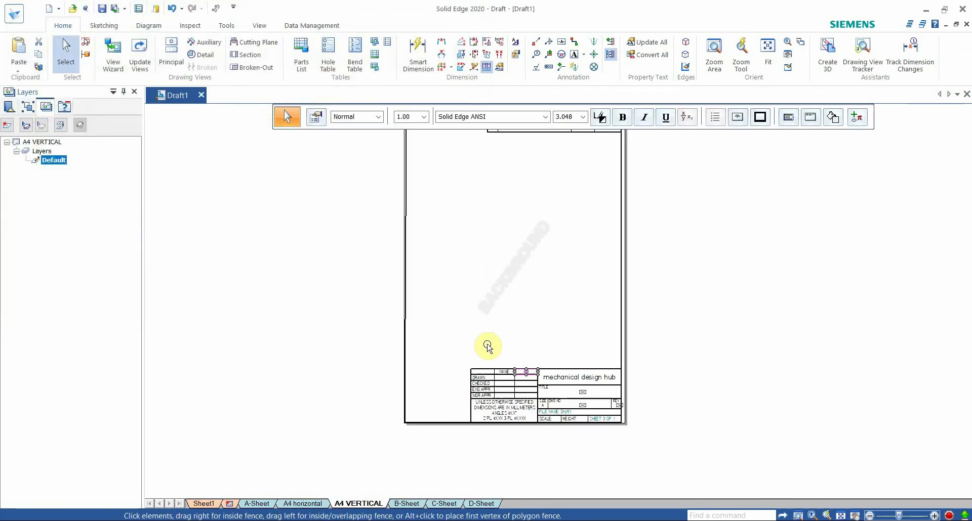
pyautogui.click(205, 503)
pyautogui.scroll(3, 476, 397)
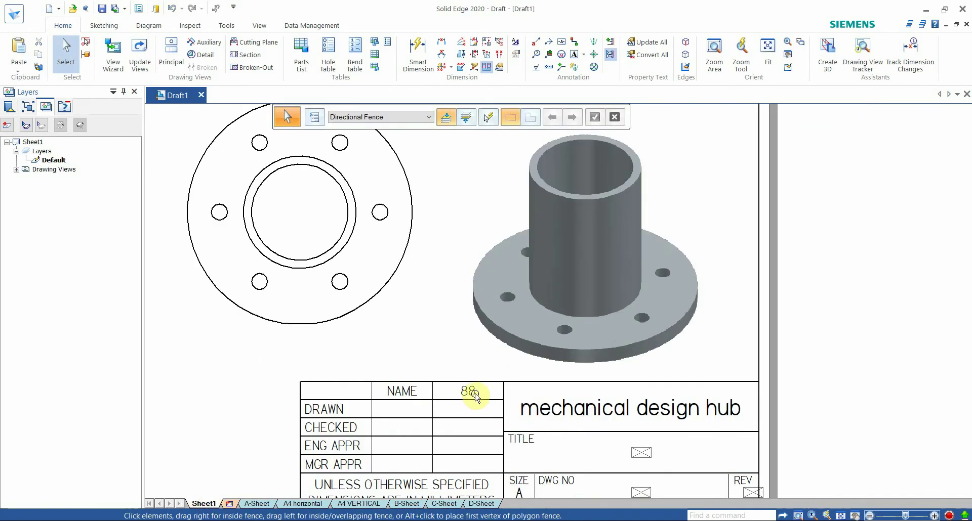
pyautogui.scroll(-3, 476, 397)
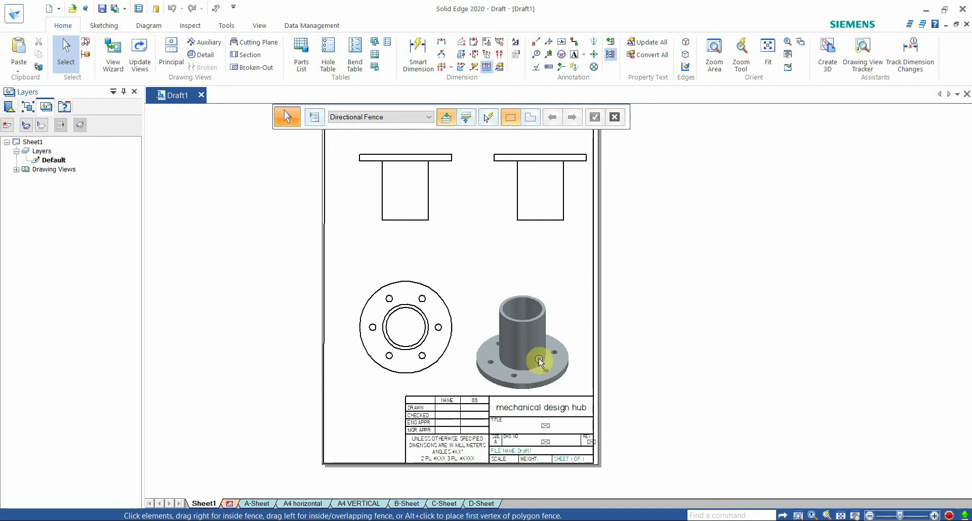
pyautogui.click(405, 225)
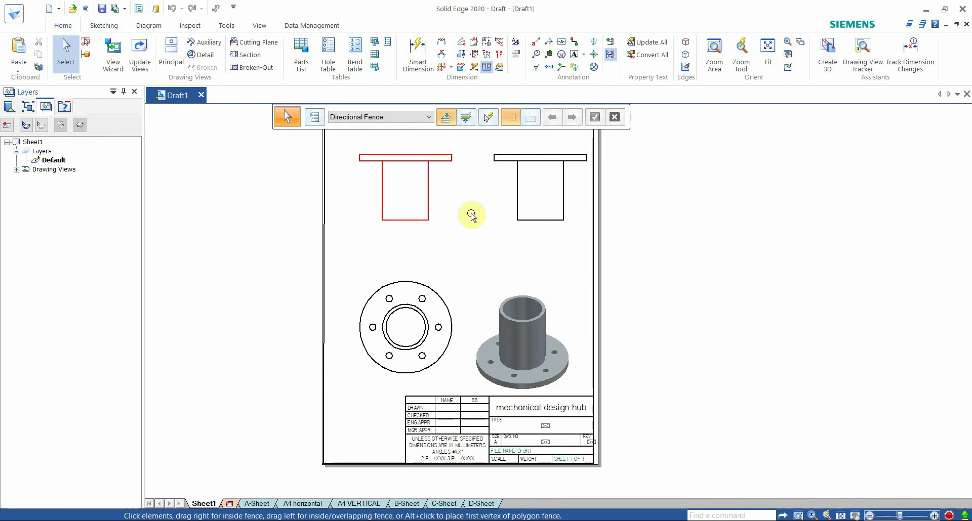
pyautogui.click(340, 328)
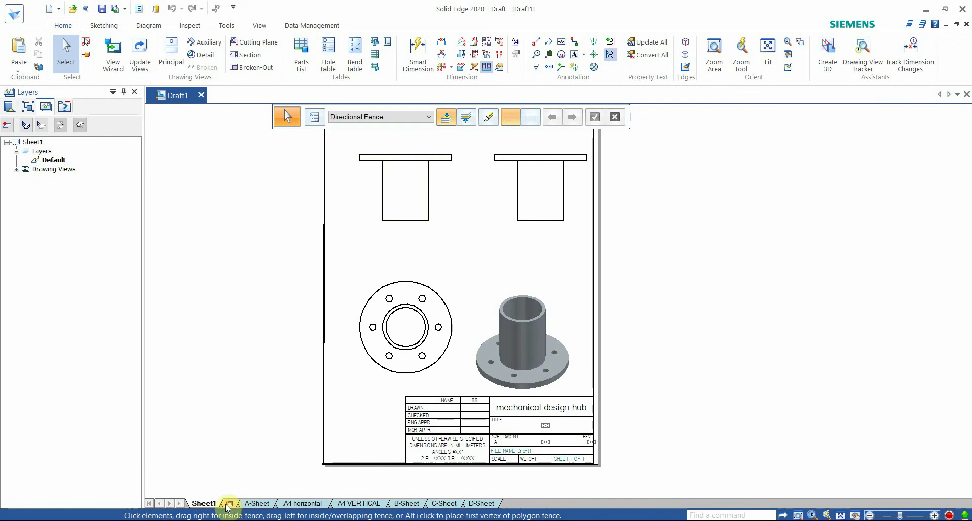
# - Open the sheet setup of Sheet1 at its background settings
pyautogui.rightClick(199, 505)
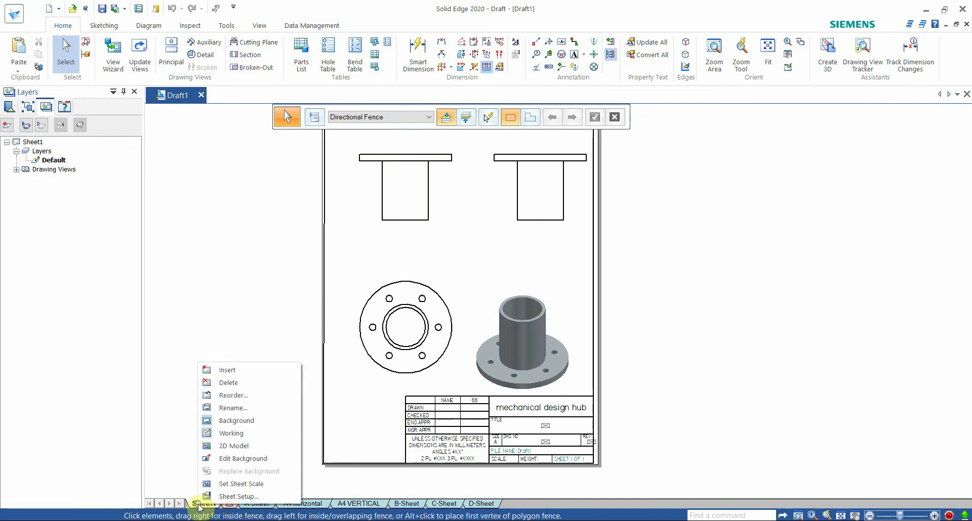
pyautogui.click(236, 497)
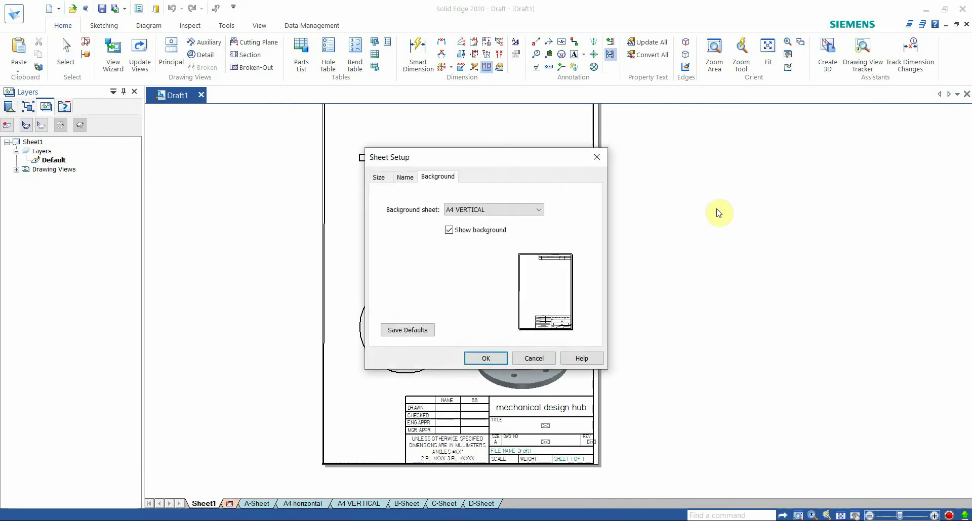